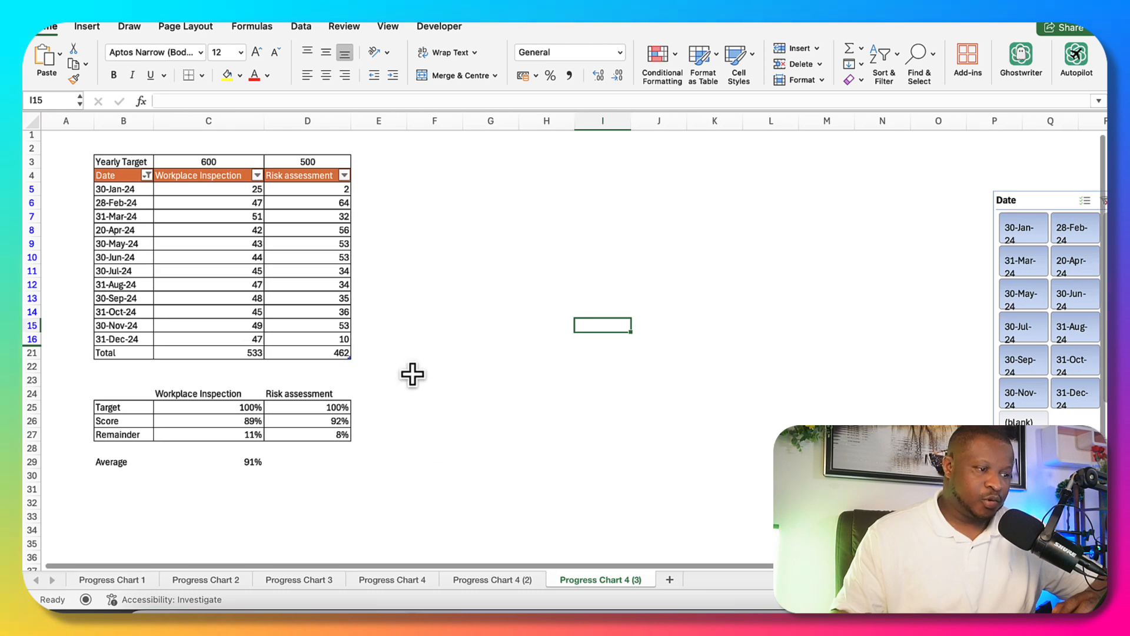
Step: Delete the Risk assessment column (column D) from the sheet
{"action": "left_click", "coordinate": [331, 114]}
{"action": "left_click", "coordinate": [793, 66]}
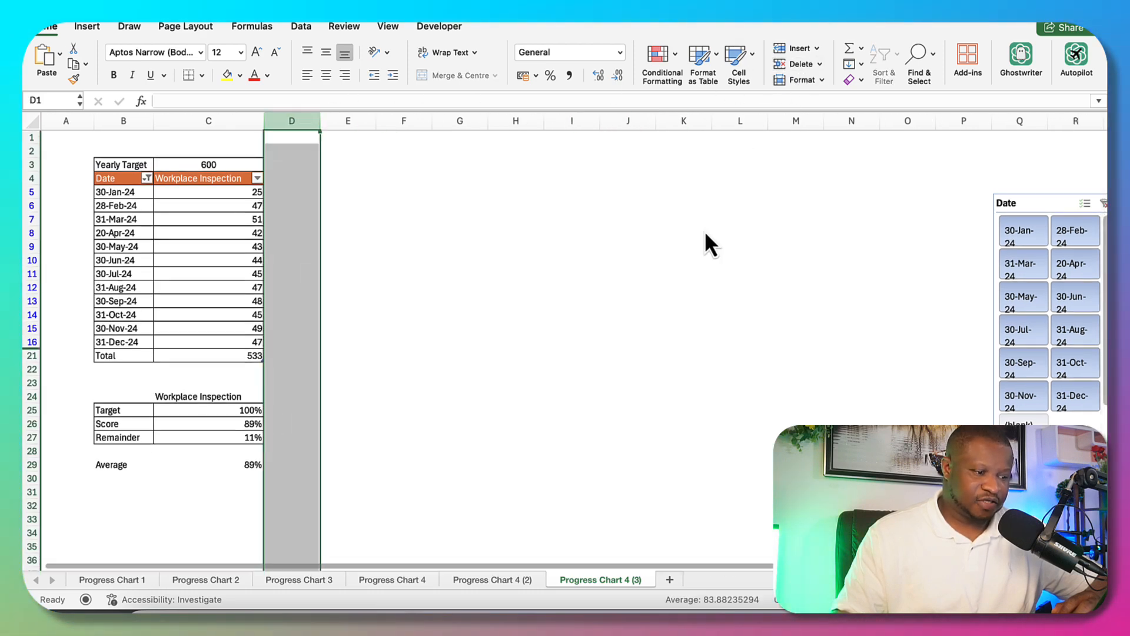
{"action": "left_click", "coordinate": [592, 436]}
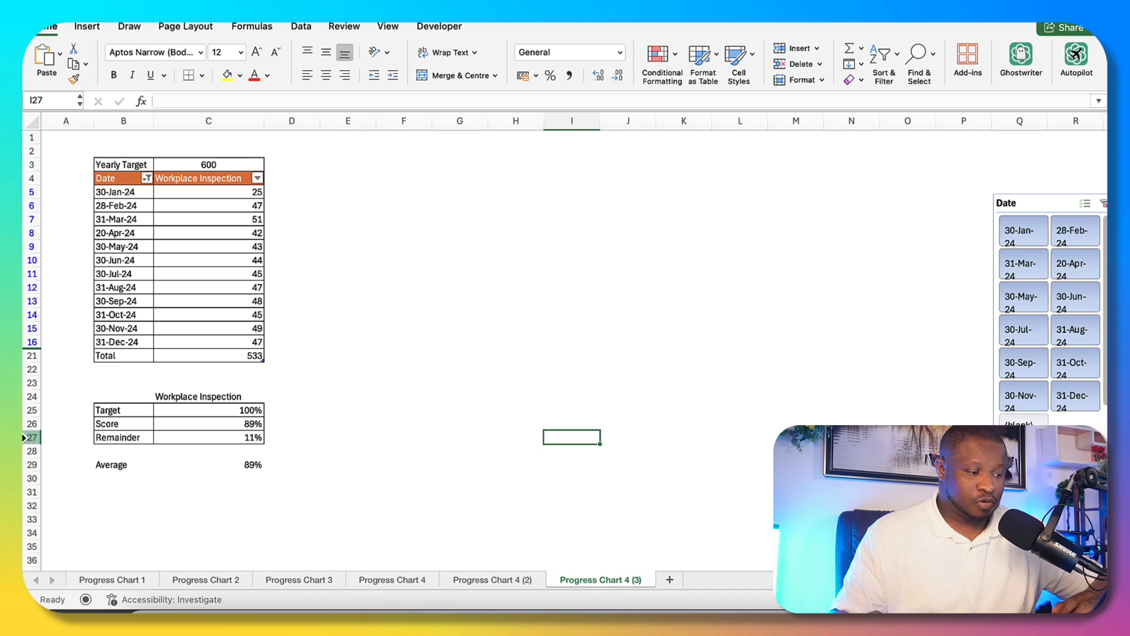
Step: Delete rows 27 to 31 holding Remainder and Average, and remove the Target row from the summary table
{"action": "left_click_drag", "start_coordinate": [24, 439], "coordinate": [45, 486]}
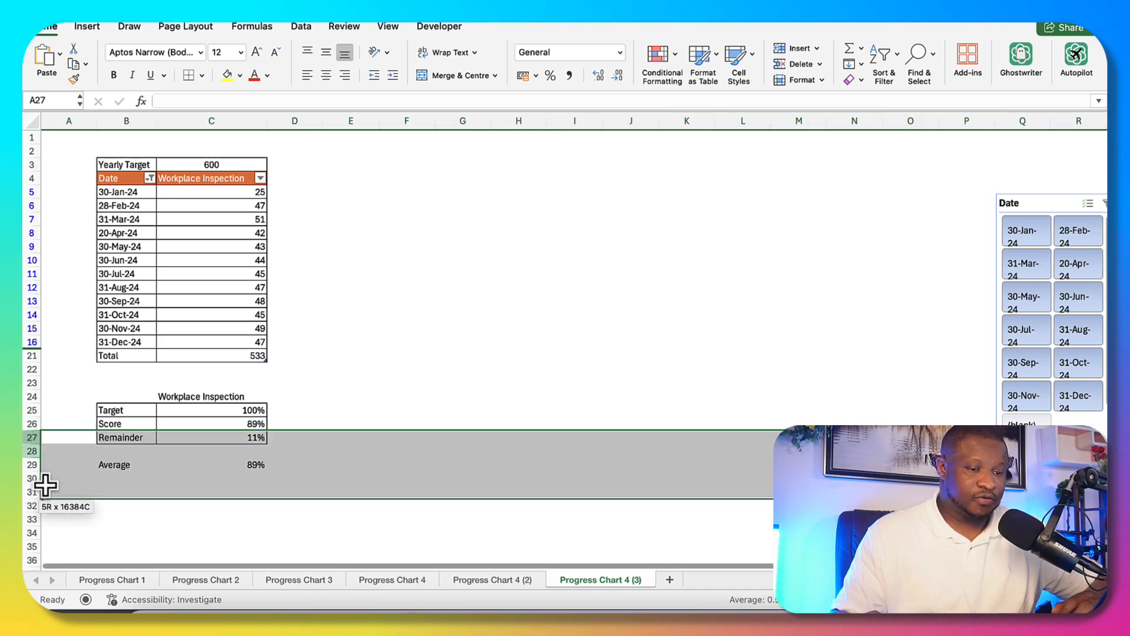
{"action": "left_click", "coordinate": [789, 64]}
{"action": "left_click", "coordinate": [510, 384]}
{"action": "left_click", "coordinate": [240, 396]}
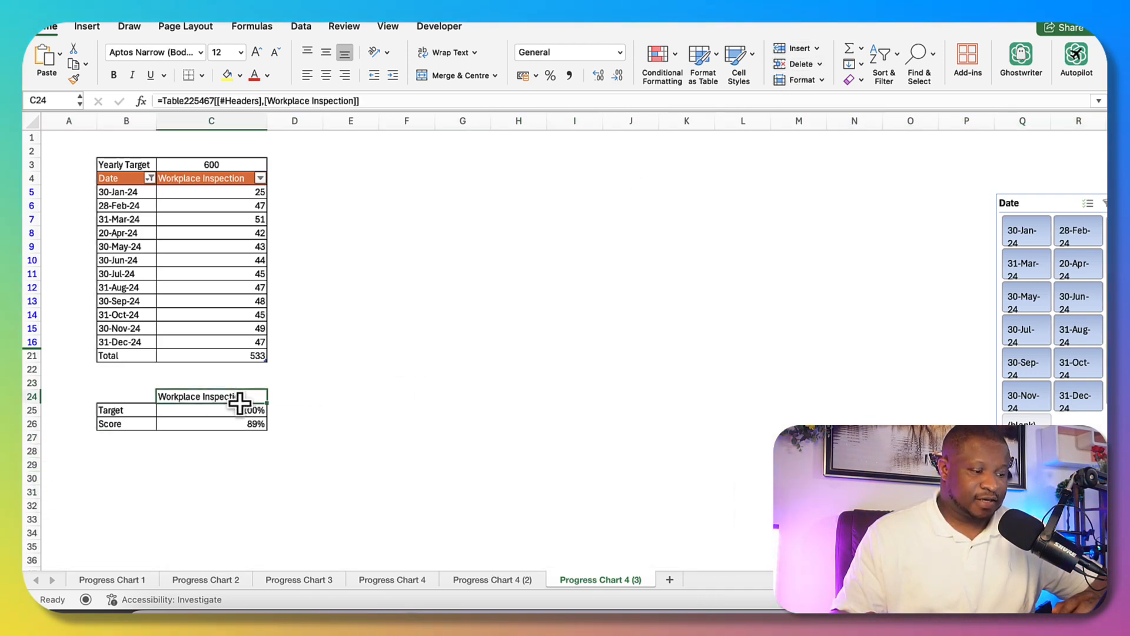
{"action": "left_click", "coordinate": [34, 410]}
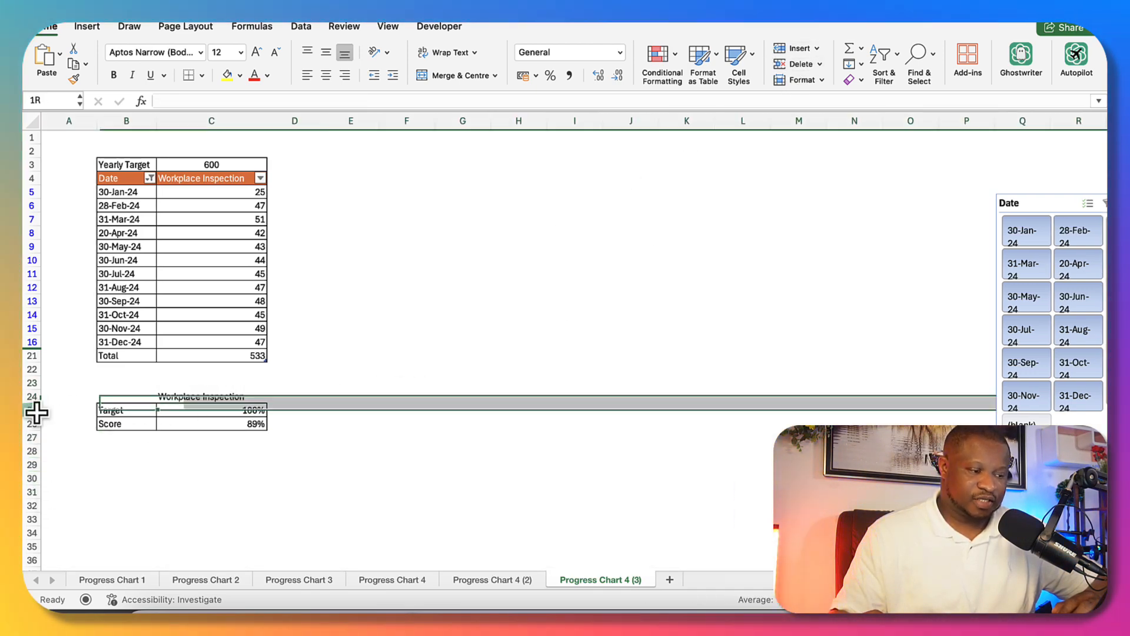
{"action": "left_click", "coordinate": [802, 65]}
{"action": "left_click", "coordinate": [462, 410]}
Step: Examine the Score formula for Workplace Inspection in C25 and the cells it refers to
{"action": "left_click", "coordinate": [220, 409]}
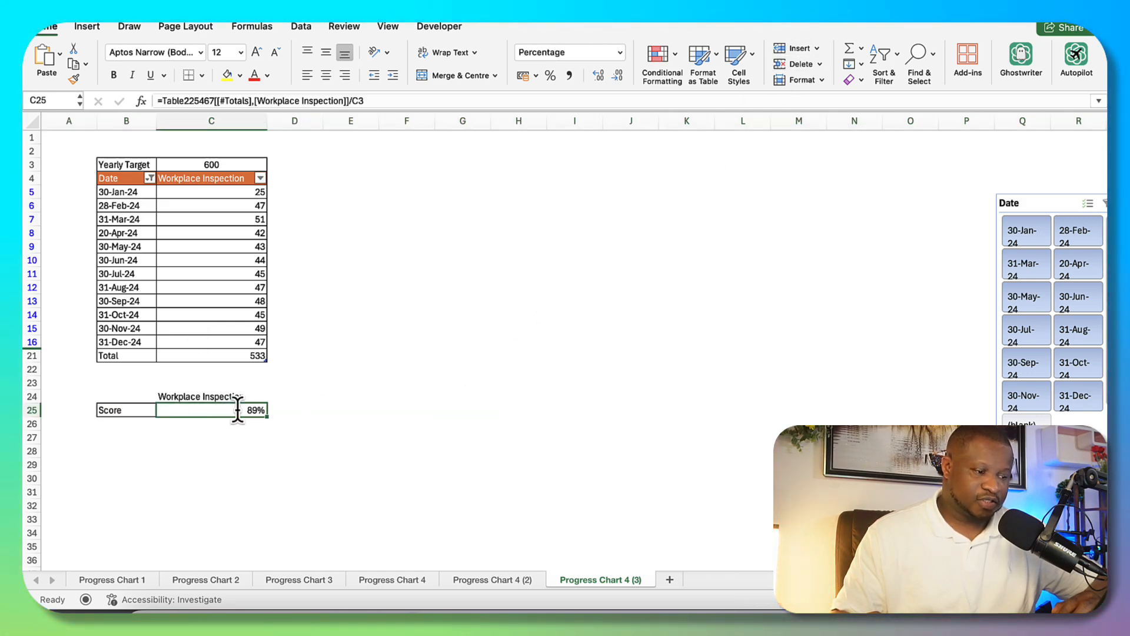
{"action": "double_click", "coordinate": [238, 410]}
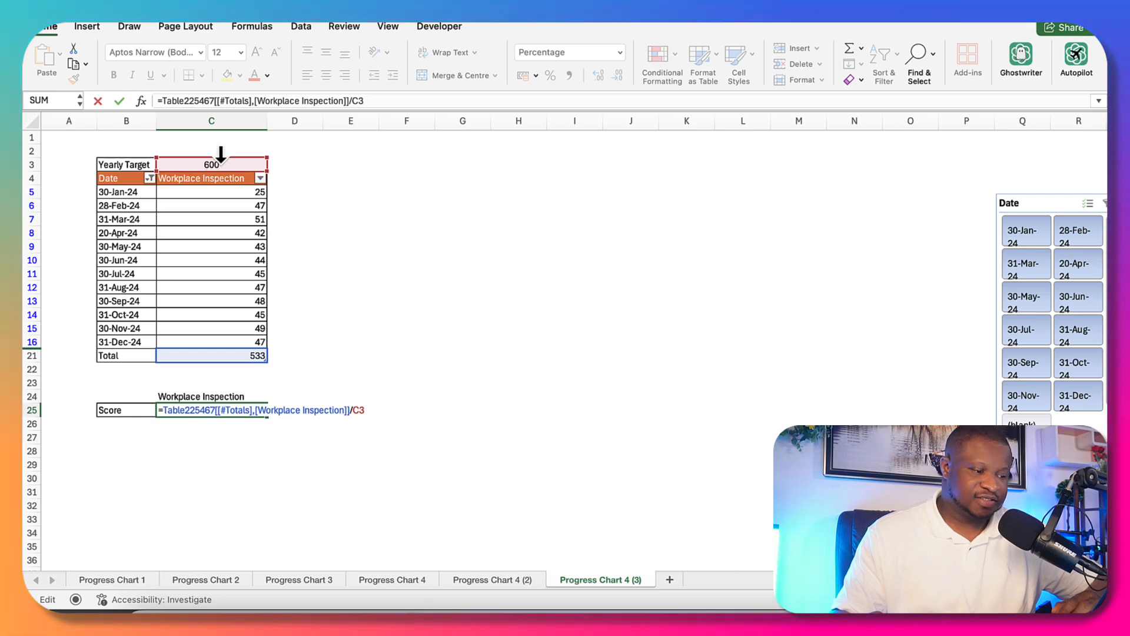
{"action": "key", "text": "Return"}
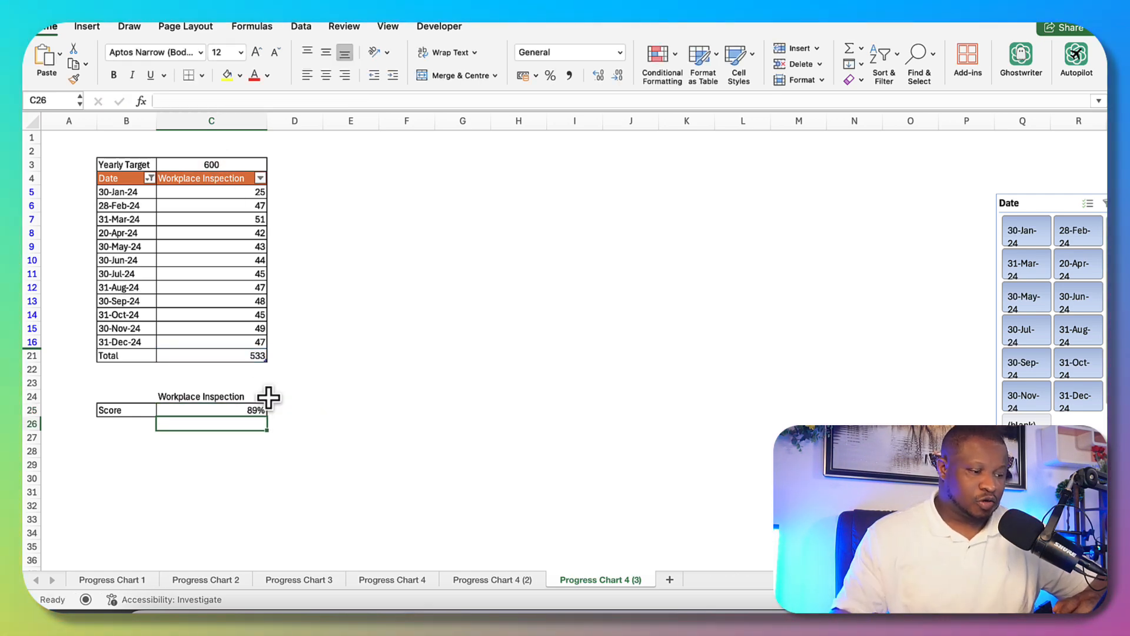
{"action": "scroll", "coordinate": [269, 398], "scroll_direction": "down", "scroll_amount": 3}
{"action": "scroll", "coordinate": [269, 398], "scroll_direction": "up", "scroll_amount": 1}
{"action": "scroll", "coordinate": [268, 398], "scroll_direction": "up", "scroll_amount": 3}
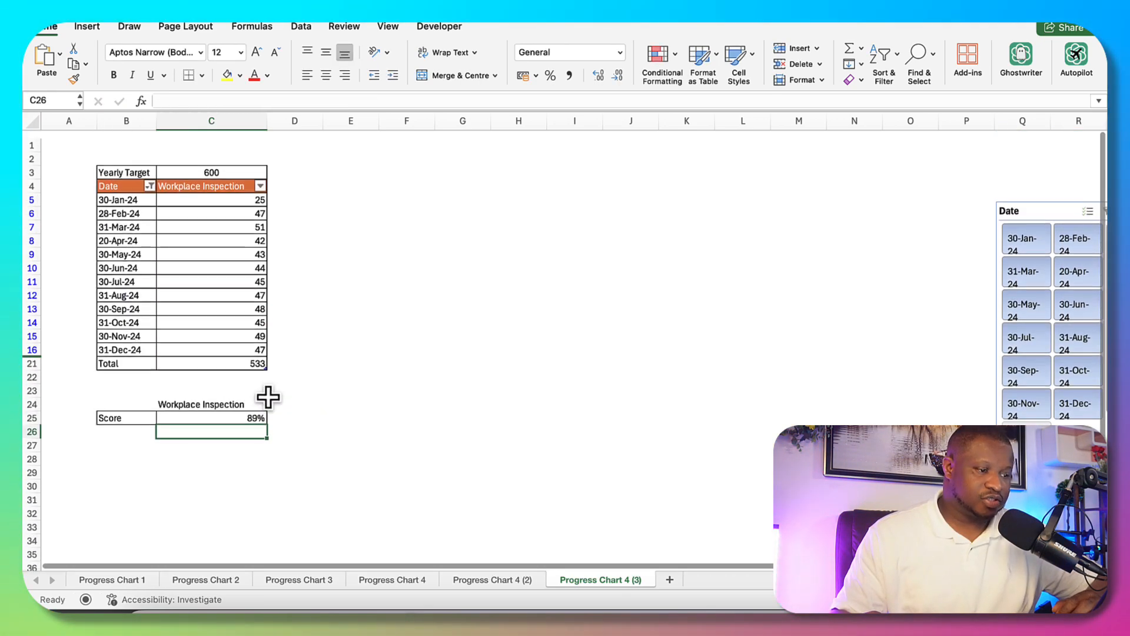
Step: Delete the empty column A and narrow the Workplace Inspection column
{"action": "left_click", "coordinate": [76, 121]}
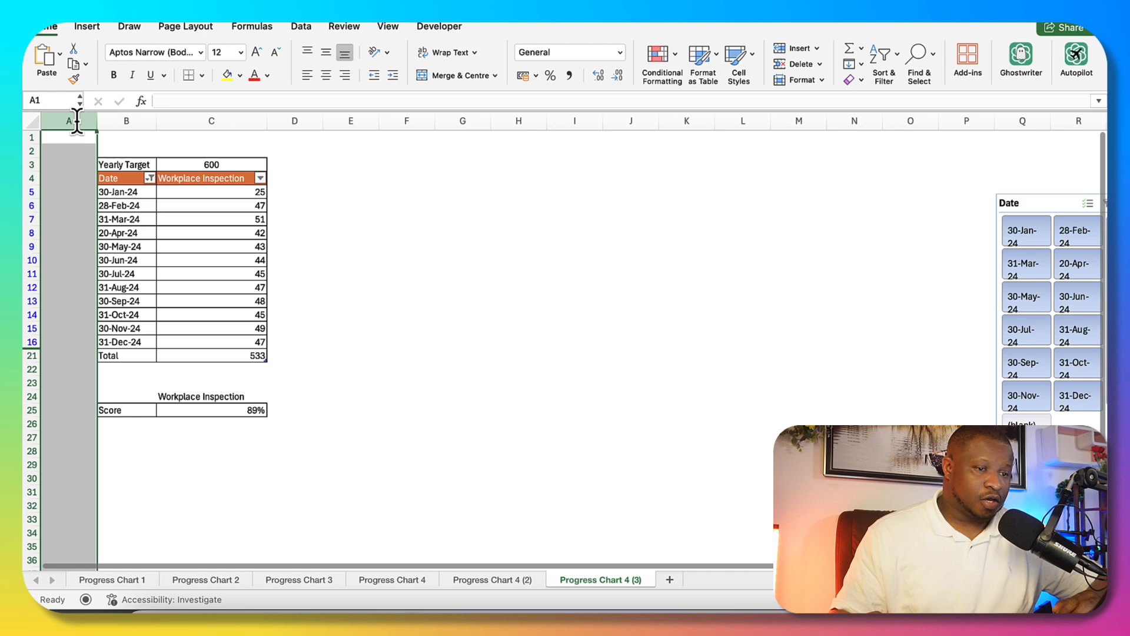
{"action": "left_click", "coordinate": [801, 66]}
{"action": "left_click", "coordinate": [571, 327]}
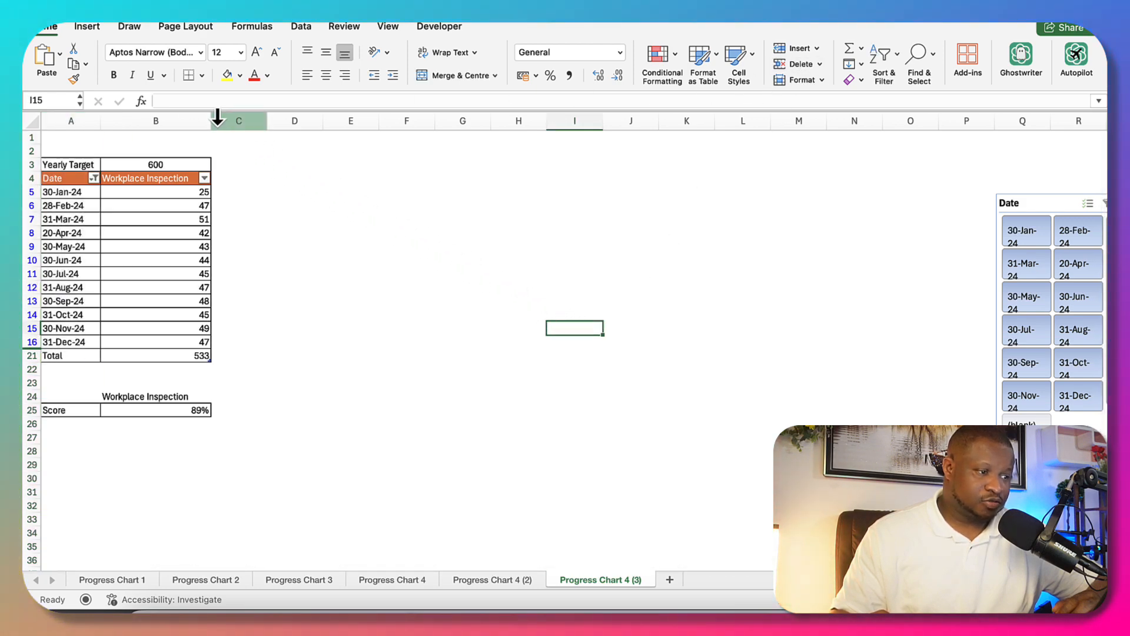
{"action": "left_click_drag", "start_coordinate": [212, 124], "coordinate": [169, 124]}
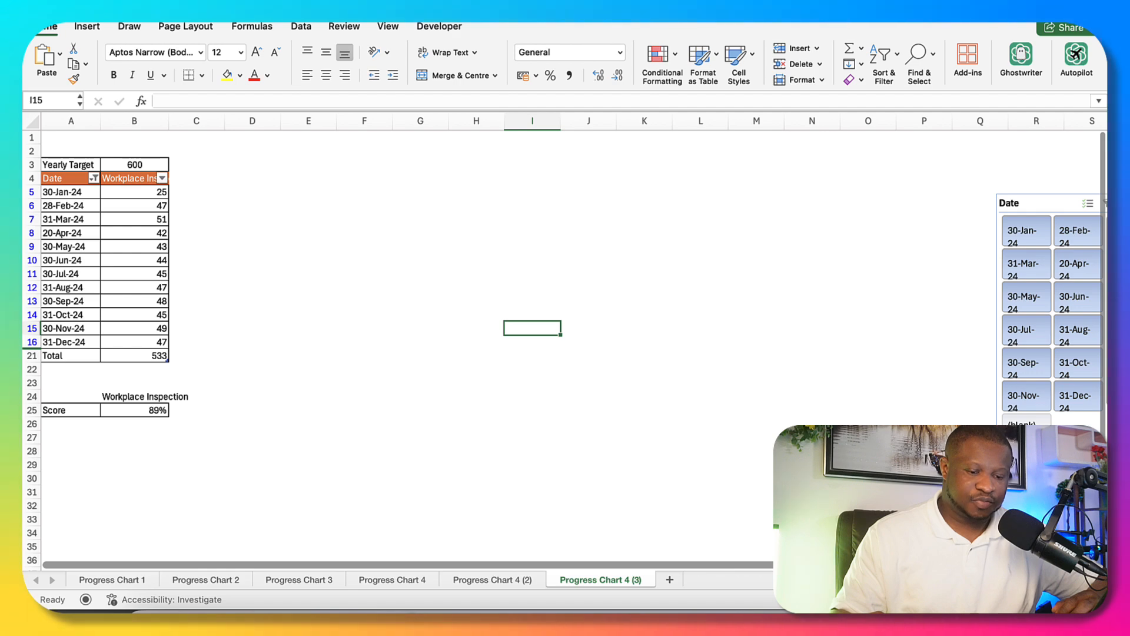
Step: Enter 1 in E2 and fill it down to E120 as a number series
{"action": "scroll", "coordinate": [565, 342], "scroll_direction": "down", "scroll_amount": 3}
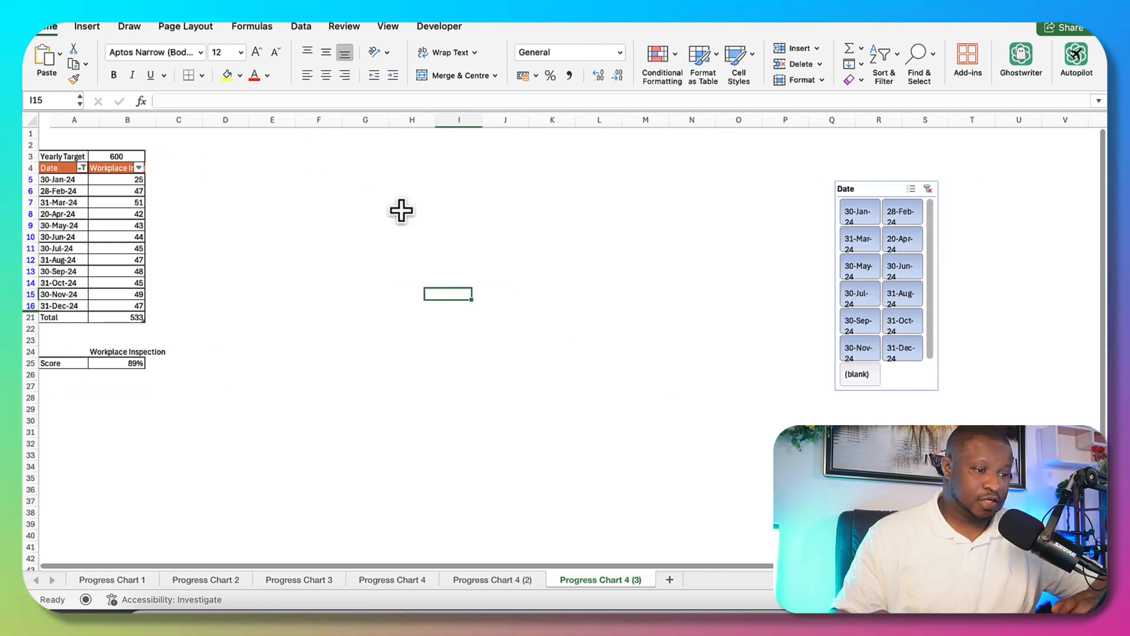
{"action": "key", "text": "Up"}
{"action": "key", "text": "Right"}
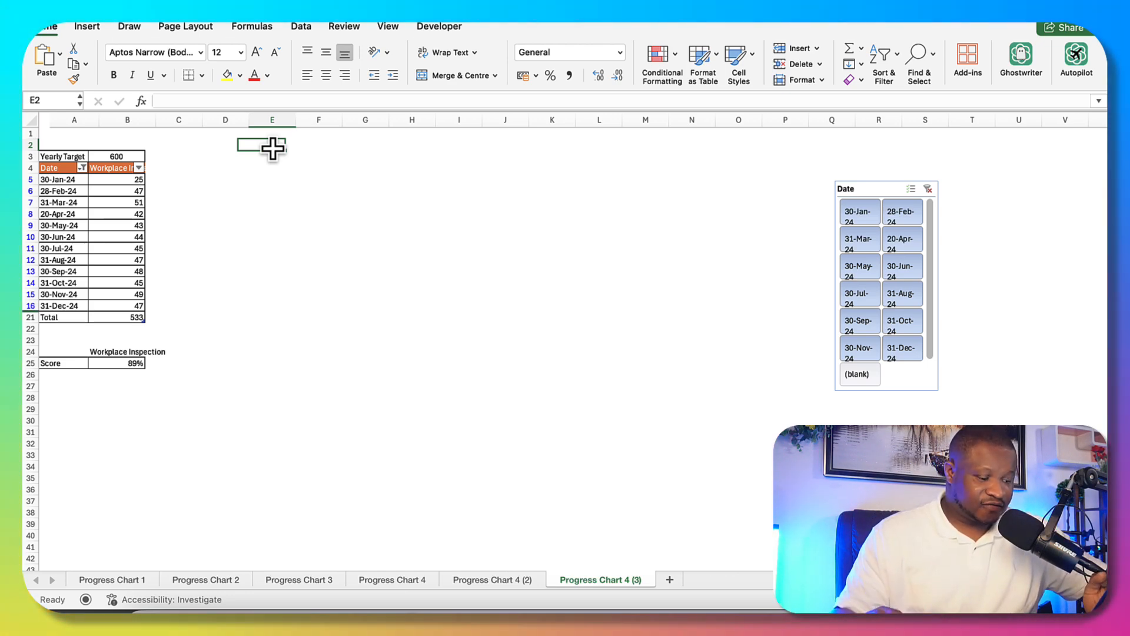
{"action": "type", "text": "1"}
{"action": "left_click", "coordinate": [276, 247]}
{"action": "left_click", "coordinate": [272, 145]}
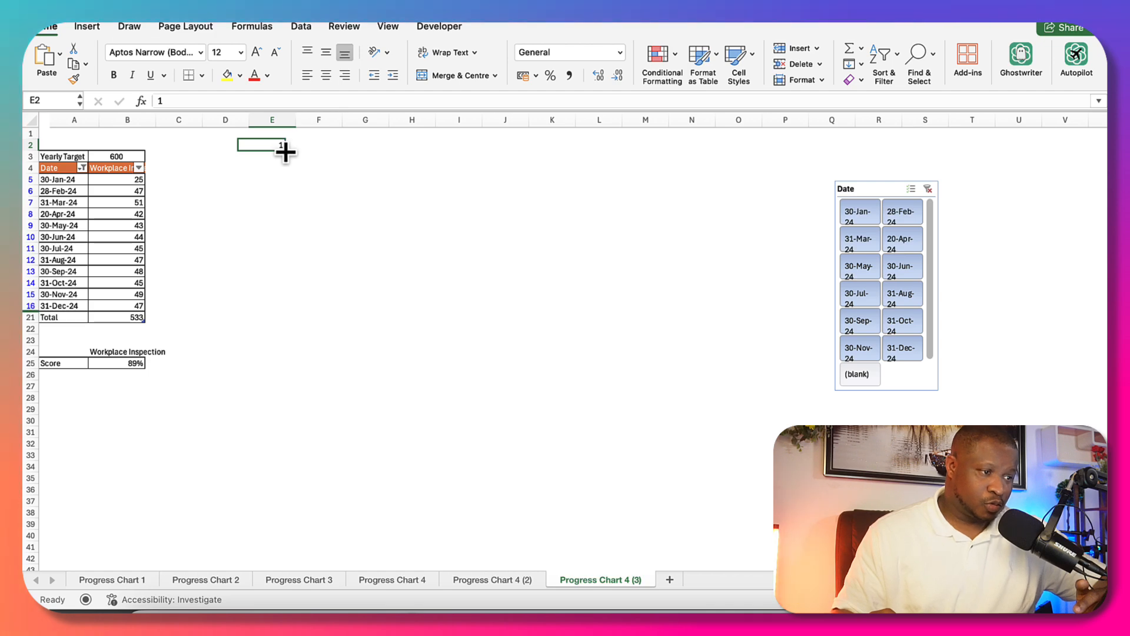
{"action": "left_click_drag", "start_coordinate": [239, 509], "coordinate": [262, 501]}
{"action": "left_click", "coordinate": [298, 506]}
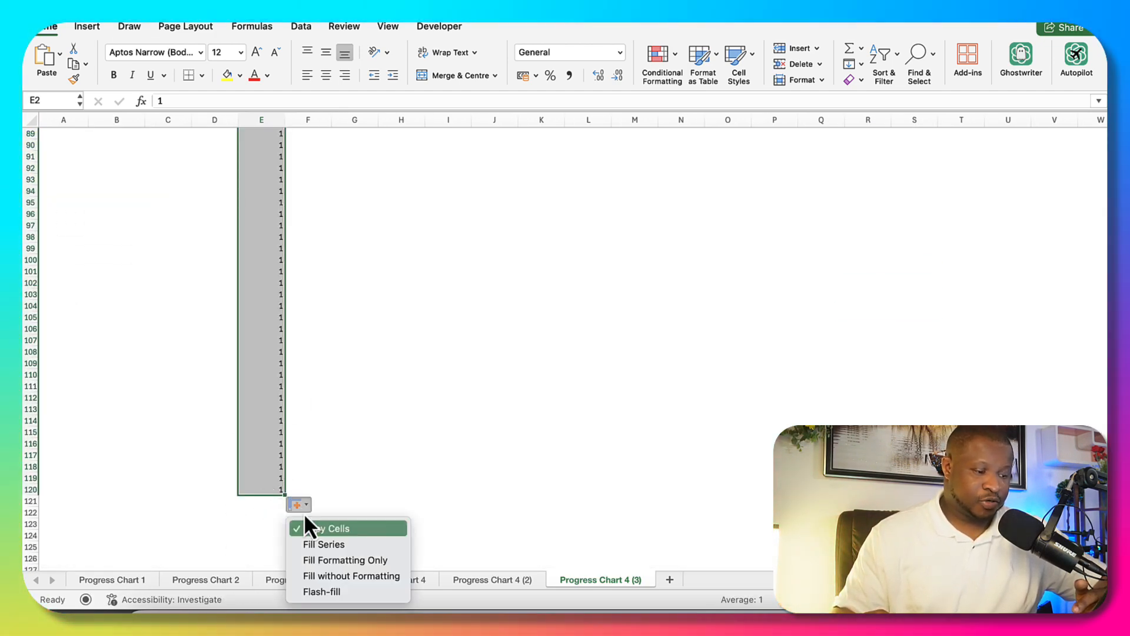
{"action": "scroll", "coordinate": [387, 415], "scroll_direction": "down", "scroll_amount": 20}
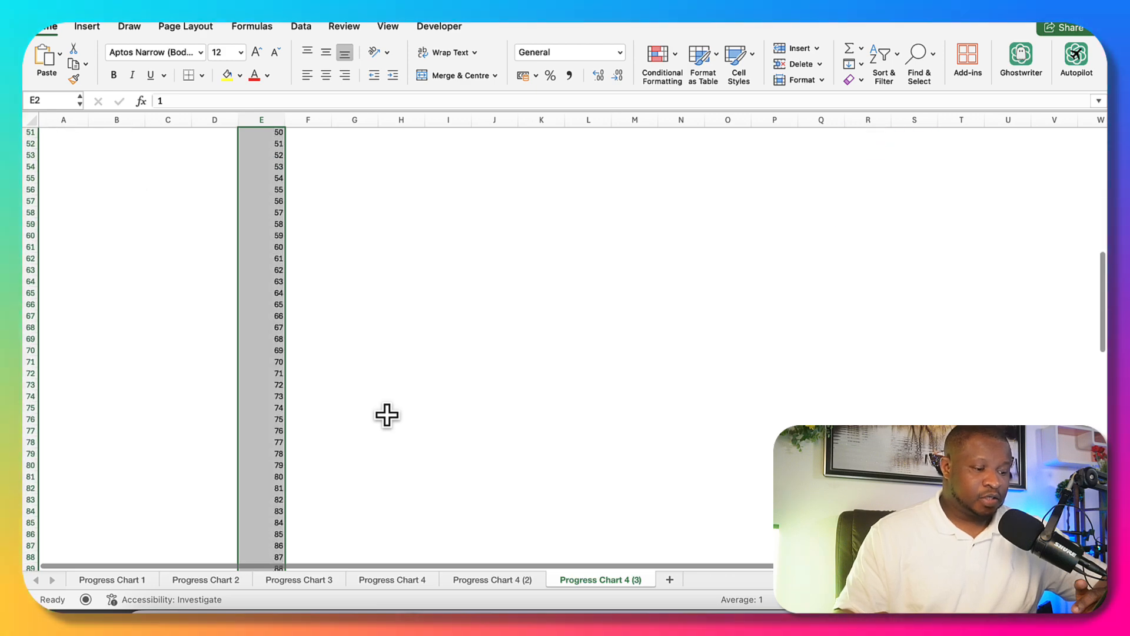
{"action": "scroll", "coordinate": [387, 415], "scroll_direction": "up", "scroll_amount": 2}
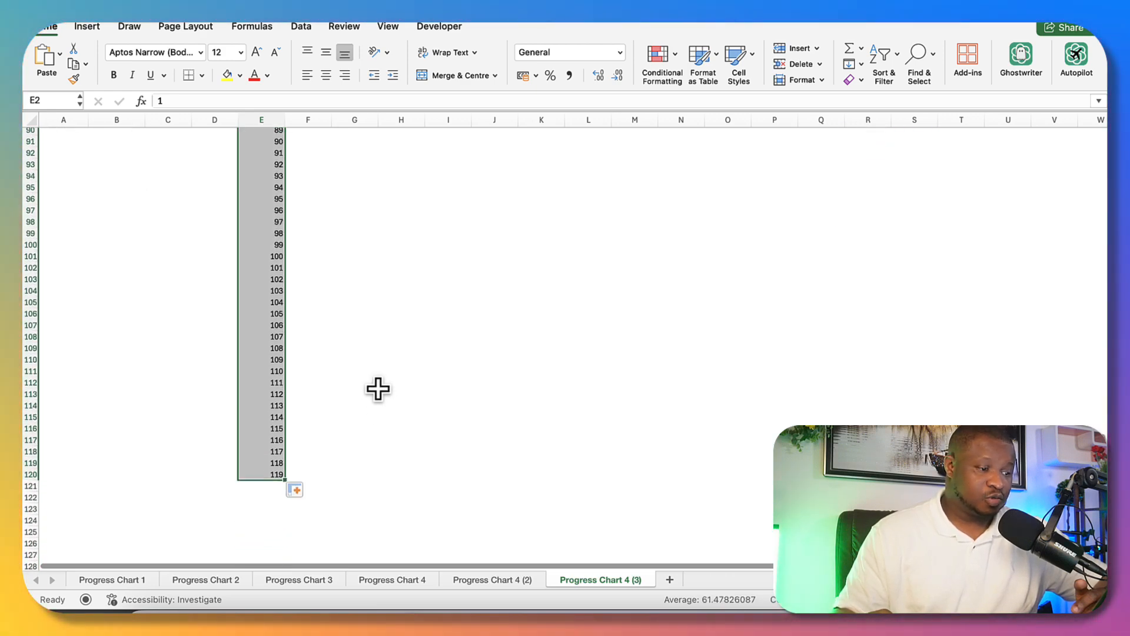
Step: Clear the numbers above 100 from E102:E120 so the series stops at 100
{"action": "left_click", "coordinate": [341, 324]}
{"action": "left_click_drag", "start_coordinate": [273, 269], "coordinate": [273, 476]}
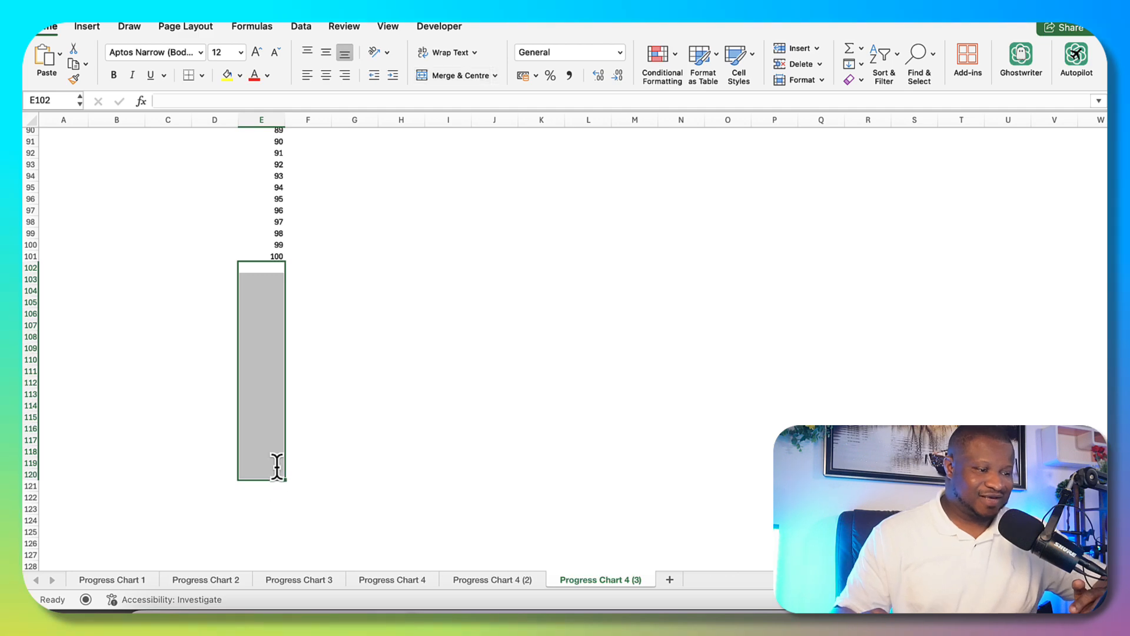
{"action": "scroll", "coordinate": [361, 305], "scroll_direction": "up", "scroll_amount": 20}
{"action": "scroll", "coordinate": [386, 252], "scroll_direction": "down", "scroll_amount": 2}
{"action": "scroll", "coordinate": [387, 253], "scroll_direction": "down", "scroll_amount": 13}
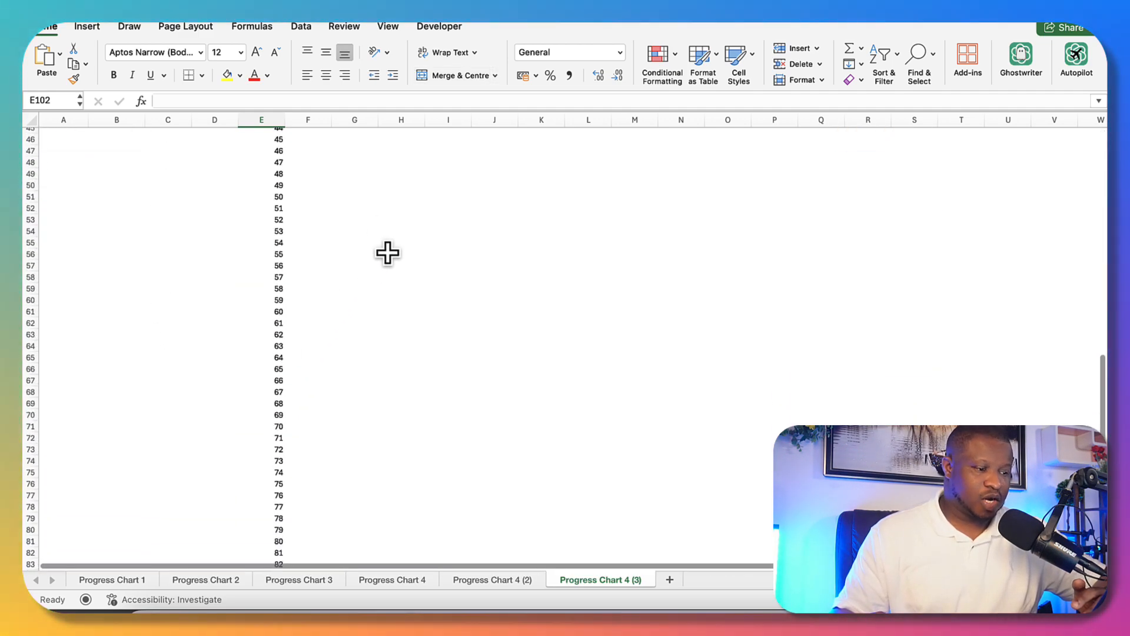
{"action": "scroll", "coordinate": [388, 253], "scroll_direction": "down", "scroll_amount": 7}
Step: Enter the headings Sequence in E1 and Grey in F1
{"action": "scroll", "coordinate": [388, 253], "scroll_direction": "up", "scroll_amount": 20}
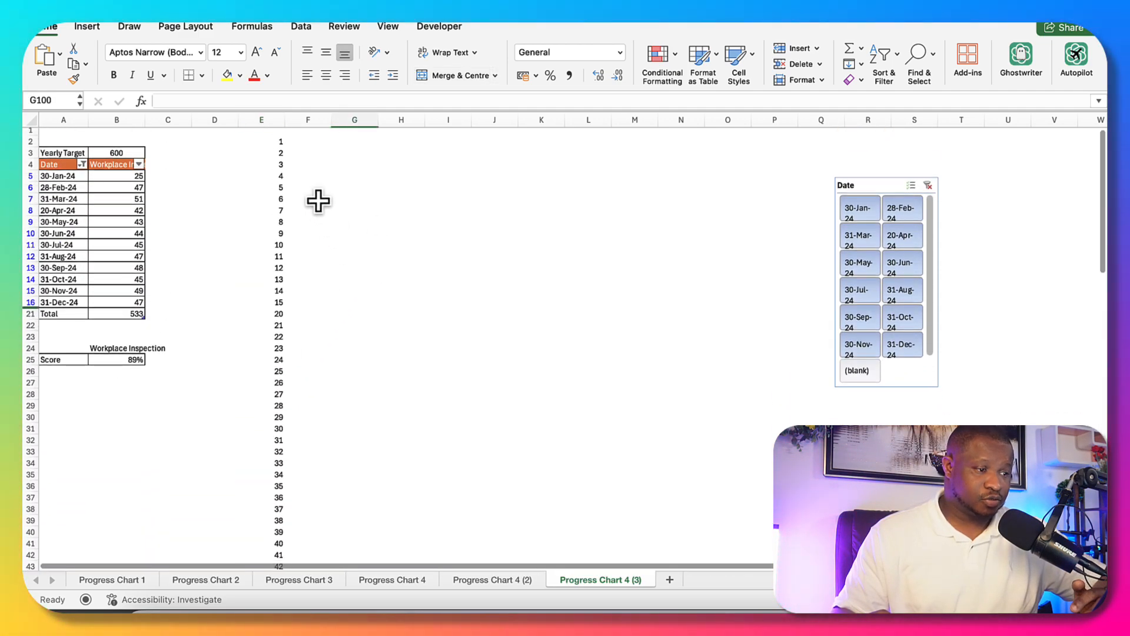
{"action": "left_click", "coordinate": [279, 134]}
{"action": "type", "text": "sE"}
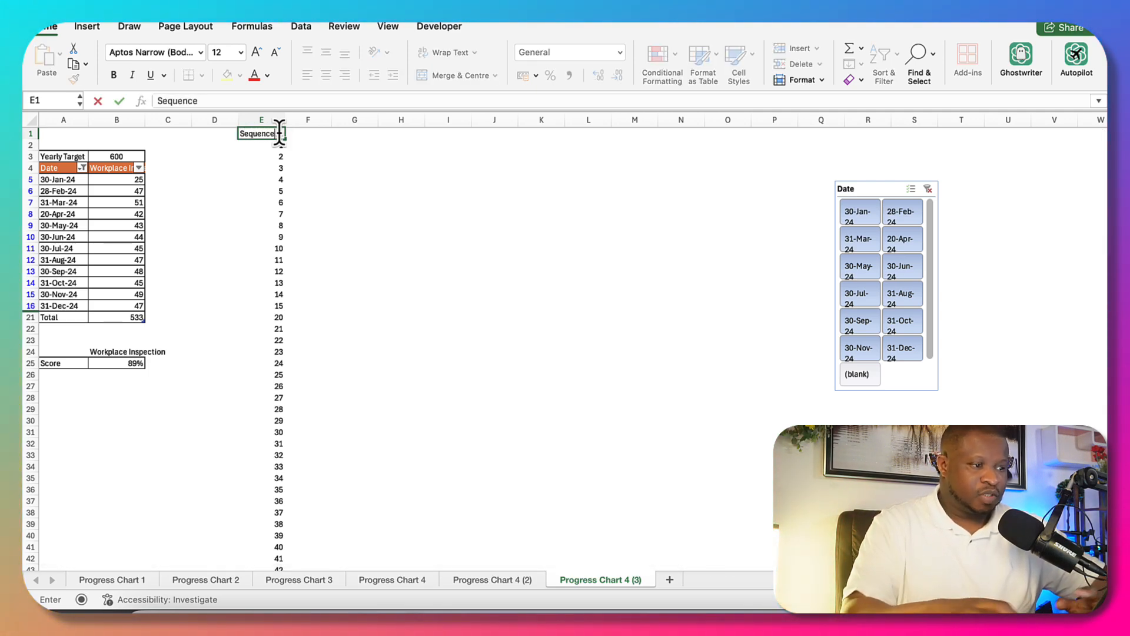
{"action": "type", "text": "Grey"}
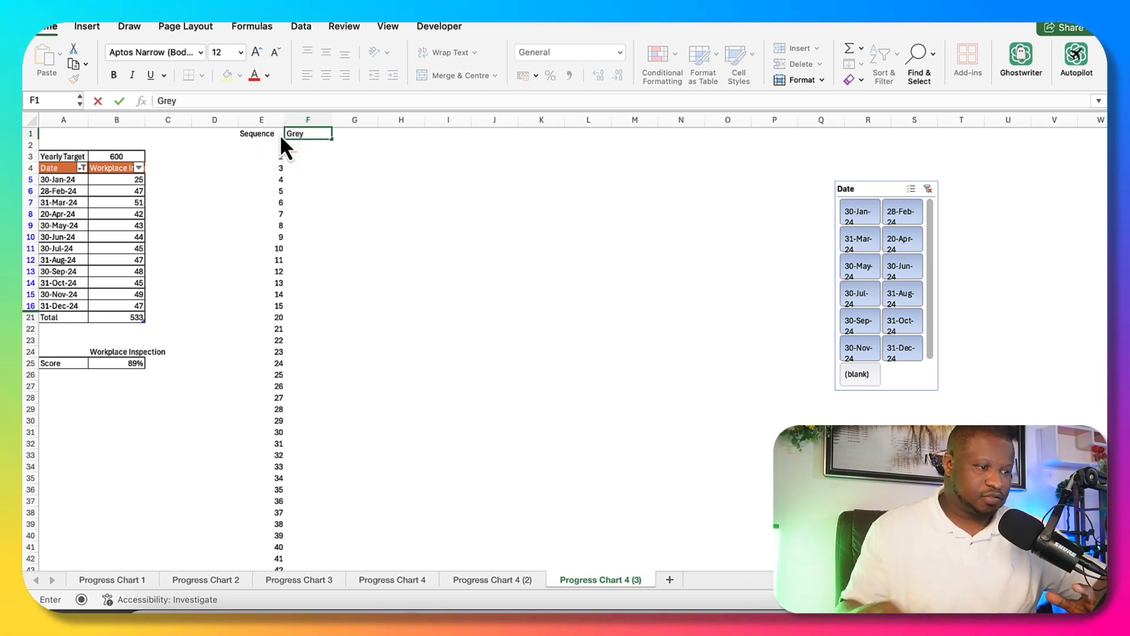
{"action": "left_click", "coordinate": [410, 225]}
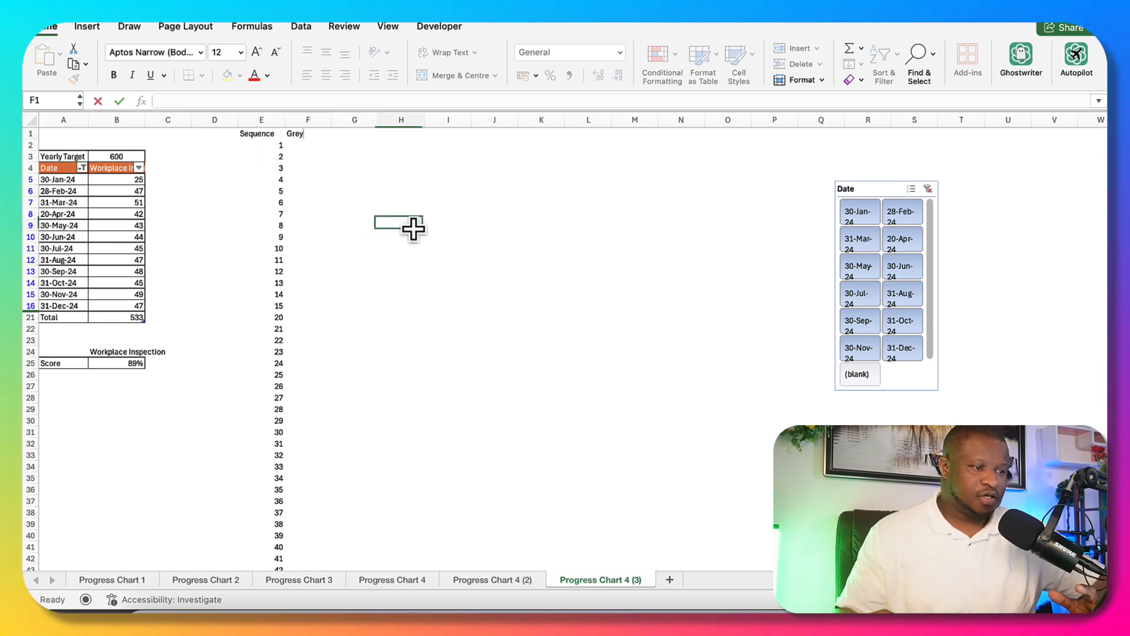
Step: Fill the Grey column from F2 to F101 with the value 1
{"action": "left_click_drag", "start_coordinate": [315, 136], "coordinate": [311, 541]}
{"action": "type", "text": "1"}
{"action": "left_click", "coordinate": [336, 247]}
{"action": "key", "text": "ctrl+d"}
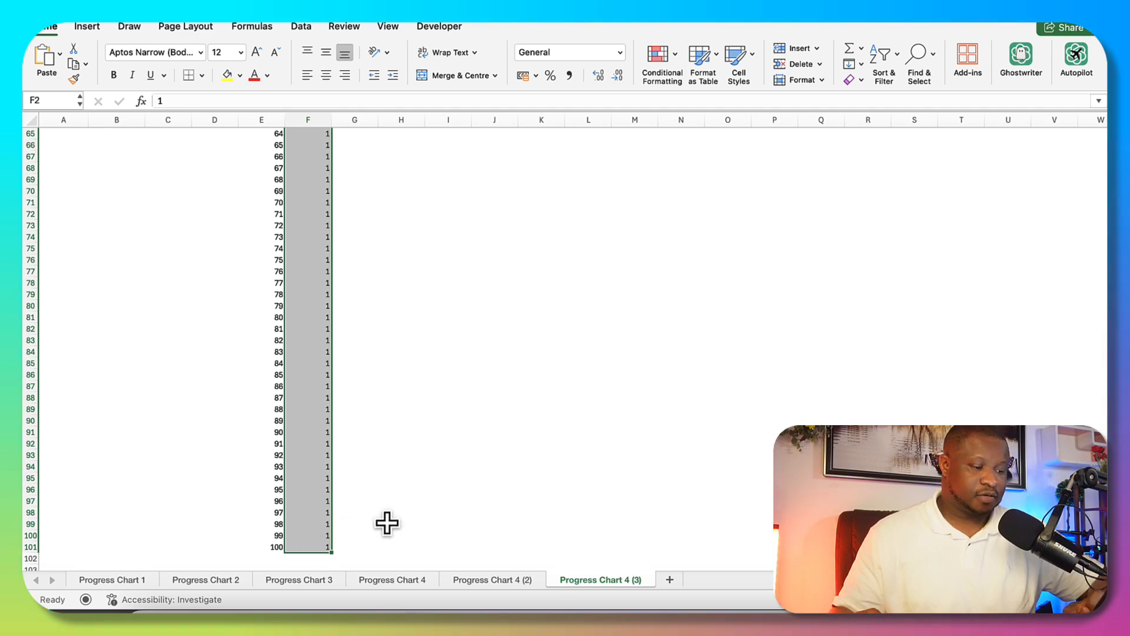
{"action": "left_click", "coordinate": [387, 524]}
{"action": "left_click", "coordinate": [275, 548]}
{"action": "left_click", "coordinate": [320, 549]}
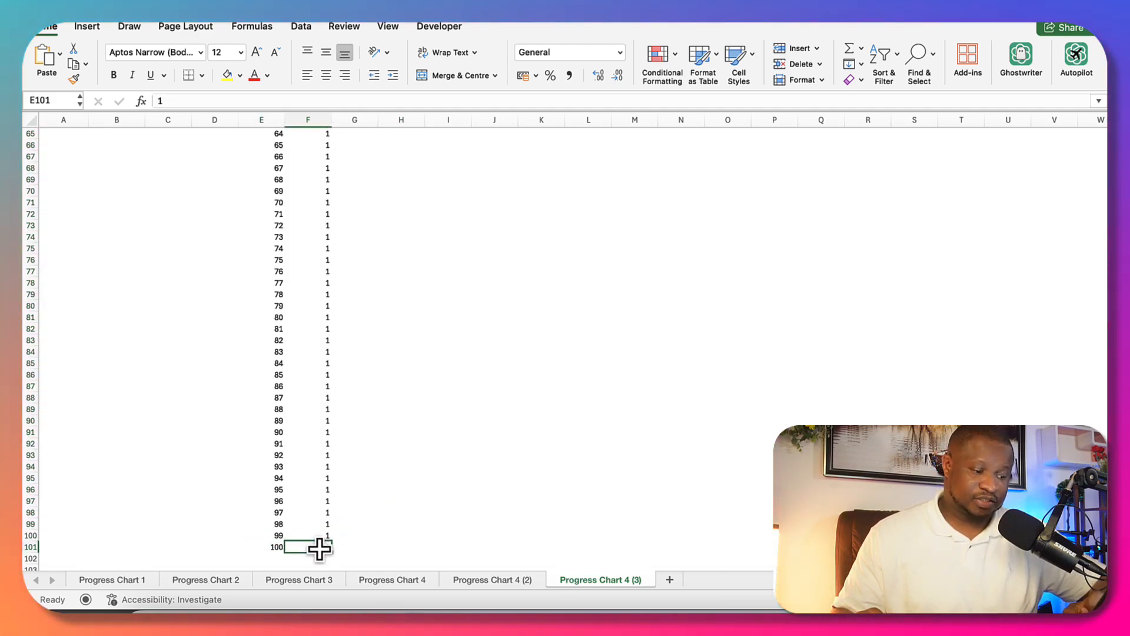
Step: Enter 100 in F102, directly below the last 1 in the Grey column
{"action": "scroll", "coordinate": [324, 489], "scroll_direction": "down", "scroll_amount": 3}
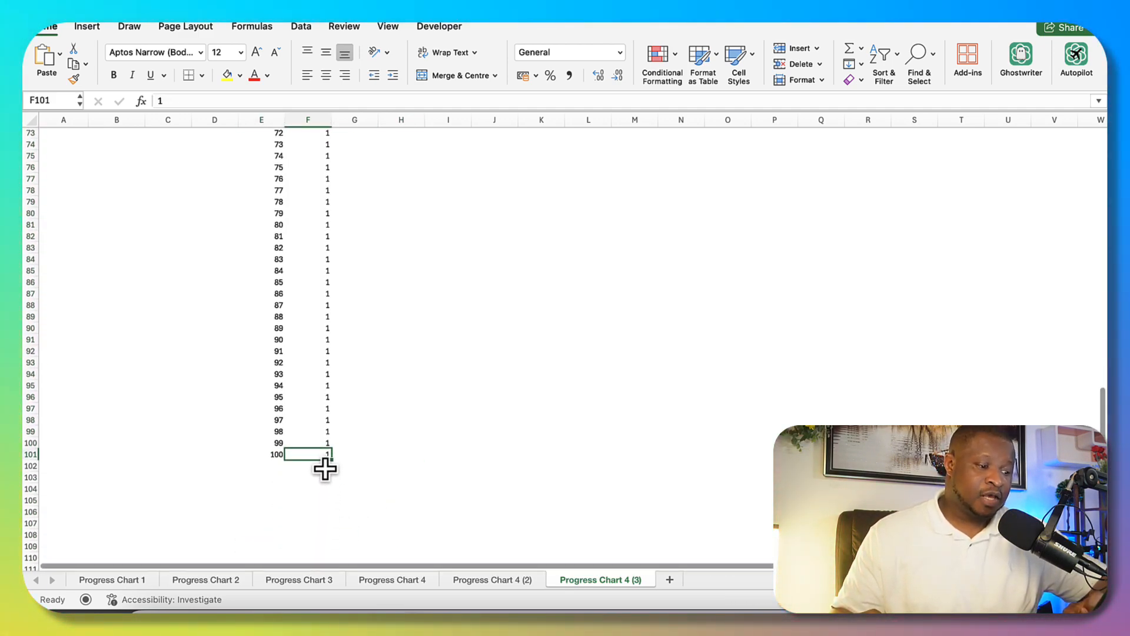
{"action": "left_click", "coordinate": [326, 468]}
{"action": "type", "text": "100"}
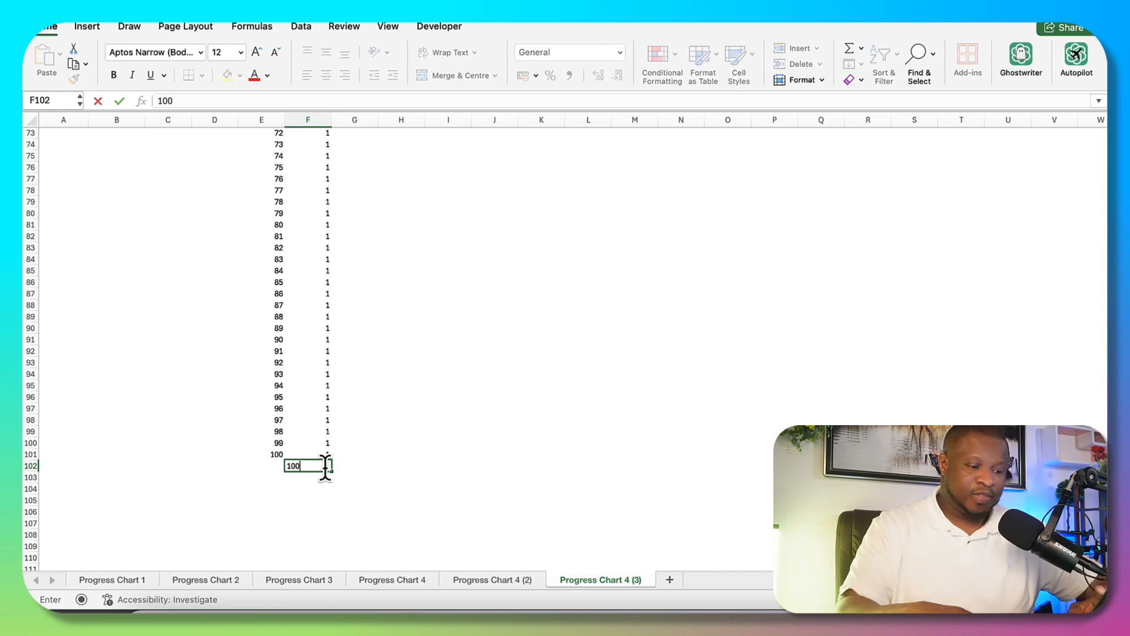
{"action": "key", "text": "Return"}
Step: Sum F2:F102 in F103 as a temporary check and delete the formula again
{"action": "left_click", "coordinate": [846, 53]}
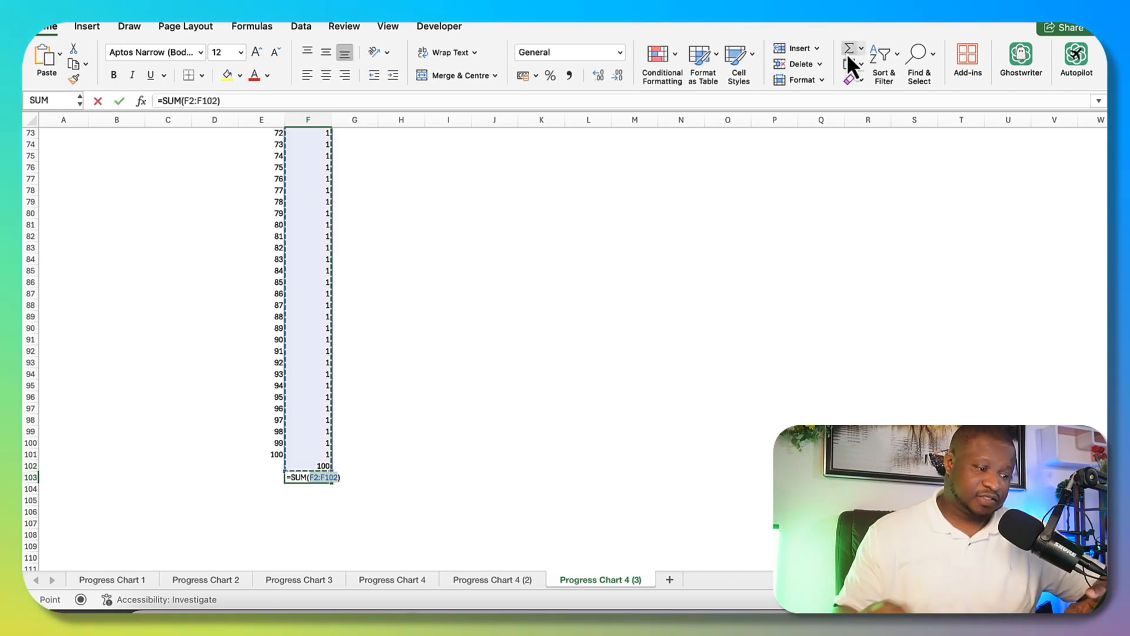
{"action": "key", "text": "Return"}
{"action": "left_click", "coordinate": [328, 477]}
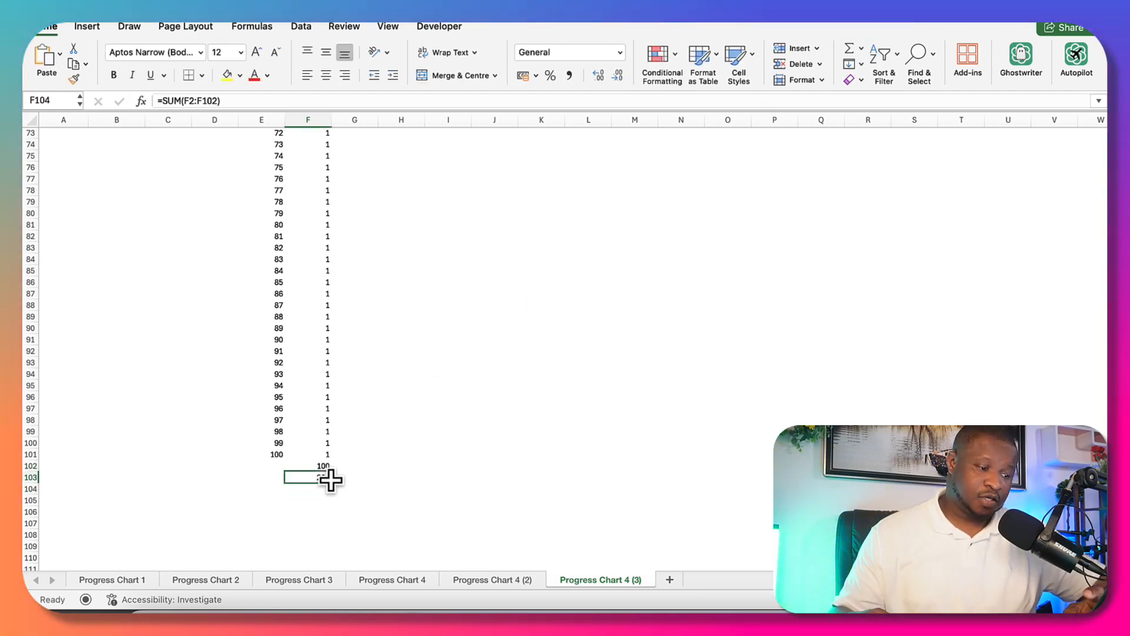
{"action": "key", "text": "Delete"}
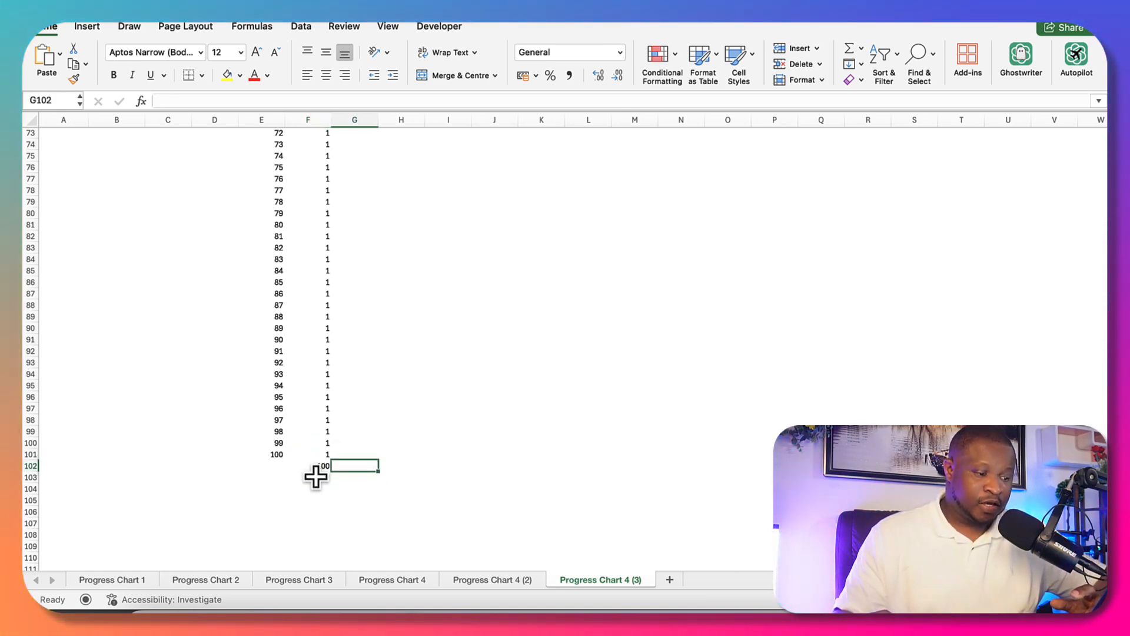
Step: Insert a doughnut chart based on the Grey column values in F2:F102
{"action": "left_click_drag", "start_coordinate": [324, 457], "coordinate": [331, 371]}
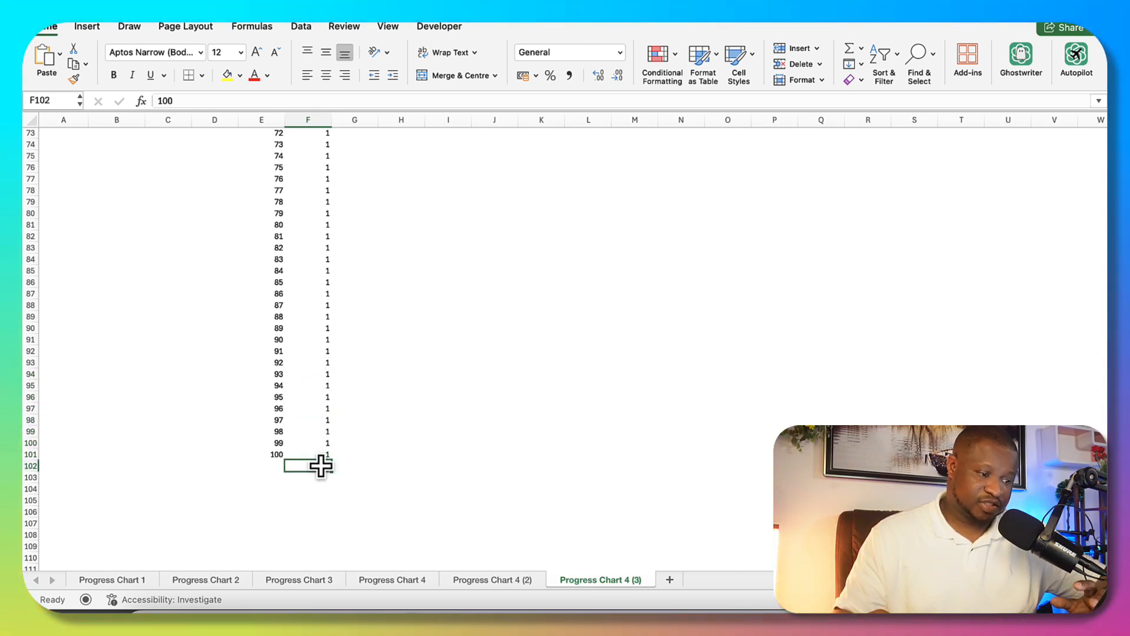
{"action": "scroll", "coordinate": [321, 447], "scroll_direction": "up", "scroll_amount": 20}
{"action": "left_click_drag", "start_coordinate": [321, 143], "coordinate": [327, 558]}
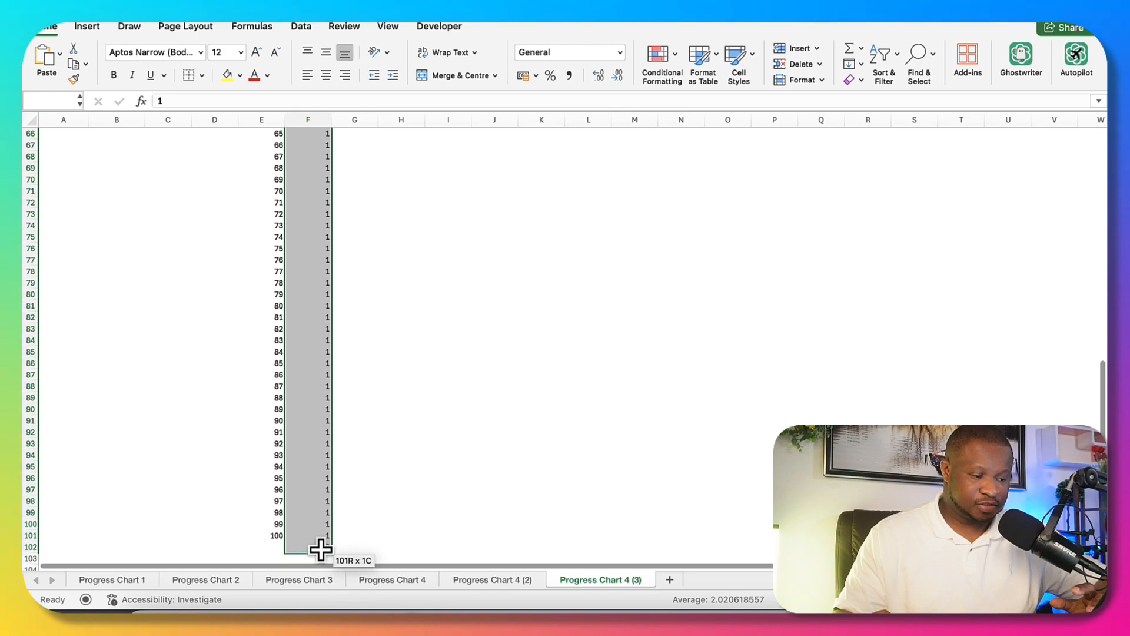
{"action": "left_click", "coordinate": [83, 27]}
{"action": "left_click", "coordinate": [415, 76]}
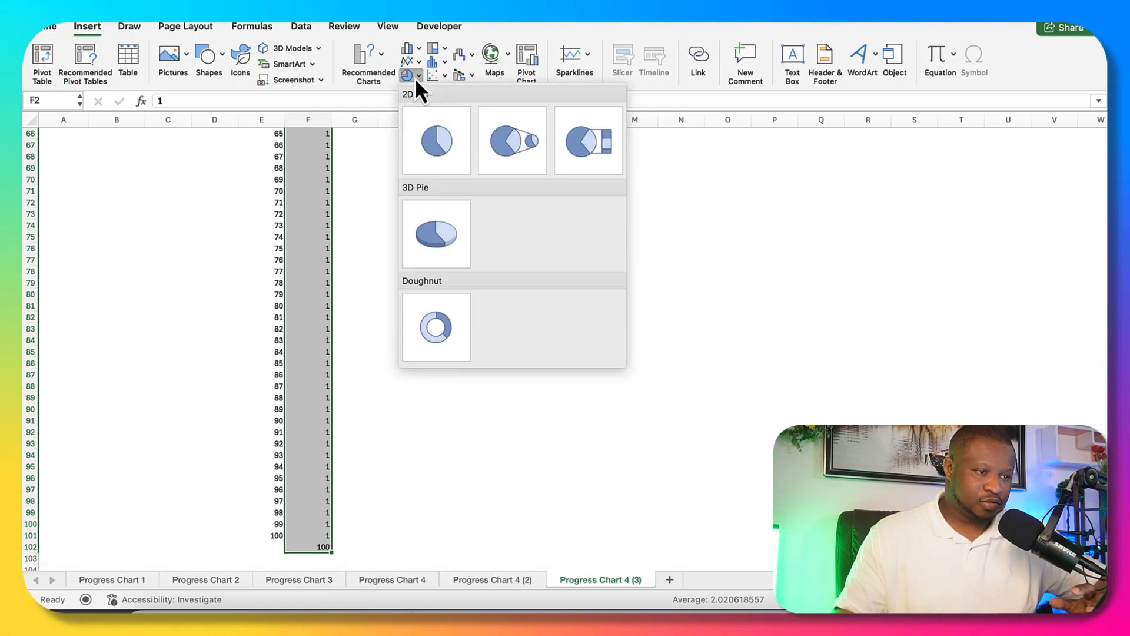
{"action": "left_click", "coordinate": [435, 331]}
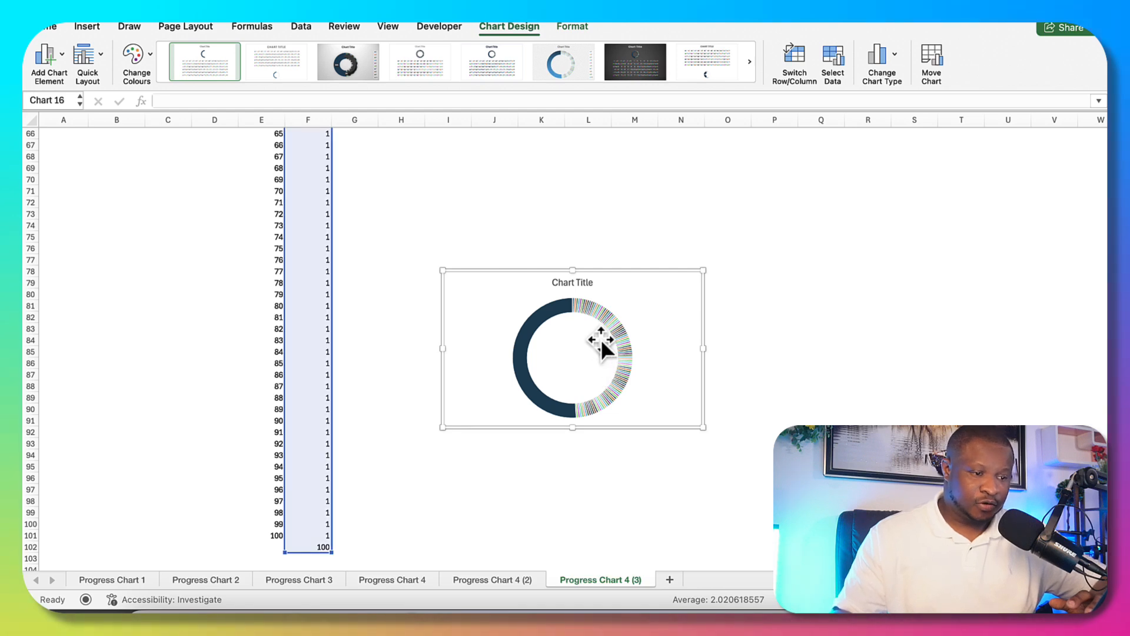
Step: Position the doughnut chart beside the helper columns, near rows 73 to 86, and delete its title
{"action": "left_click_drag", "start_coordinate": [586, 271], "coordinate": [546, 124]}
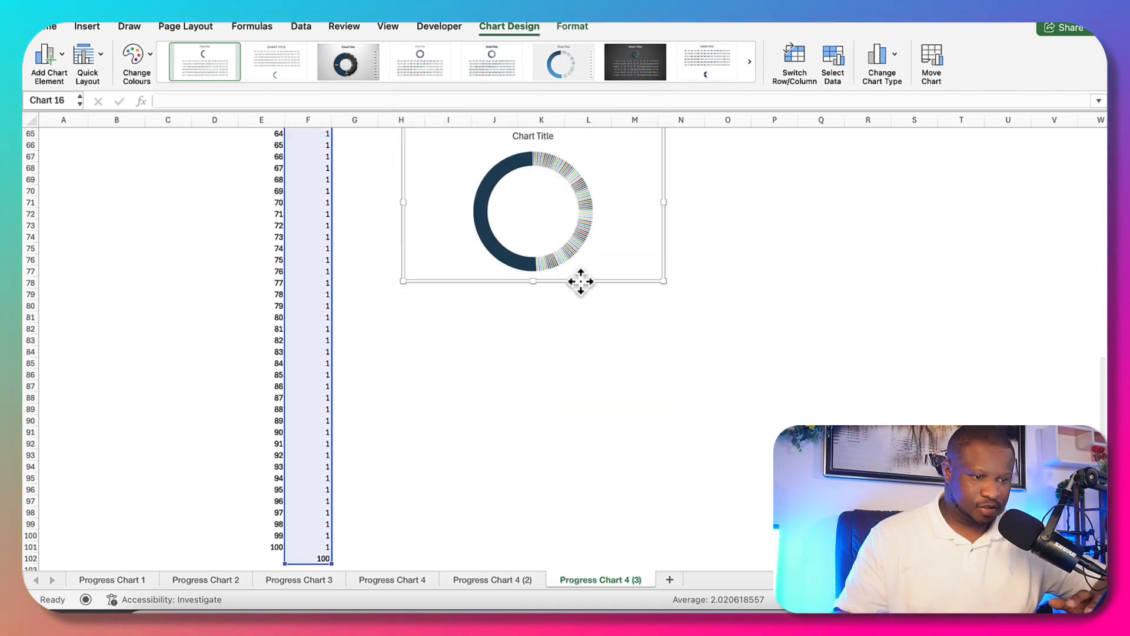
{"action": "left_click_drag", "start_coordinate": [580, 280], "coordinate": [572, 368]}
{"action": "key", "text": "Delete"}
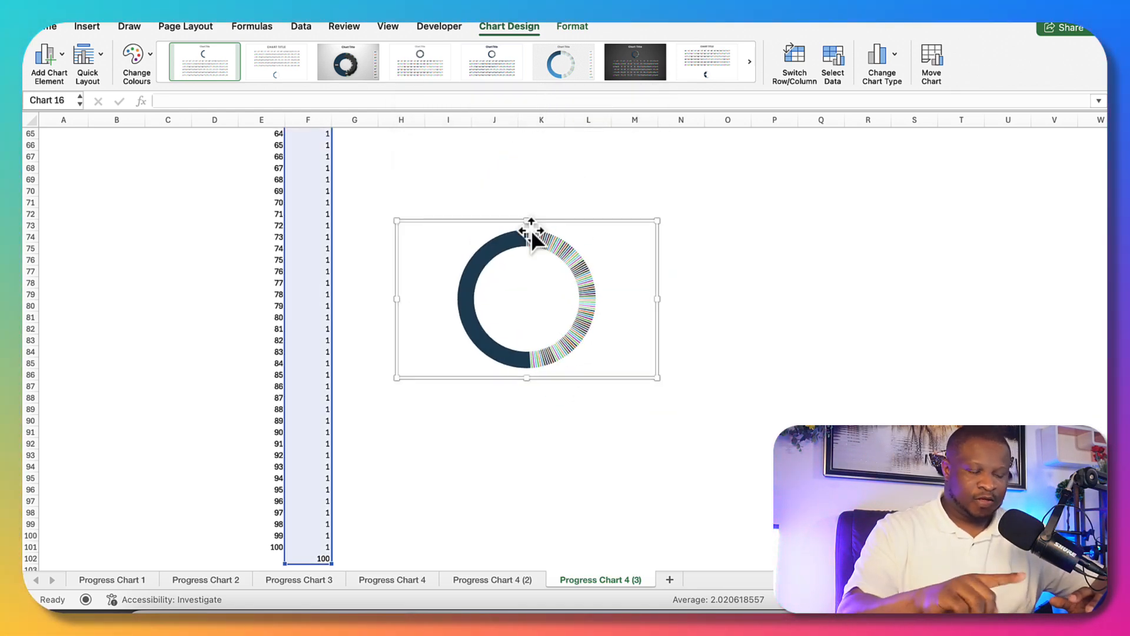
Step: Rotate the doughnut series by setting its angle of first slice to 270°
{"action": "left_click", "coordinate": [479, 273]}
{"action": "right_click", "coordinate": [479, 273]}
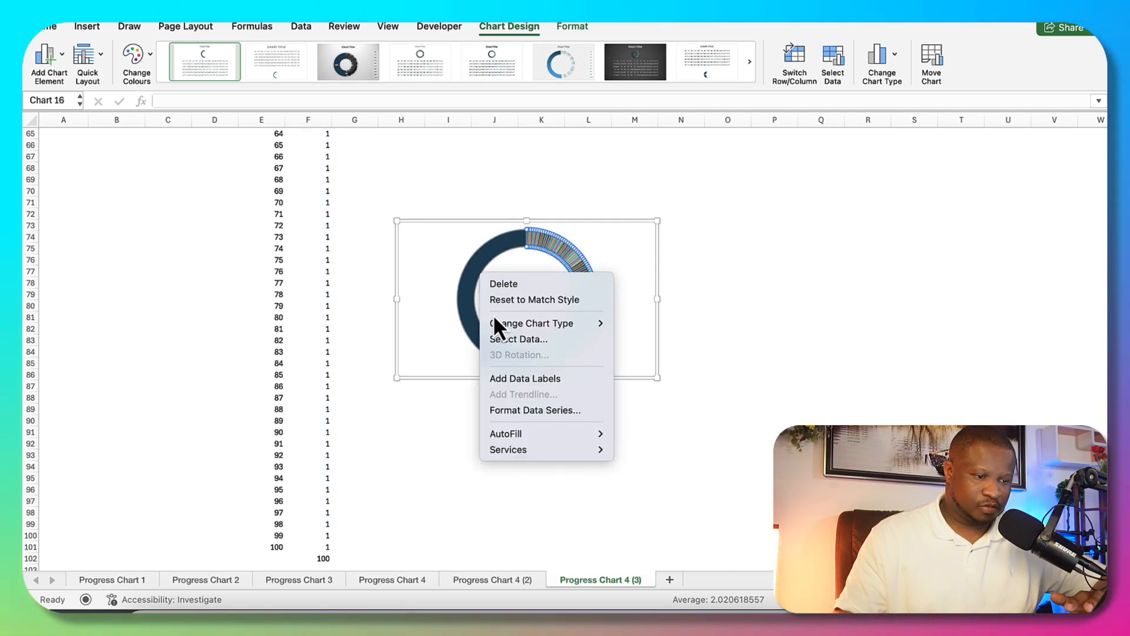
{"action": "left_click", "coordinate": [525, 409]}
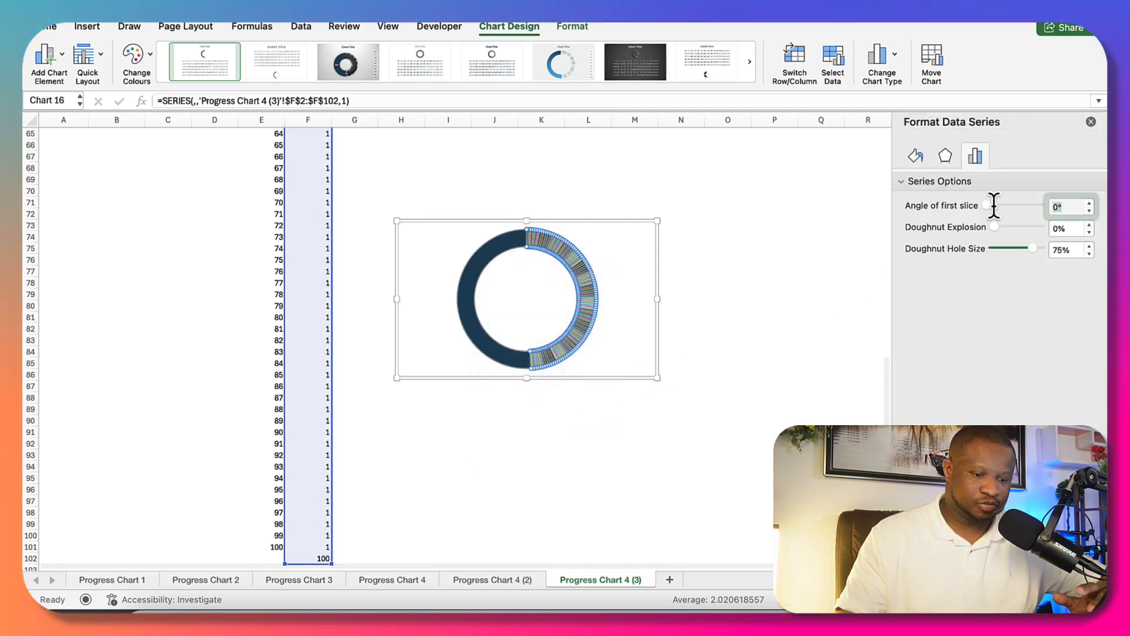
{"action": "type", "text": "270"}
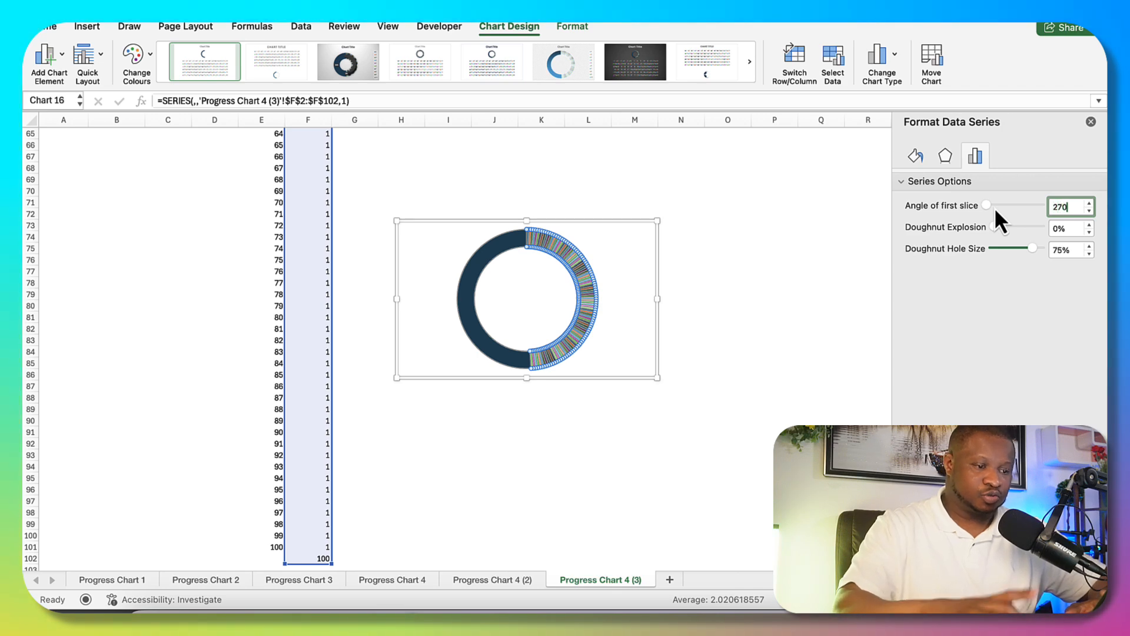
{"action": "key", "text": "Return"}
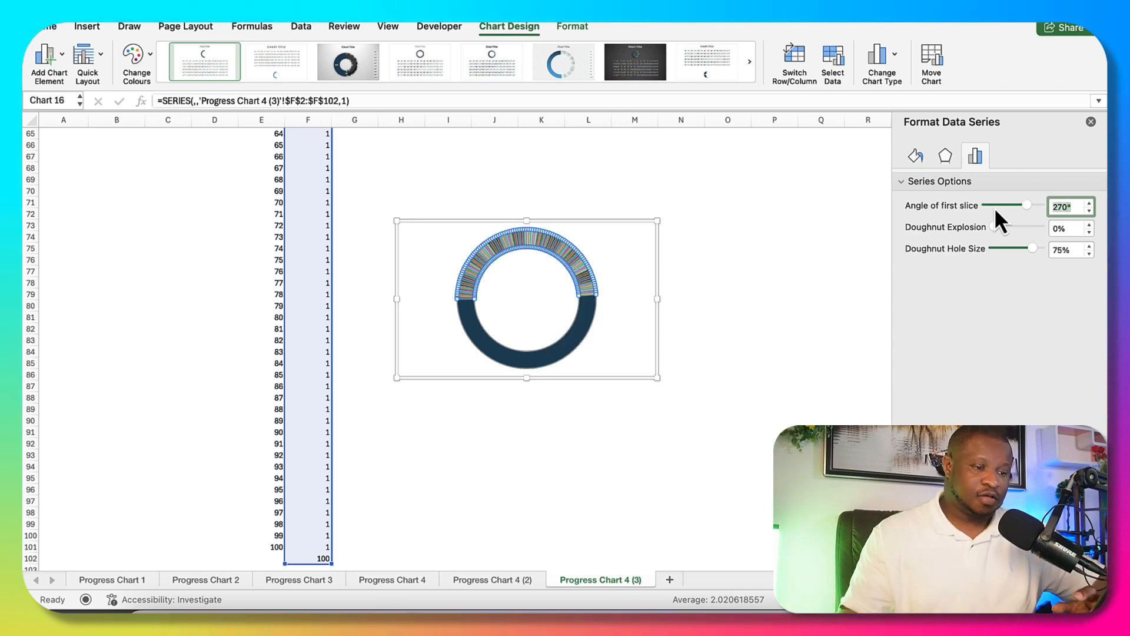
{"action": "left_click", "coordinate": [656, 449]}
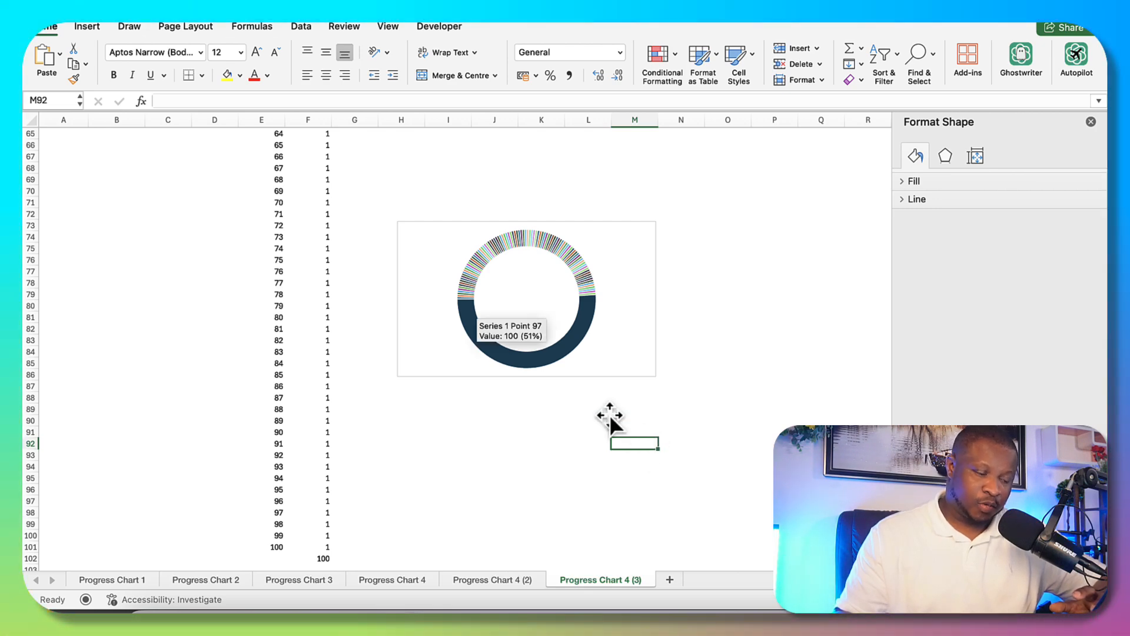
Step: Format only the large lower slice of the doughnut with no fill and no border line
{"action": "left_click", "coordinate": [468, 316]}
{"action": "left_click", "coordinate": [470, 316]}
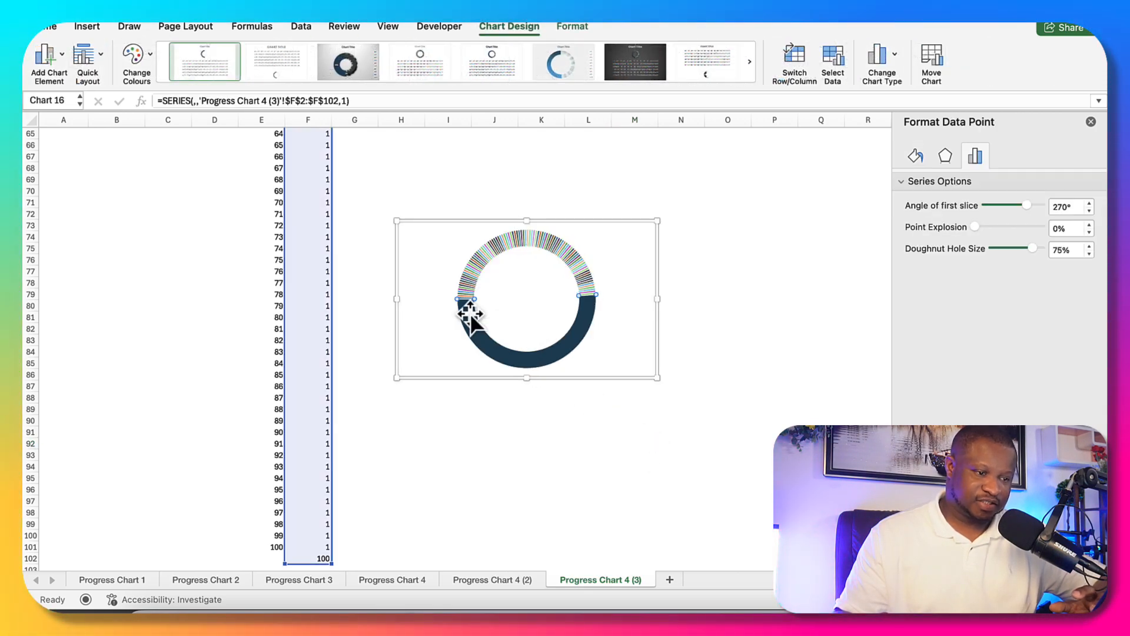
{"action": "scroll", "coordinate": [467, 311], "scroll_direction": "down", "scroll_amount": 5}
{"action": "scroll", "coordinate": [585, 265], "scroll_direction": "up", "scroll_amount": 10}
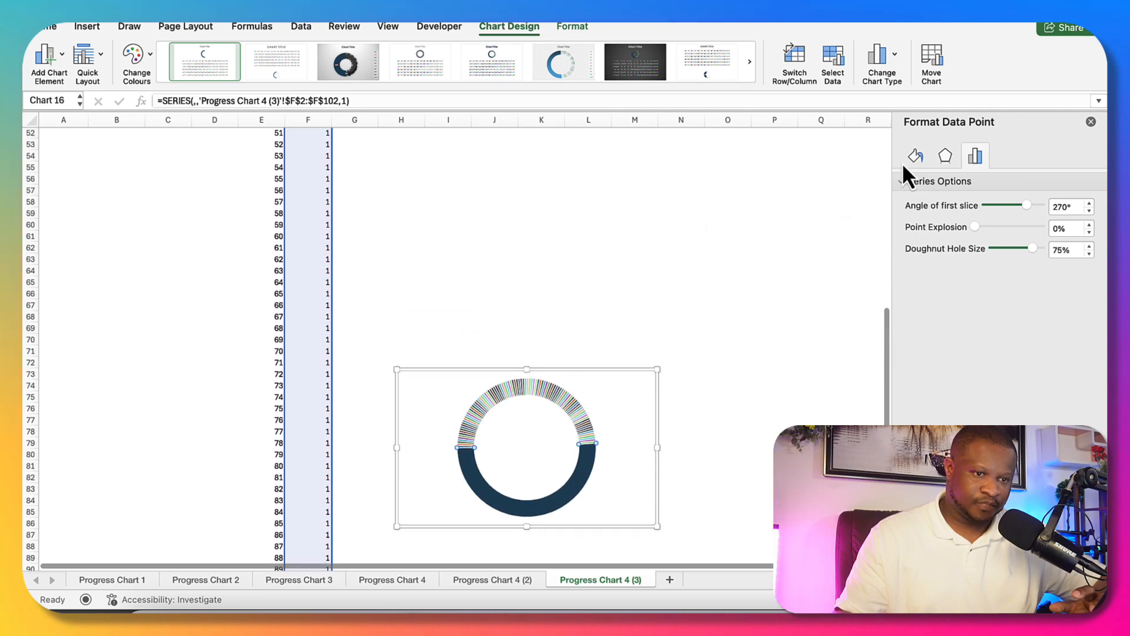
{"action": "left_click", "coordinate": [917, 156]}
{"action": "left_click", "coordinate": [911, 181]}
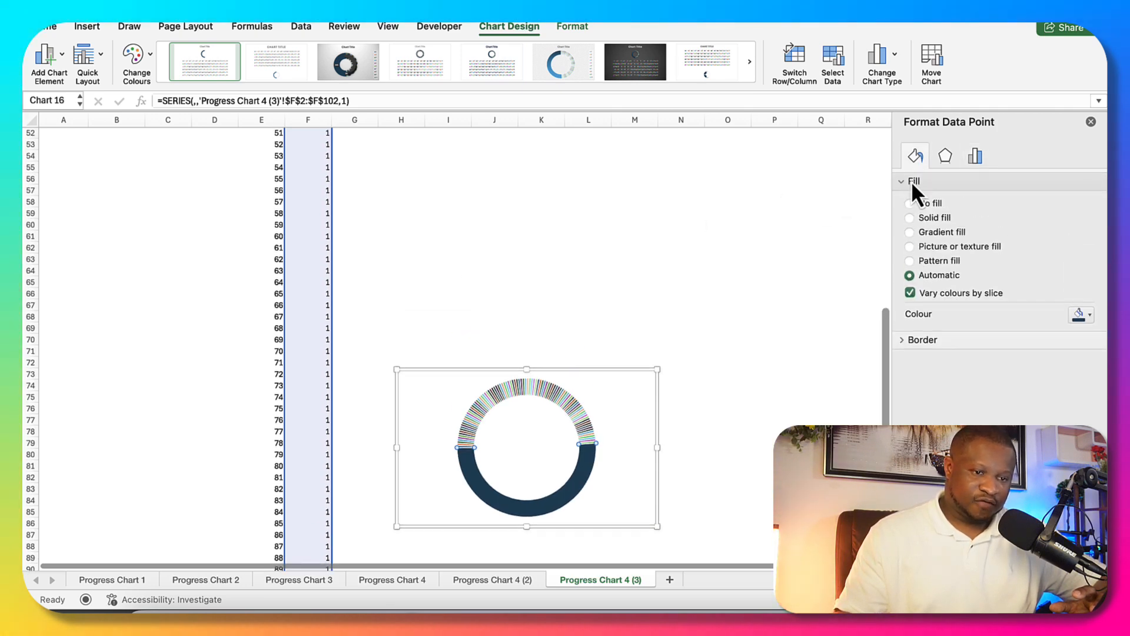
{"action": "left_click", "coordinate": [911, 203]}
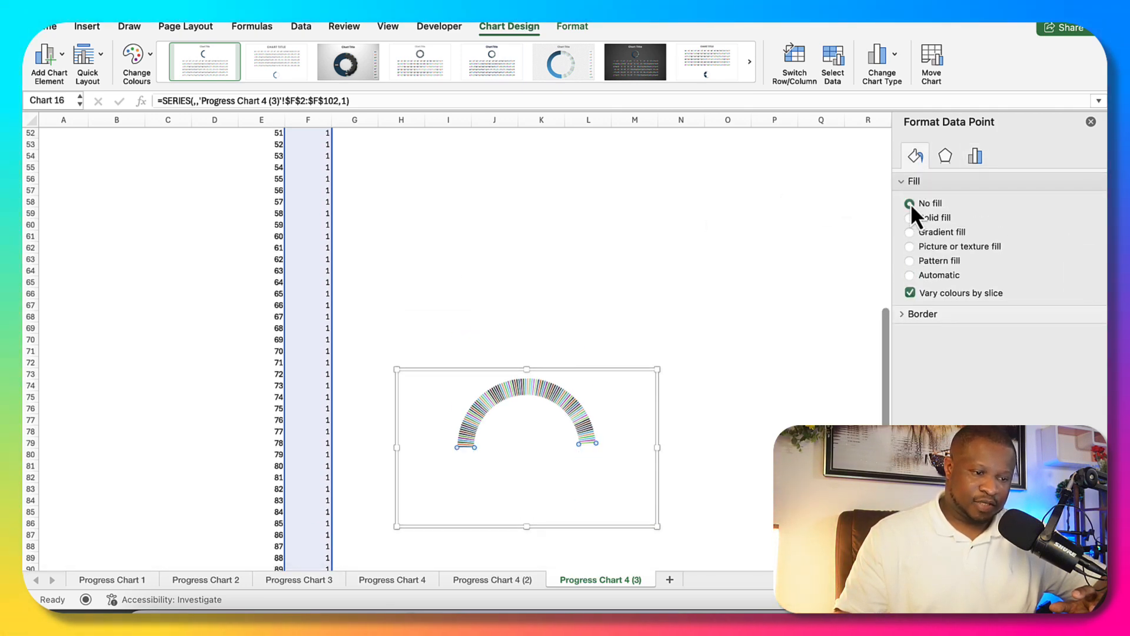
{"action": "left_click", "coordinate": [904, 312]}
{"action": "left_click", "coordinate": [911, 337]}
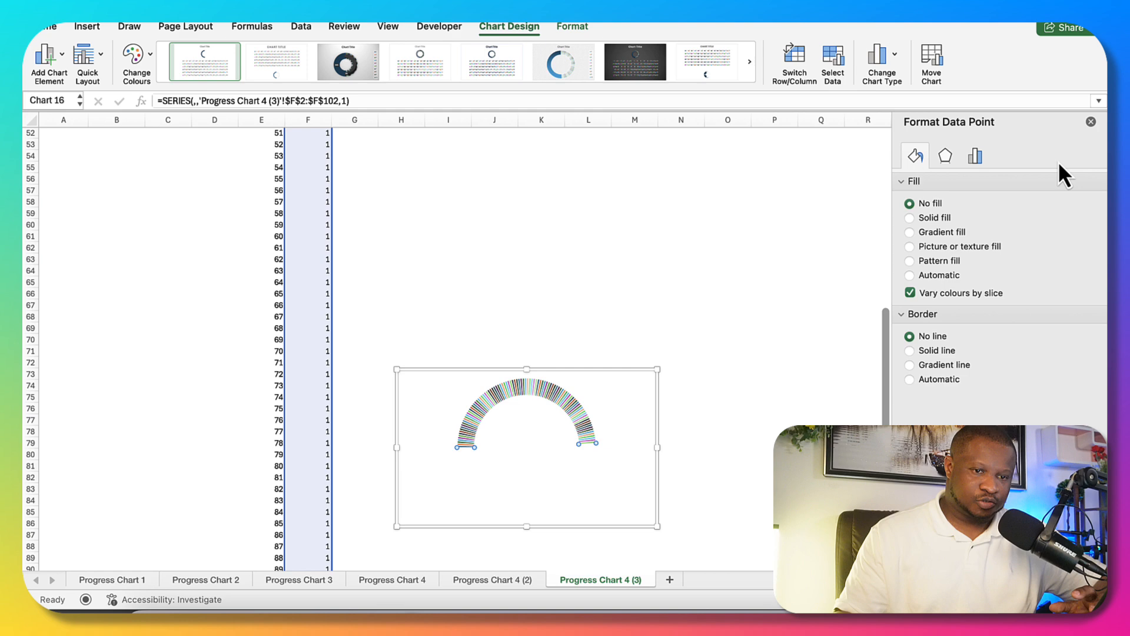
{"action": "left_click", "coordinate": [1091, 121]}
{"action": "left_click", "coordinate": [748, 384]}
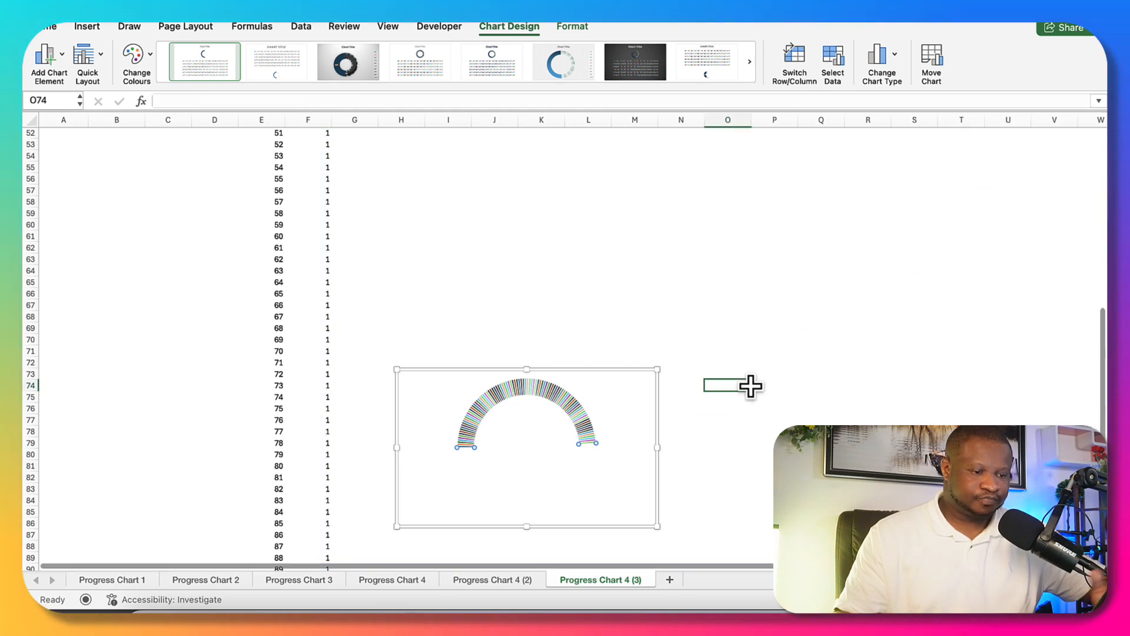
{"action": "left_click", "coordinate": [584, 419]}
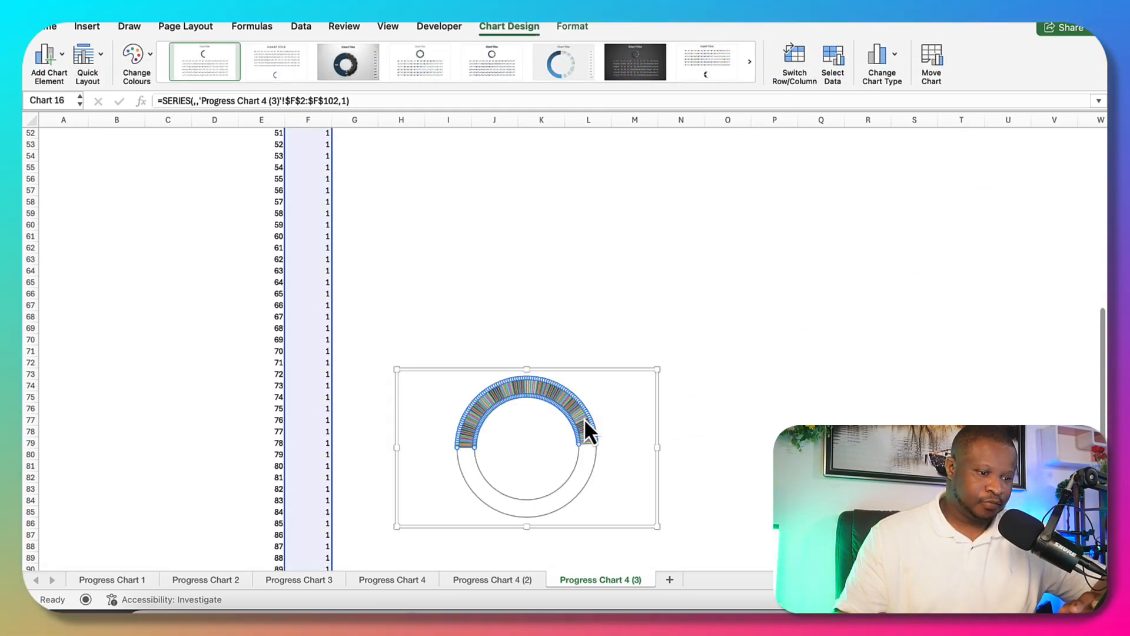
{"action": "left_click", "coordinate": [51, 29]}
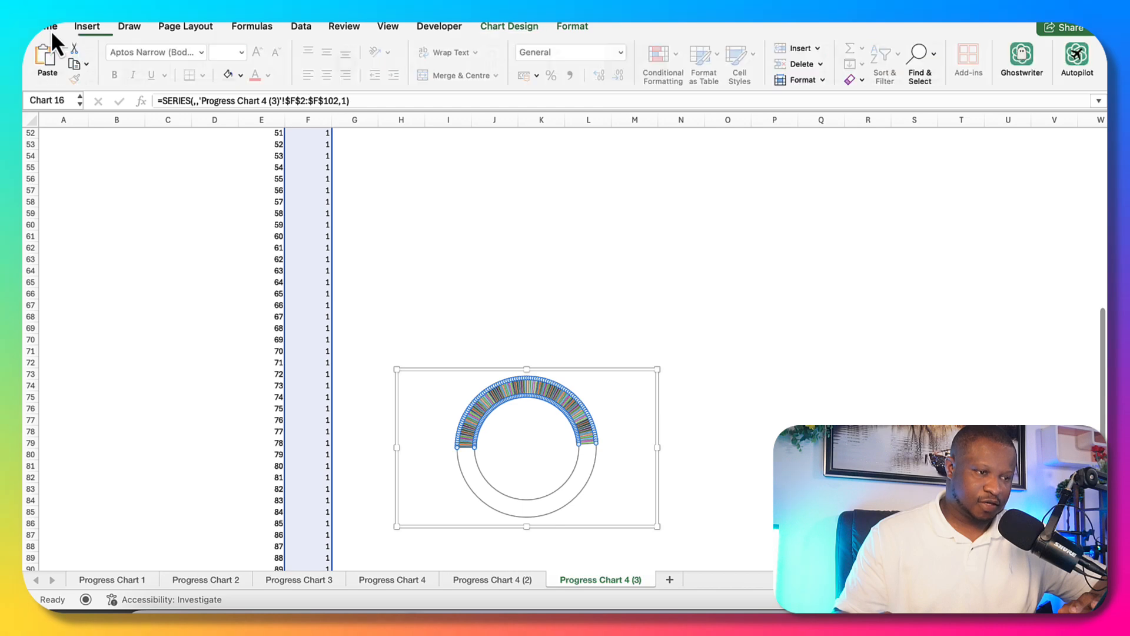
{"action": "left_click", "coordinate": [239, 75]}
{"action": "left_click", "coordinate": [235, 78]}
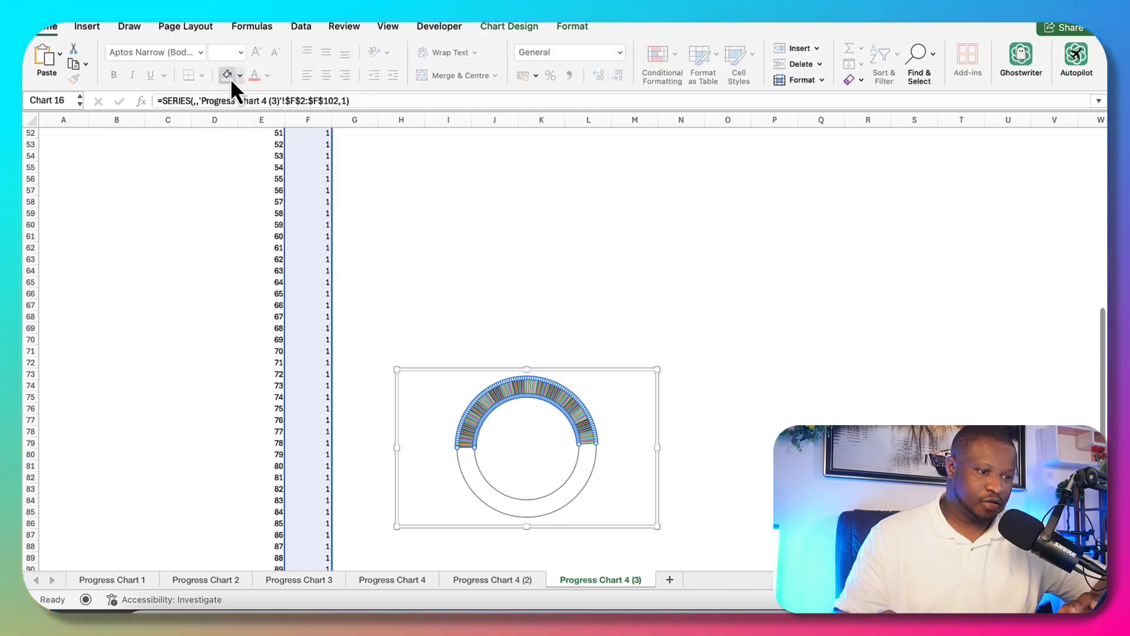
Step: Give the whole doughnut series a solid light grey fill
{"action": "right_click", "coordinate": [581, 496]}
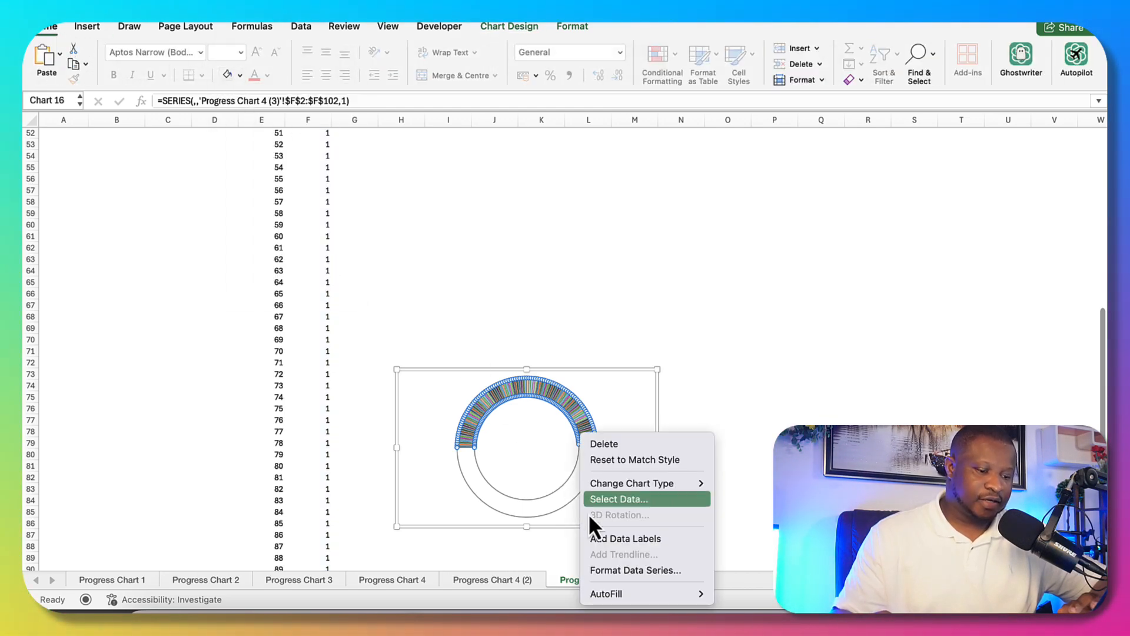
{"action": "left_click", "coordinate": [617, 569]}
{"action": "left_click", "coordinate": [915, 156]}
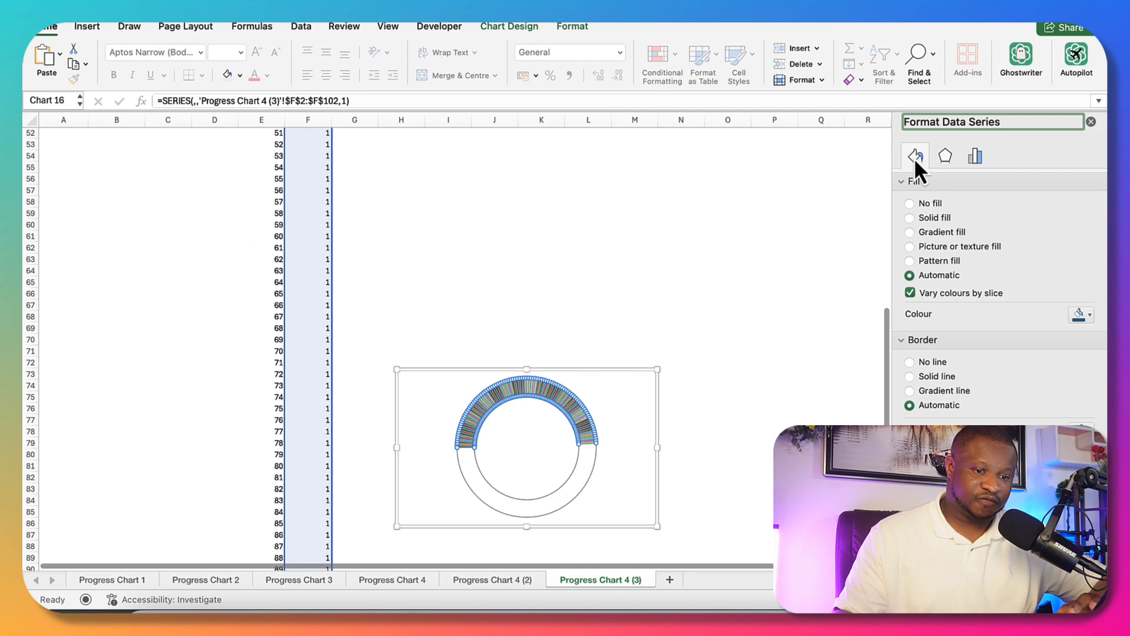
{"action": "left_click", "coordinate": [911, 218]}
{"action": "left_click", "coordinate": [1084, 315]}
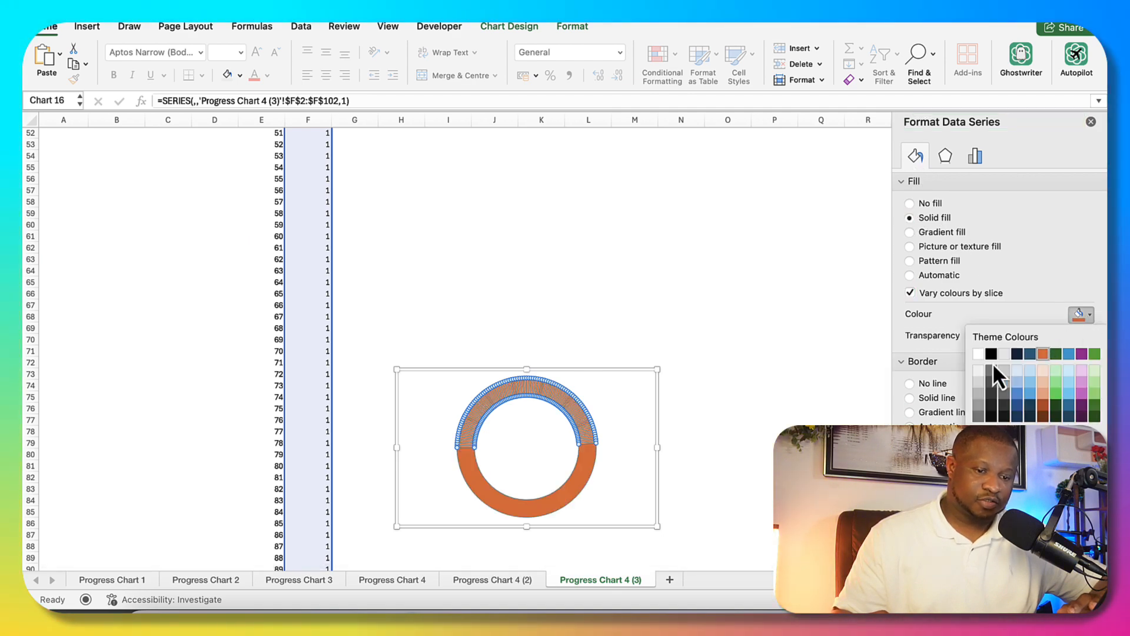
{"action": "left_click", "coordinate": [978, 372]}
{"action": "left_click", "coordinate": [802, 398]}
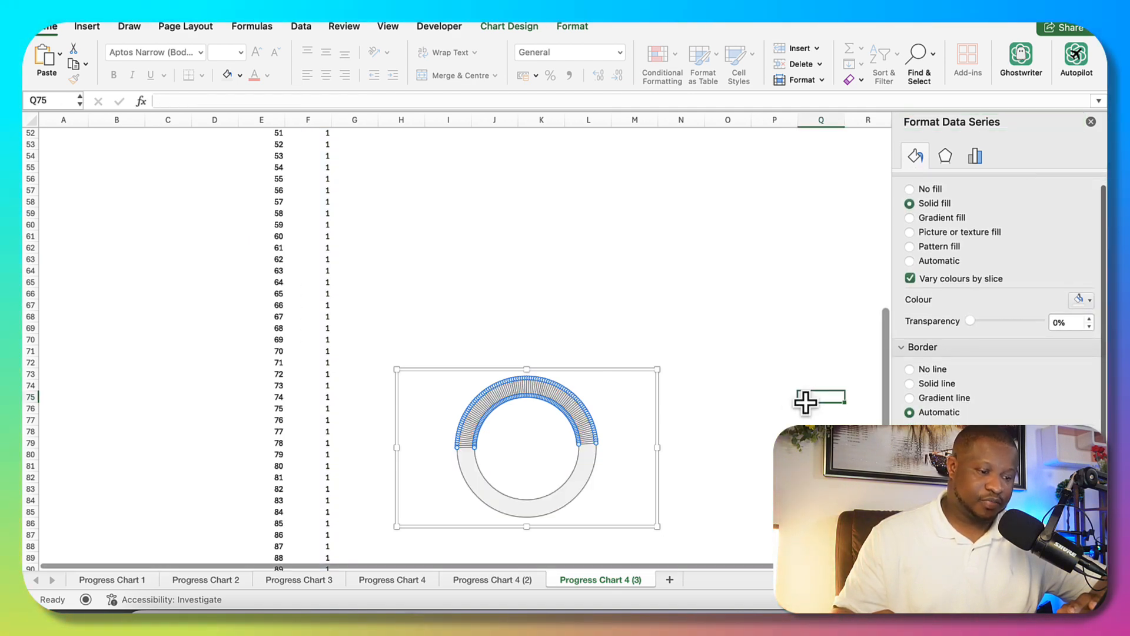
Step: Set the large lower slice to no fill again so that only the upper half-ring keeps its grey fill
{"action": "left_click", "coordinate": [582, 480]}
{"action": "left_click", "coordinate": [583, 480]}
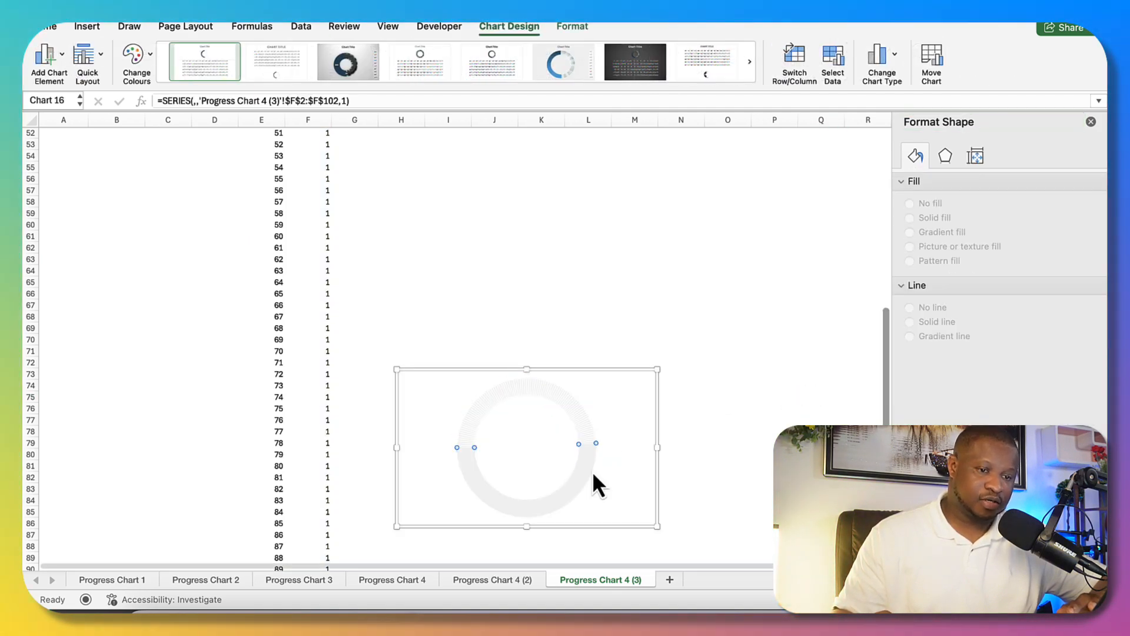
{"action": "left_click", "coordinate": [922, 160]}
{"action": "left_click", "coordinate": [910, 203]}
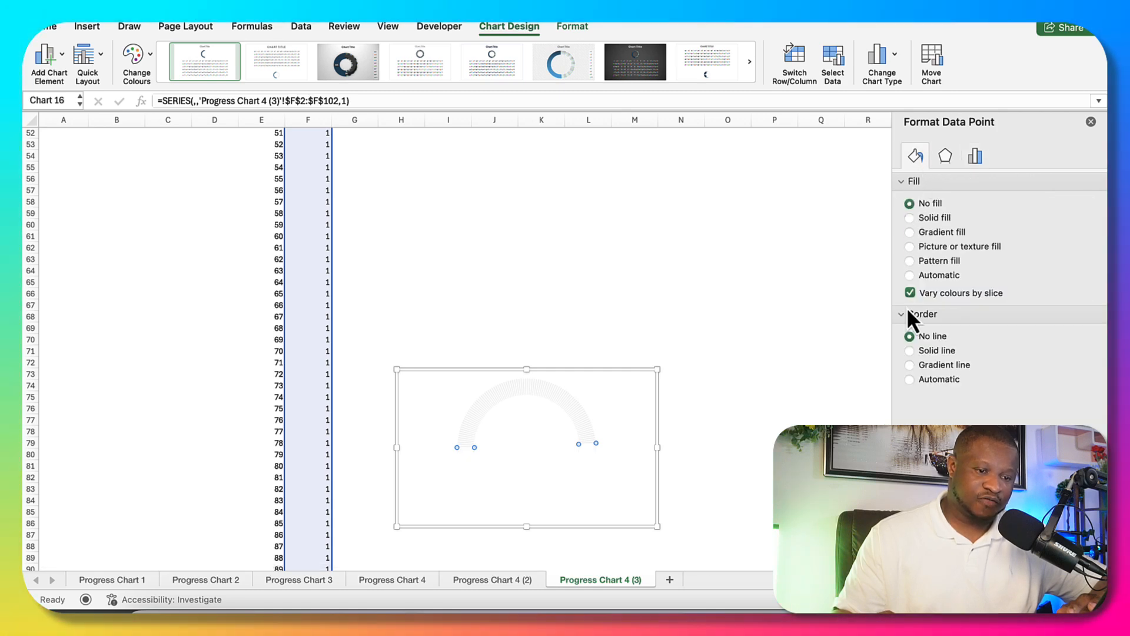
{"action": "left_click", "coordinate": [780, 337]}
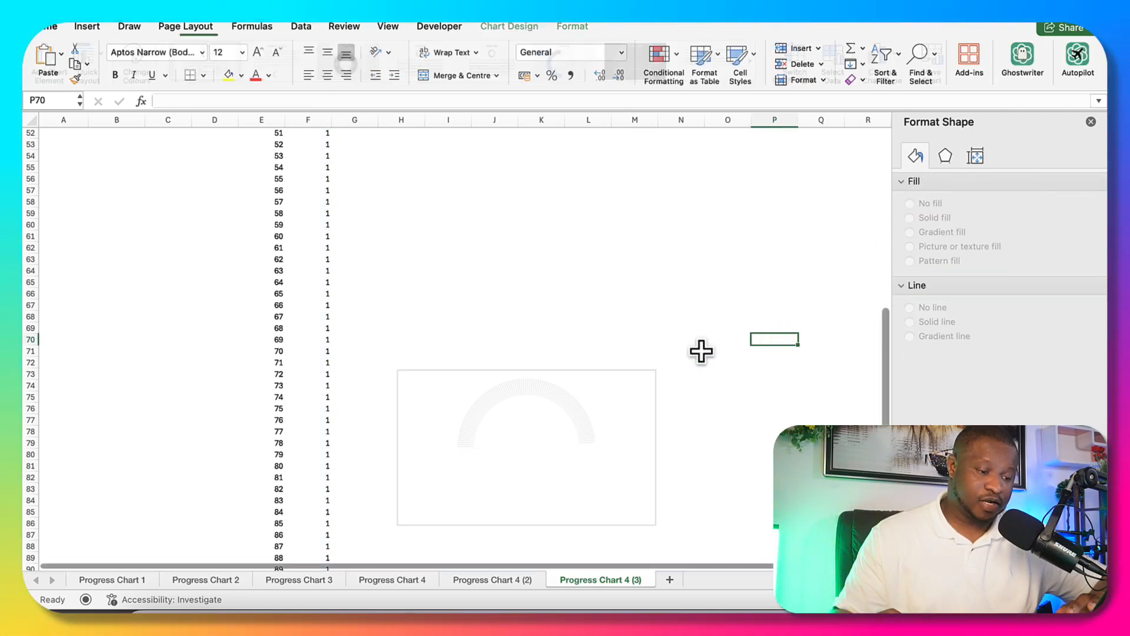
Step: Move the chart up to about row 64 and remove the chart area's fill
{"action": "left_click_drag", "start_coordinate": [598, 373], "coordinate": [595, 266]}
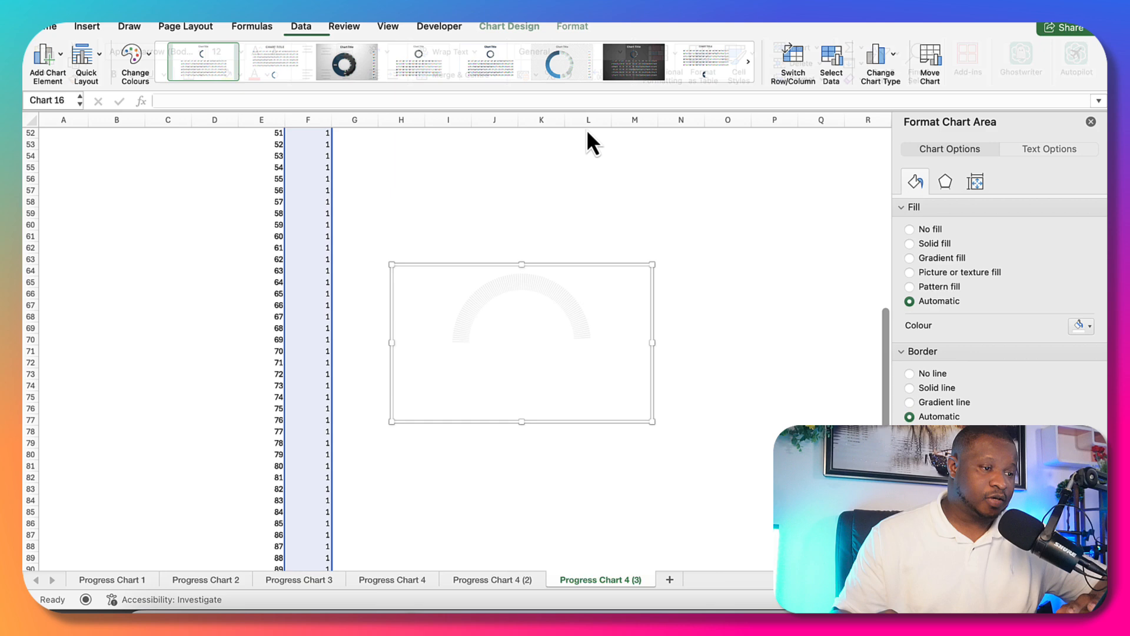
{"action": "left_click", "coordinate": [580, 24]}
{"action": "left_click", "coordinate": [439, 51]}
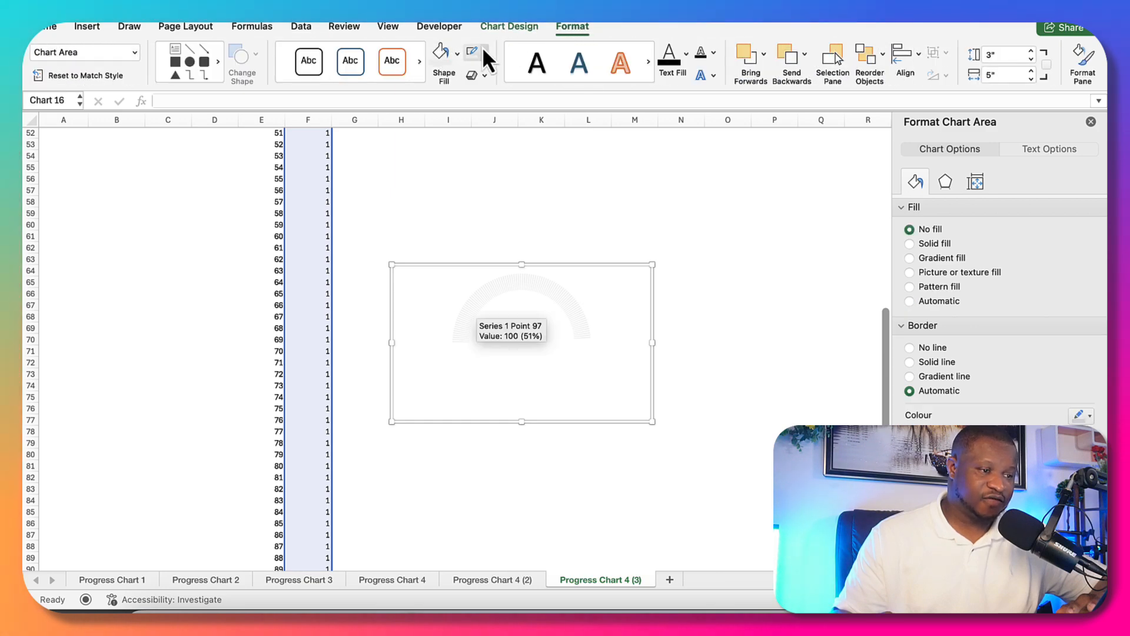
{"action": "left_click", "coordinate": [651, 297]}
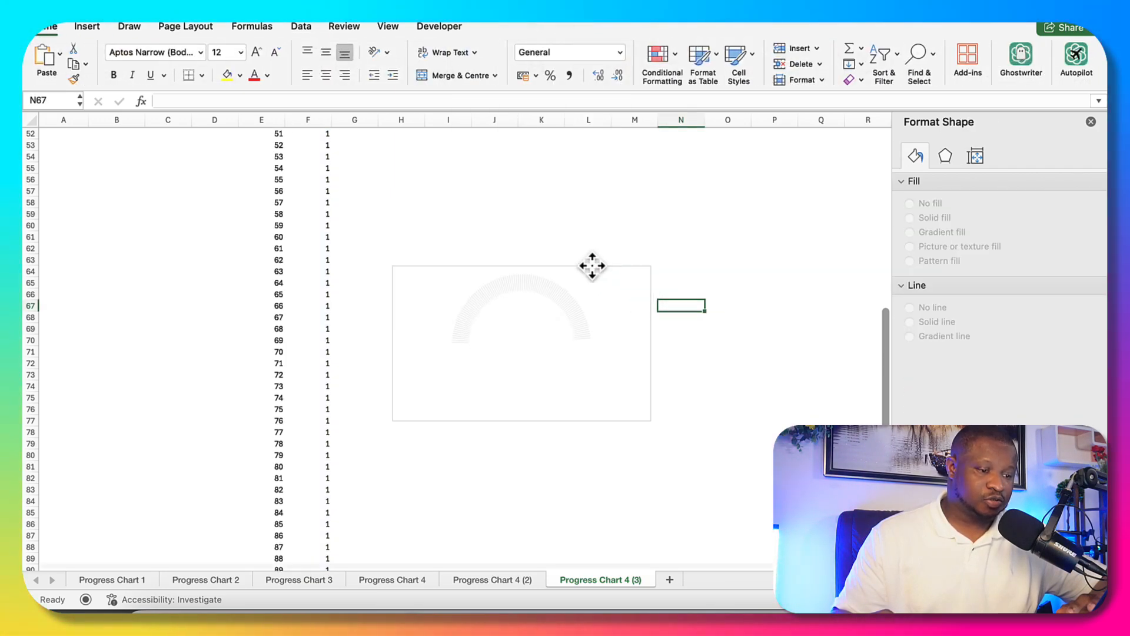
Step: Move the chart up to about row 58 and set its chart area to no outline and no fill
{"action": "left_click_drag", "start_coordinate": [591, 265], "coordinate": [592, 199]}
{"action": "scroll", "coordinate": [589, 163], "scroll_direction": "down", "scroll_amount": 1}
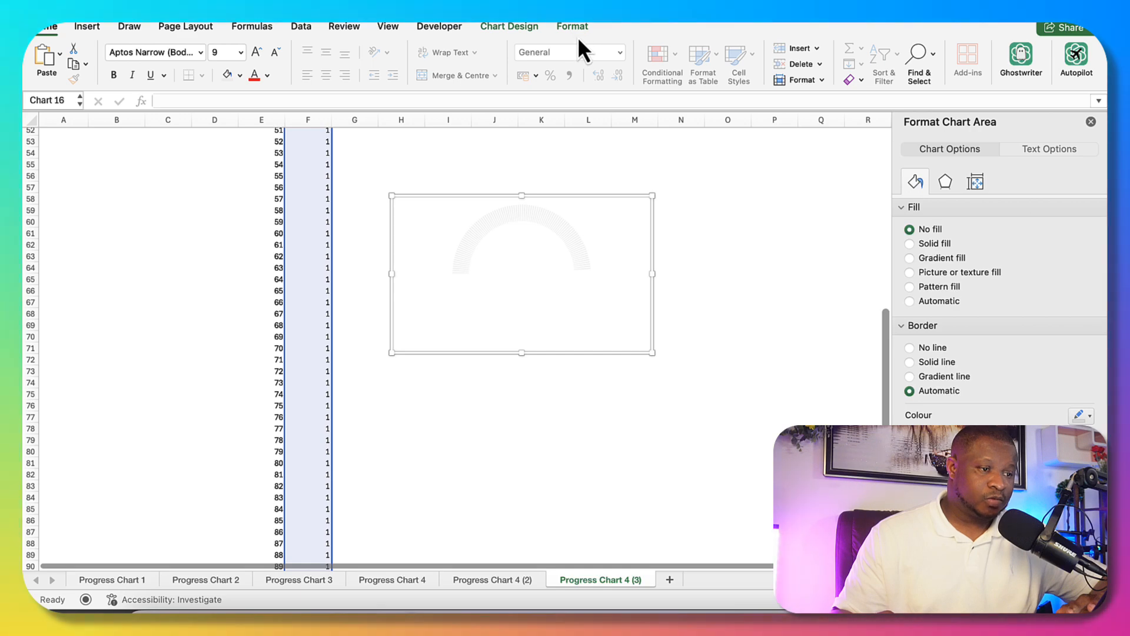
{"action": "left_click", "coordinate": [574, 26]}
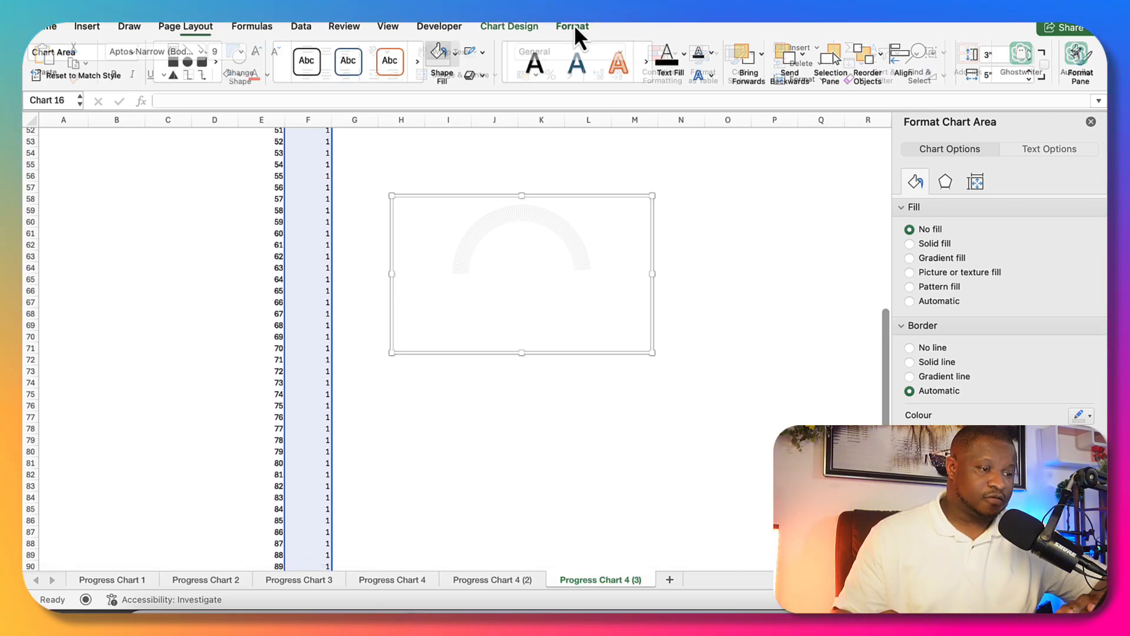
{"action": "left_click", "coordinate": [484, 53]}
{"action": "left_click", "coordinate": [493, 99]}
{"action": "left_click", "coordinate": [457, 54]}
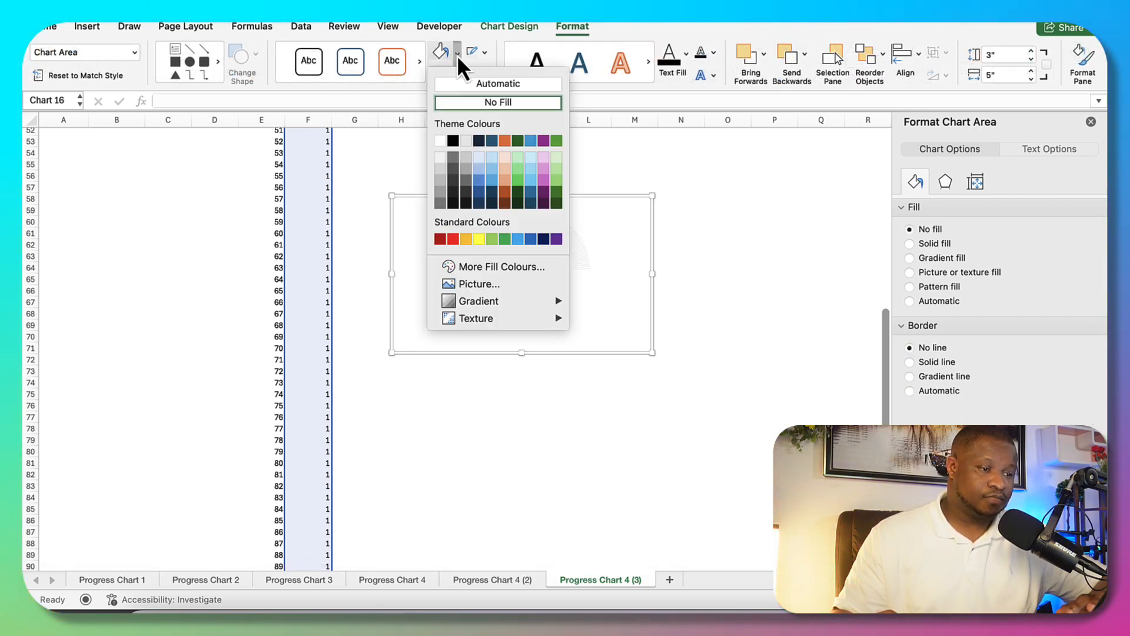
{"action": "left_click", "coordinate": [475, 101]}
{"action": "left_click", "coordinate": [754, 348]}
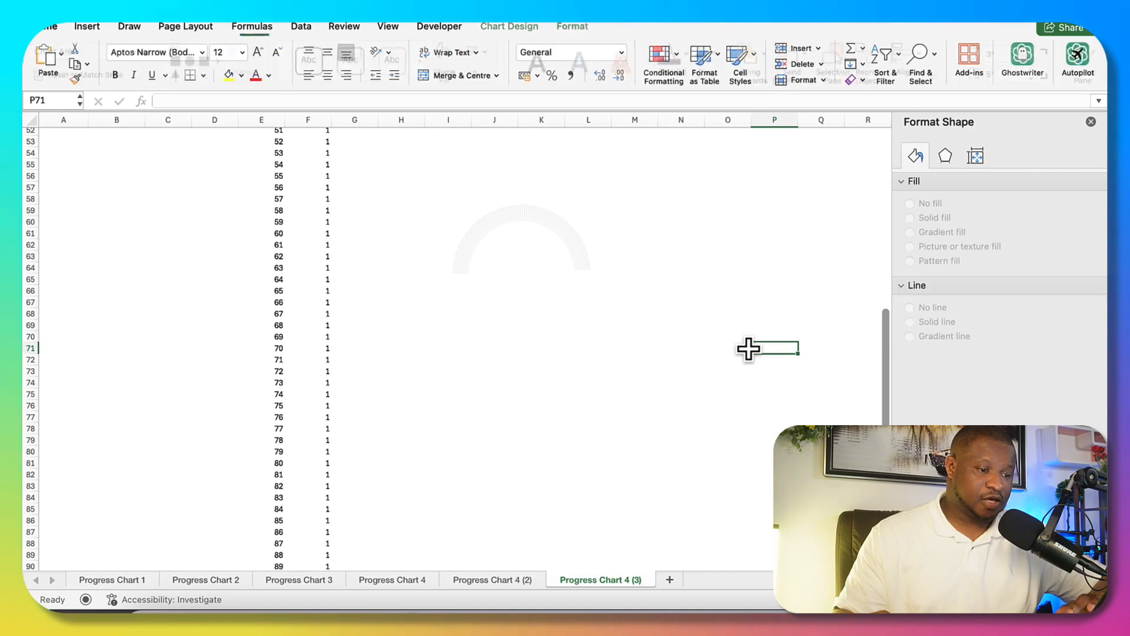
Step: Move the chart up beside the first rows of the helper columns and enlarge it to span about columns J to Q
{"action": "scroll", "coordinate": [744, 351], "scroll_direction": "up", "scroll_amount": 15}
{"action": "scroll", "coordinate": [605, 449], "scroll_direction": "down", "scroll_amount": 7}
{"action": "left_click", "coordinate": [532, 500]}
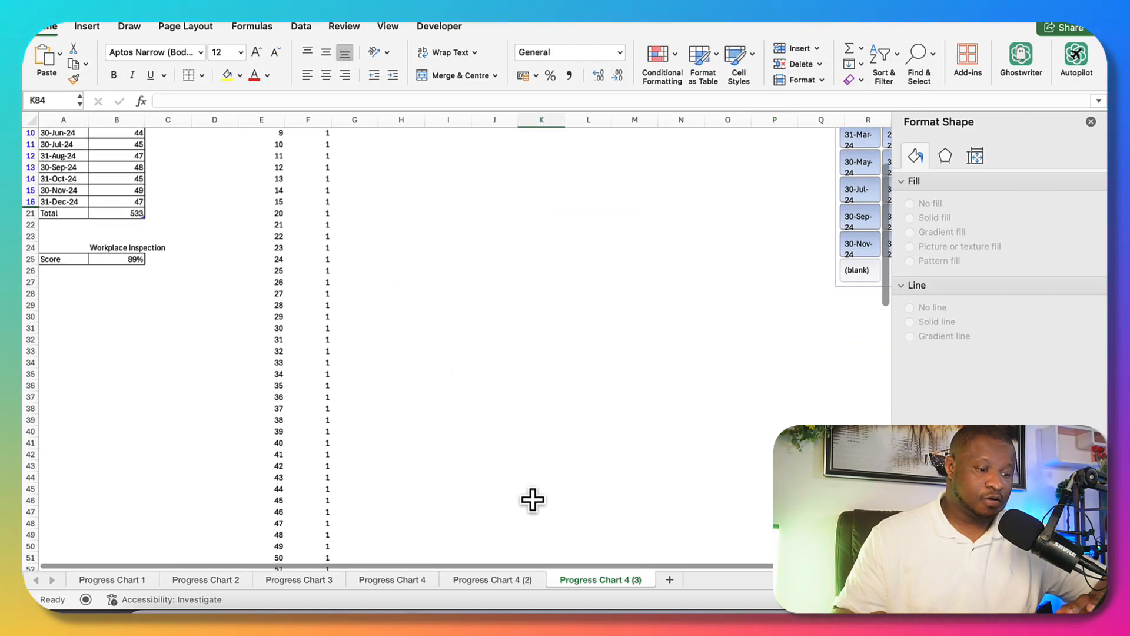
{"action": "scroll", "coordinate": [532, 500], "scroll_direction": "down", "scroll_amount": 8}
{"action": "scroll", "coordinate": [536, 346], "scroll_direction": "up", "scroll_amount": 5}
{"action": "left_click", "coordinate": [568, 429]}
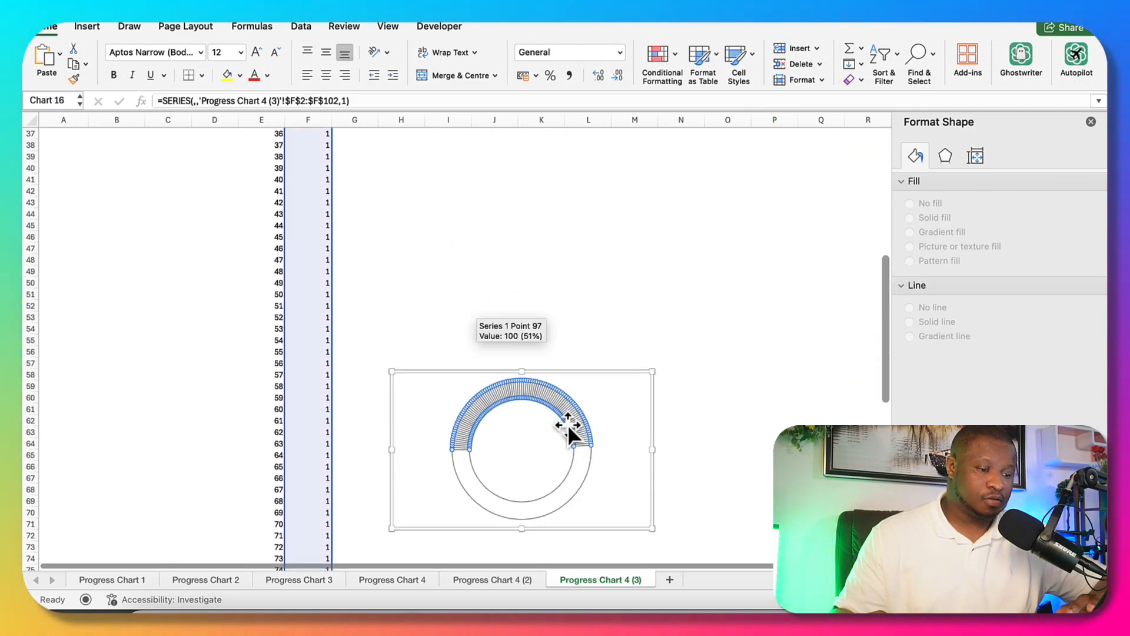
{"action": "left_click_drag", "start_coordinate": [567, 429], "coordinate": [567, 156]}
{"action": "scroll", "coordinate": [566, 171], "scroll_direction": "up", "scroll_amount": 6}
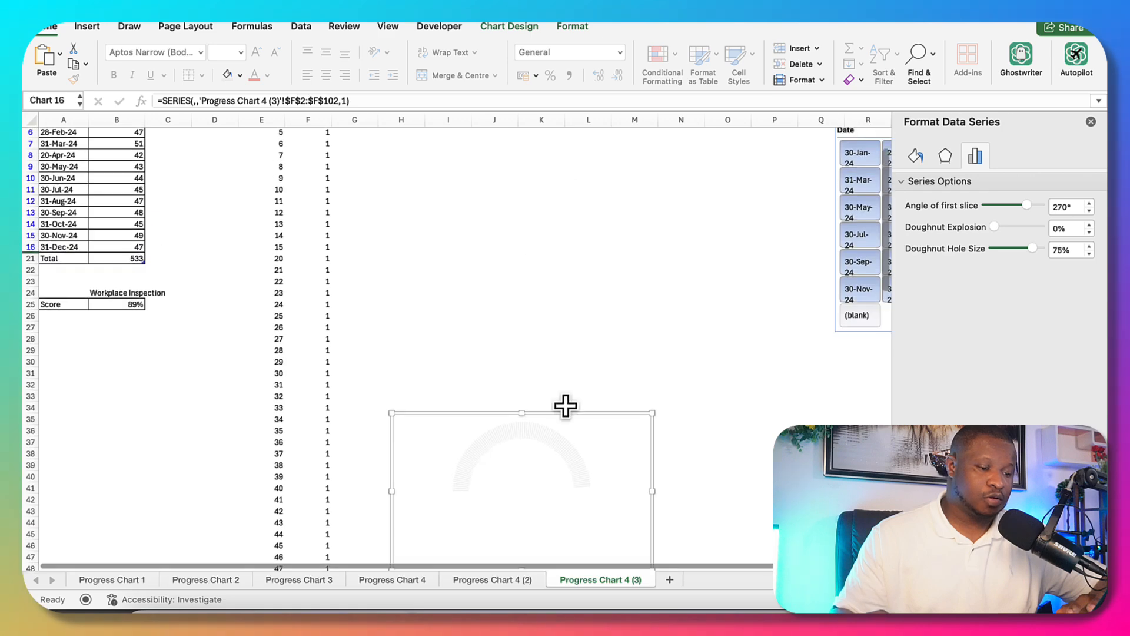
{"action": "left_click_drag", "start_coordinate": [565, 410], "coordinate": [630, 169]}
{"action": "left_click_drag", "start_coordinate": [717, 325], "coordinate": [823, 427]}
{"action": "left_click_drag", "start_coordinate": [688, 427], "coordinate": [699, 386]}
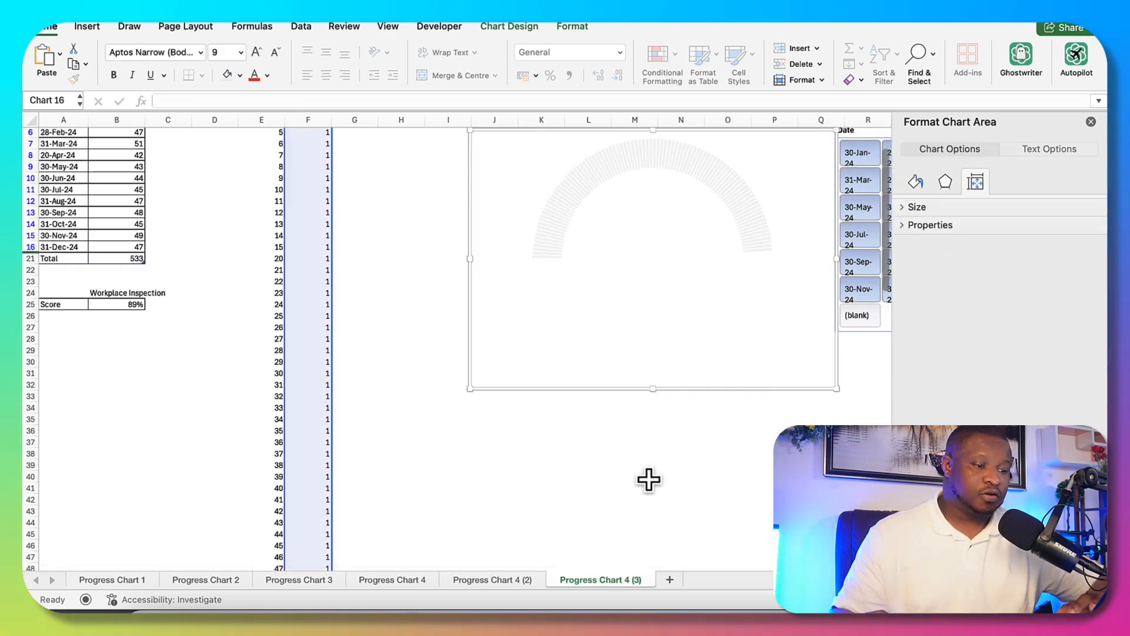
Step: Enter the heading "Colod" in cell G1, beside the Grey heading
{"action": "left_click", "coordinate": [649, 476]}
{"action": "scroll", "coordinate": [450, 247], "scroll_direction": "up", "scroll_amount": 3}
{"action": "left_click", "coordinate": [353, 135]}
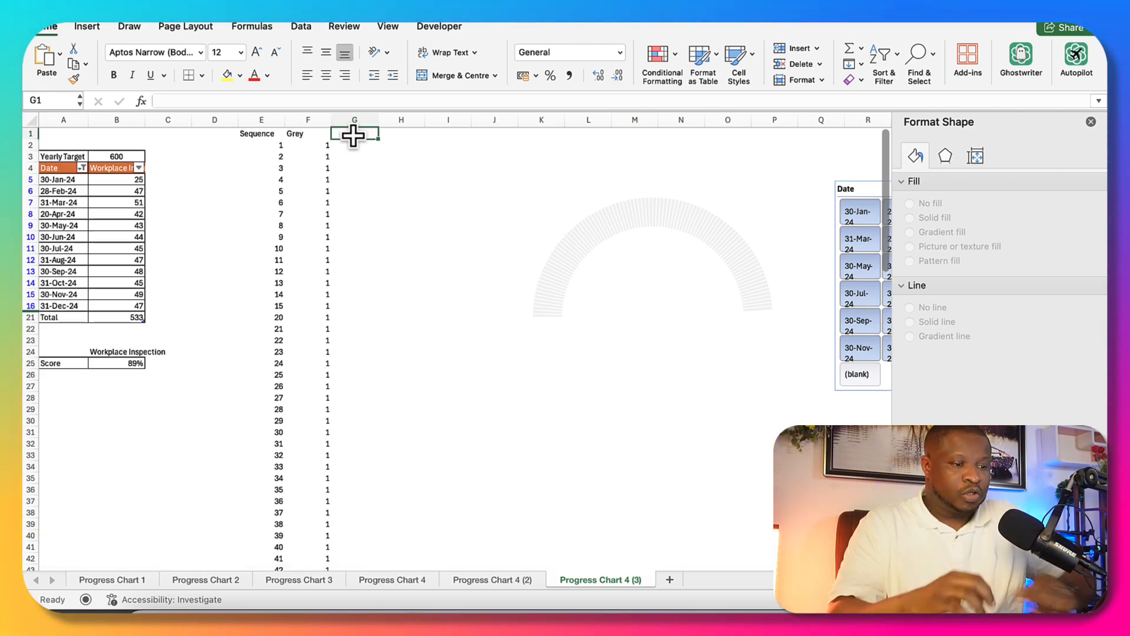
{"action": "type", "text": "c"}
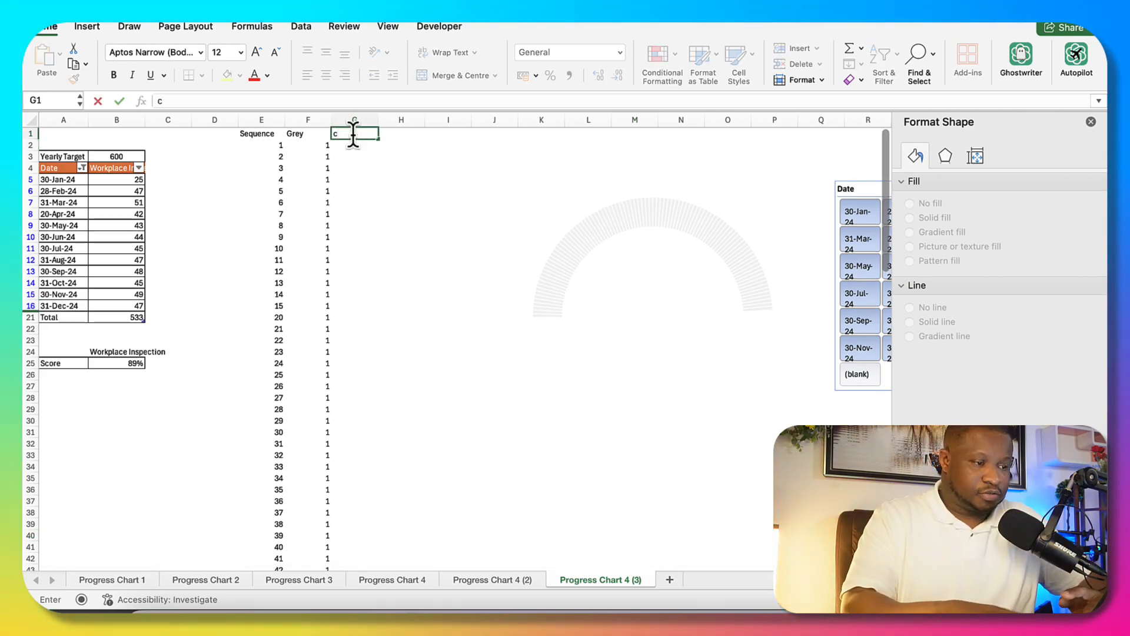
{"action": "type", "text": "olod"}
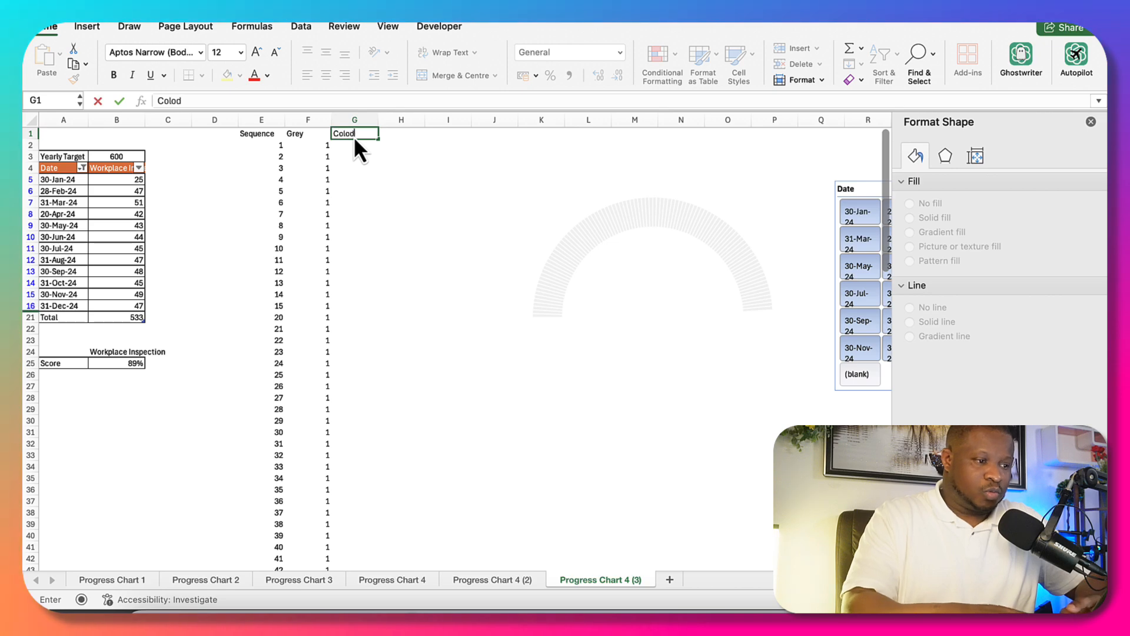
{"action": "key", "text": "Return"}
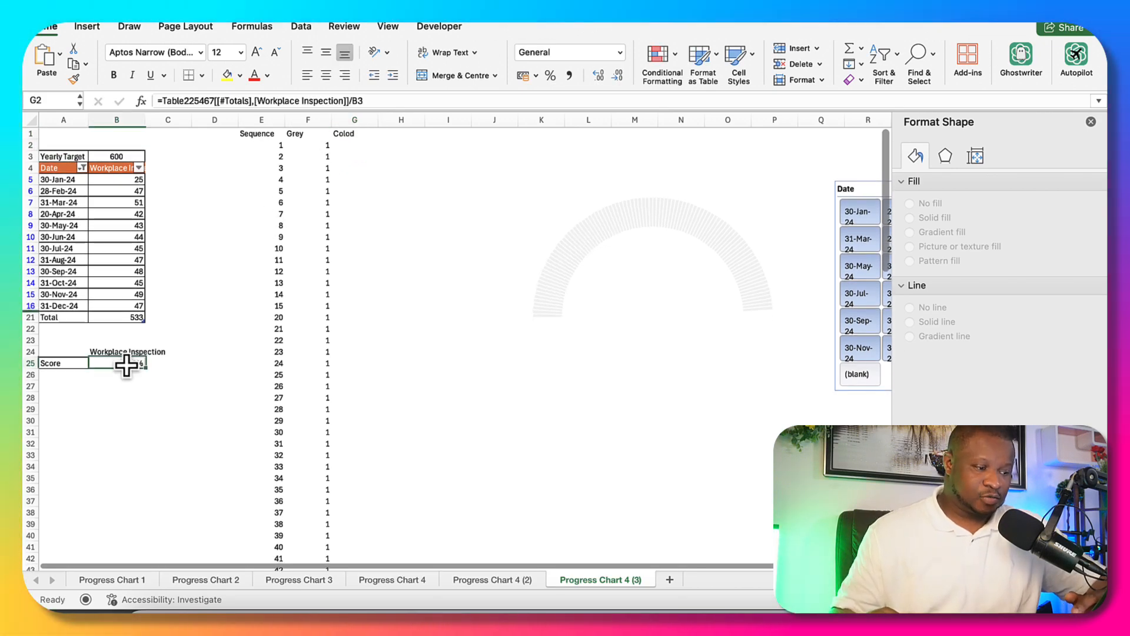
Step: Move the heading in G1 one column over to H1, leaving G1 free
{"action": "left_click", "coordinate": [127, 365]}
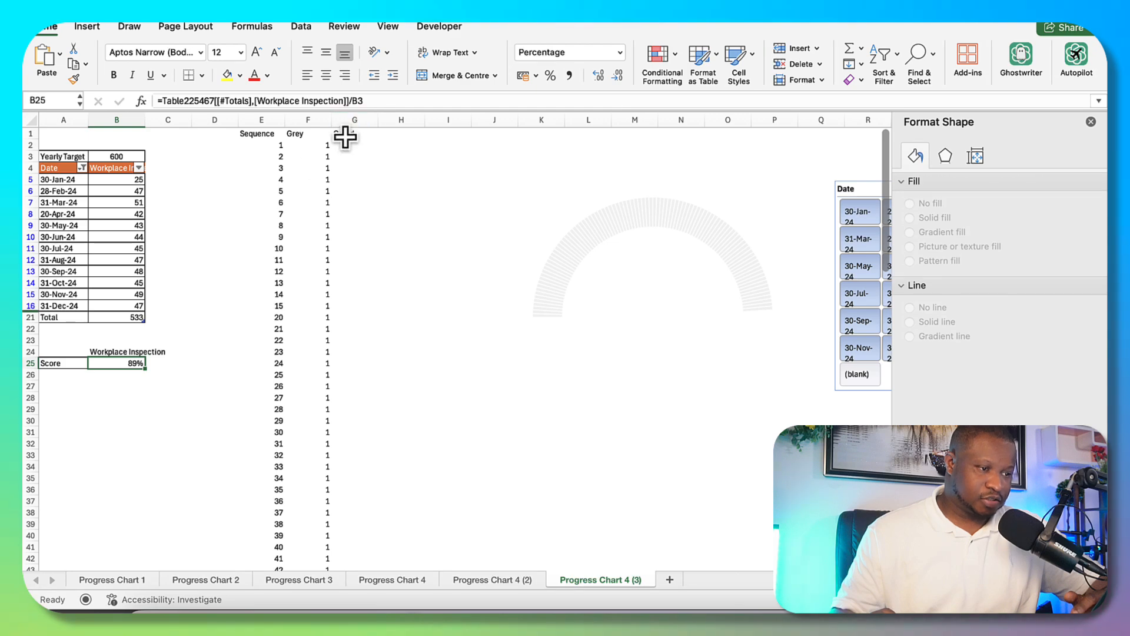
{"action": "left_click", "coordinate": [347, 137]}
{"action": "left_click_drag", "start_coordinate": [355, 140], "coordinate": [403, 140]}
Step: Label cell G1 as "Helper" and change the heading in H1 to "Color"
{"action": "left_click", "coordinate": [356, 131]}
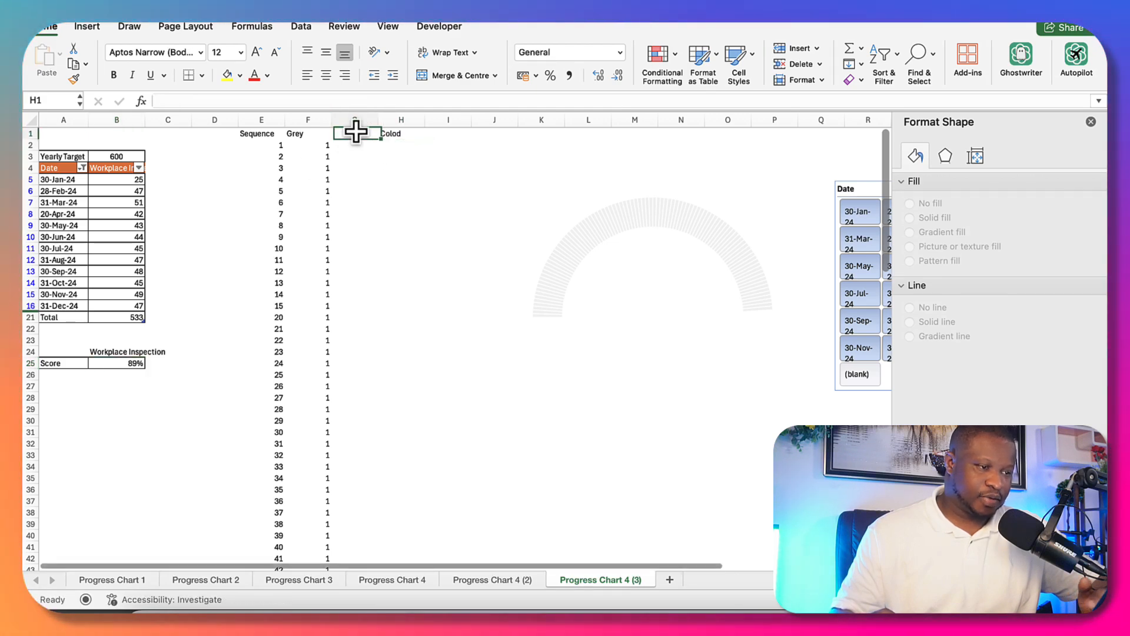
{"action": "type", "text": "Heler"}
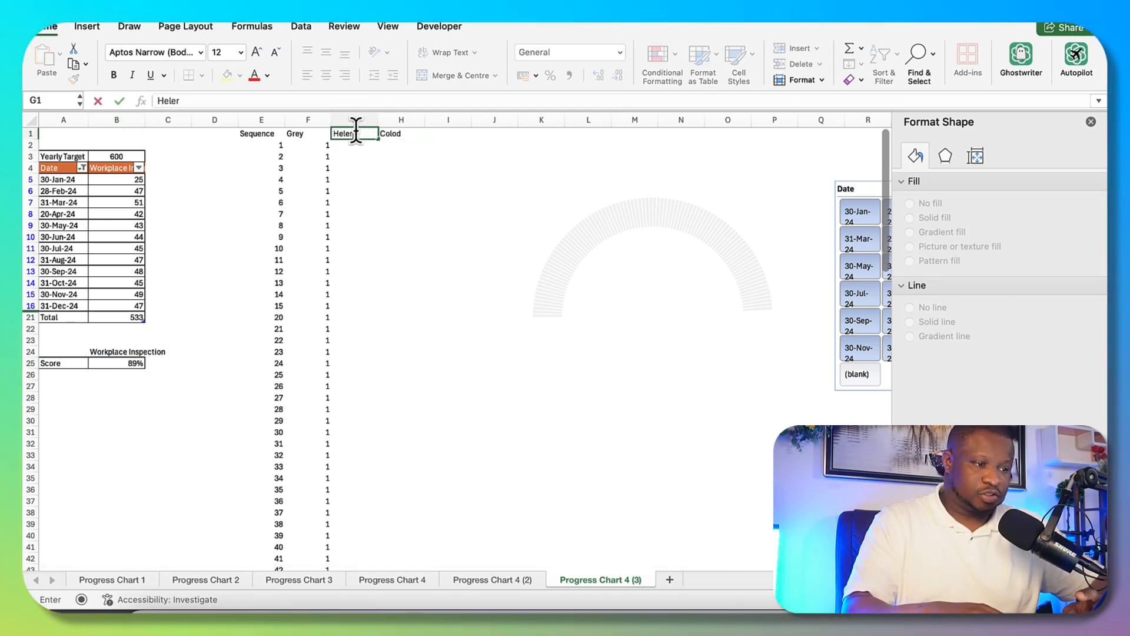
{"action": "key", "text": "Return"}
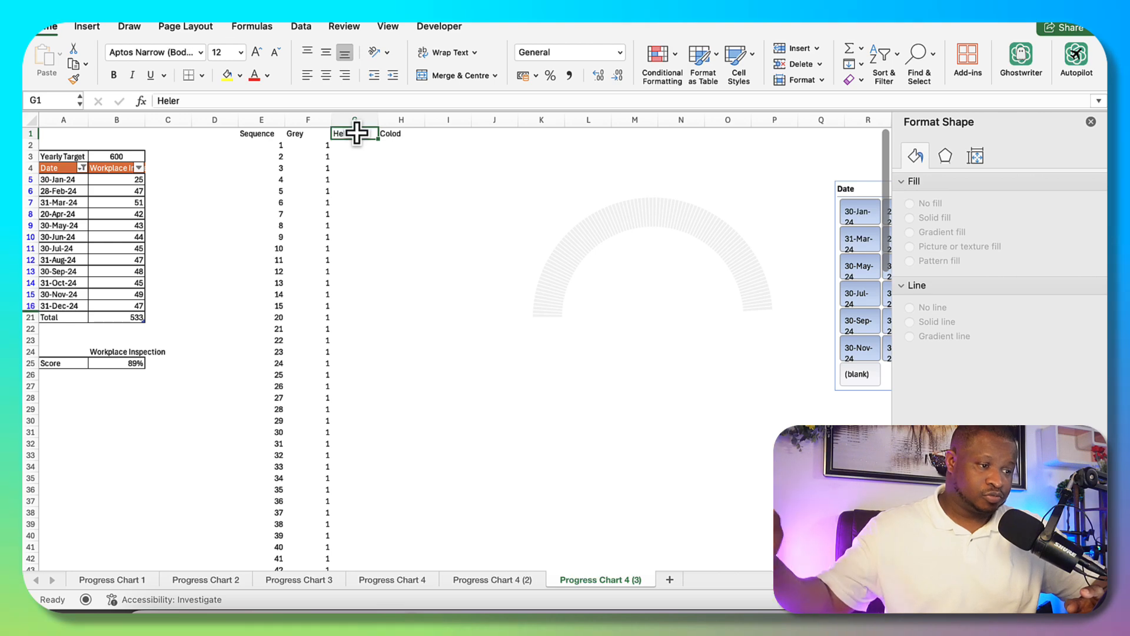
{"action": "left_click", "coordinate": [357, 130]}
{"action": "type", "text": "Helpe"}
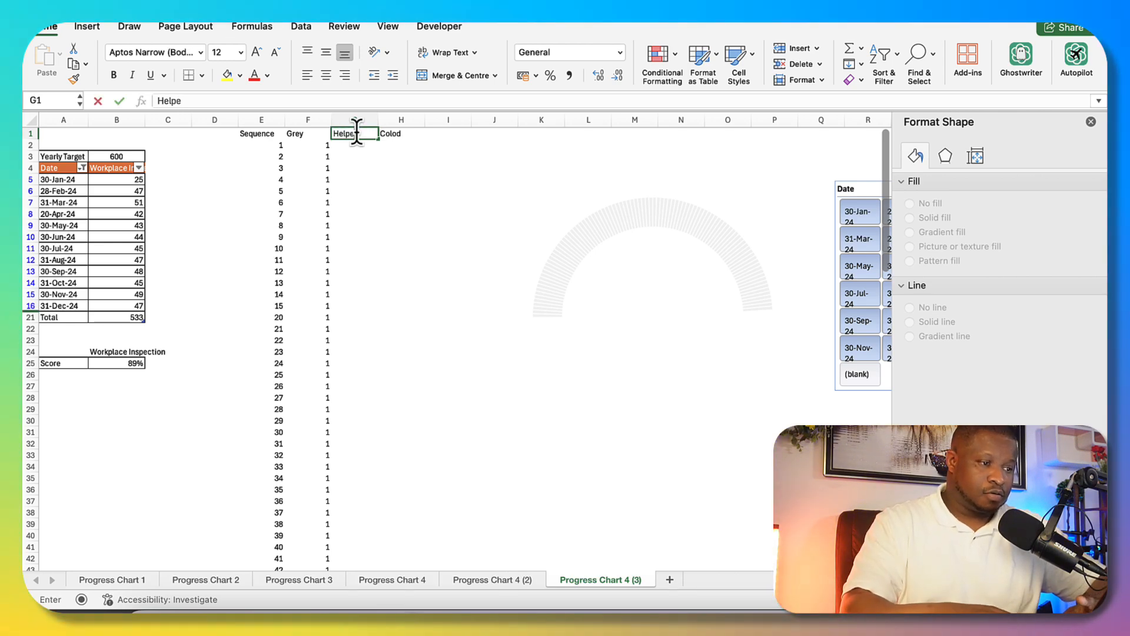
{"action": "type", "text": "r"}
{"action": "key", "text": "Return"}
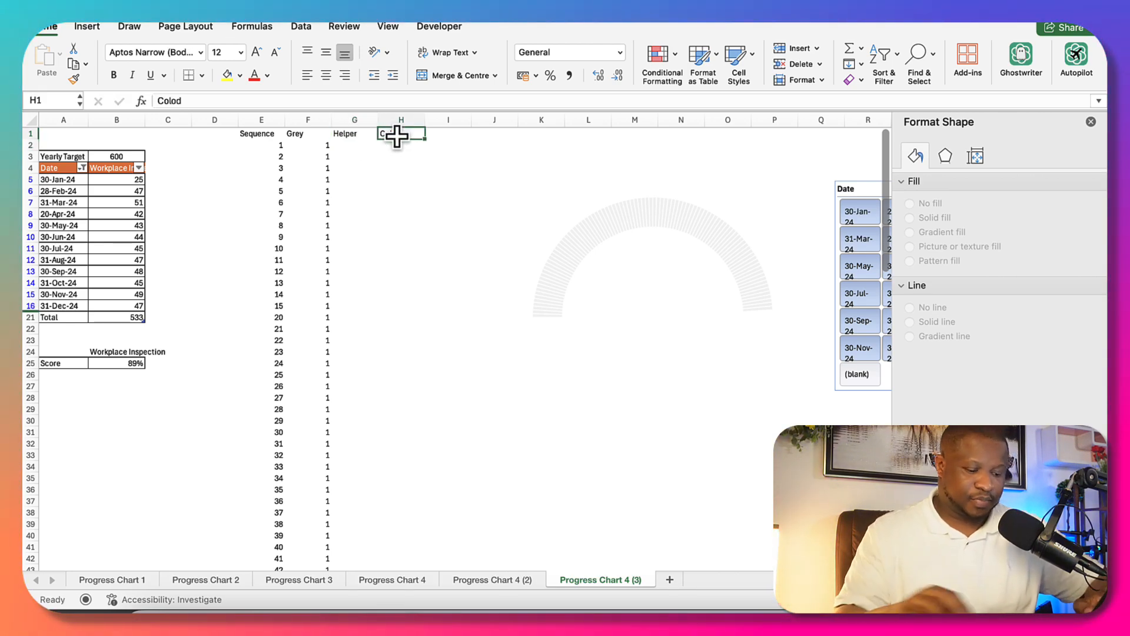
{"action": "type", "text": "Color"}
{"action": "key", "text": "Return"}
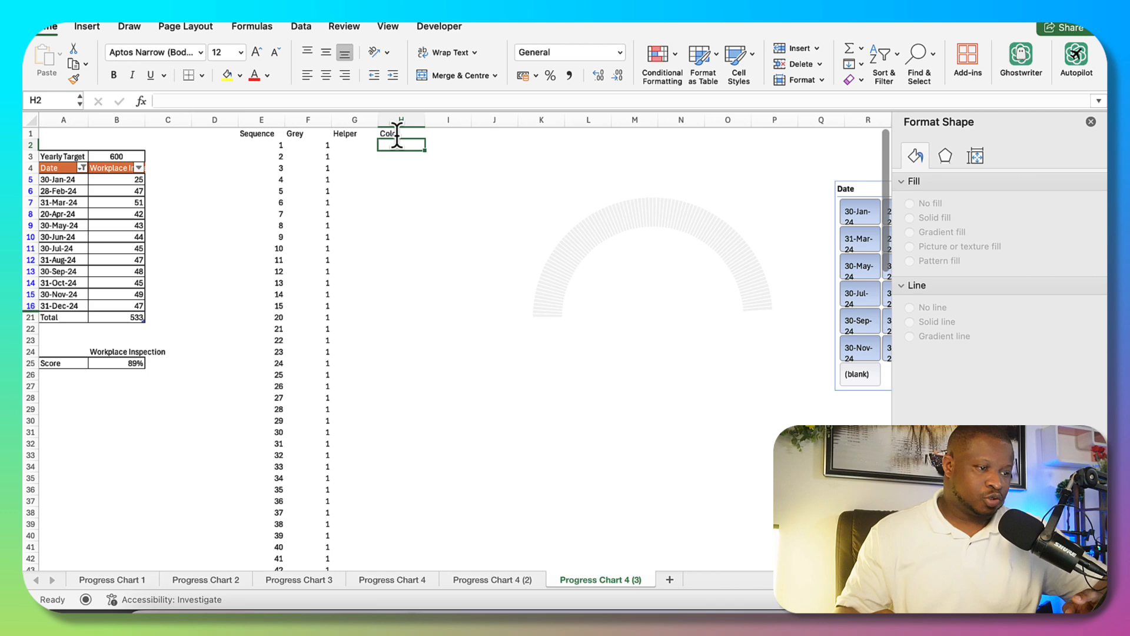
Step: Enter the formula =$B$25*100 in G2, multiplying the absolutely referenced Workplace Inspection score by 100
{"action": "left_click", "coordinate": [347, 151]}
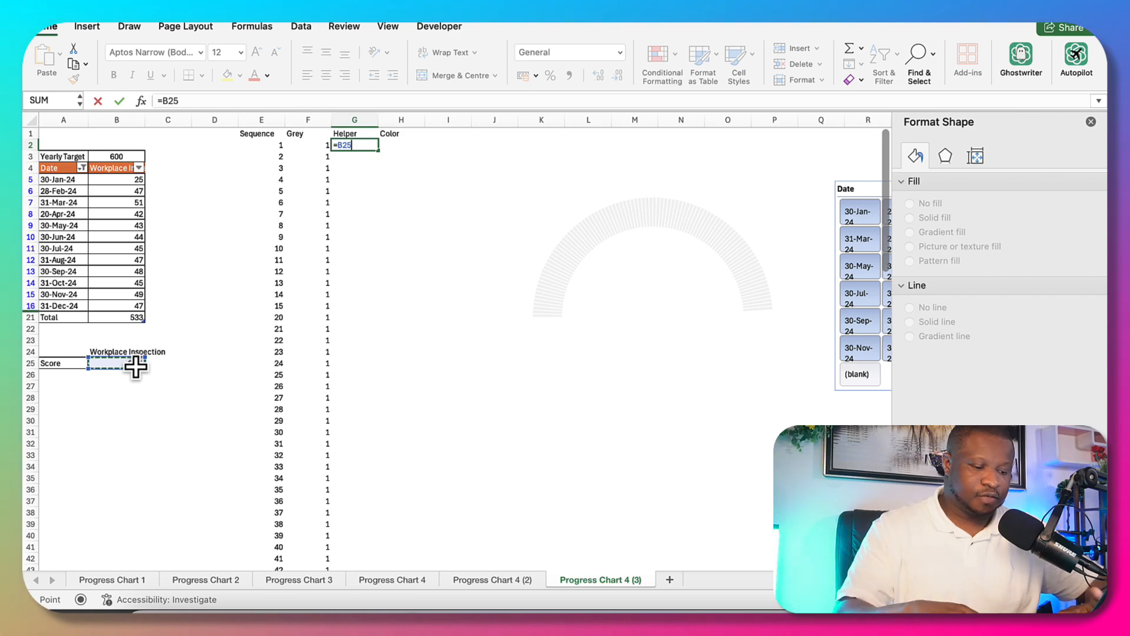
{"action": "type", "text": "*"}
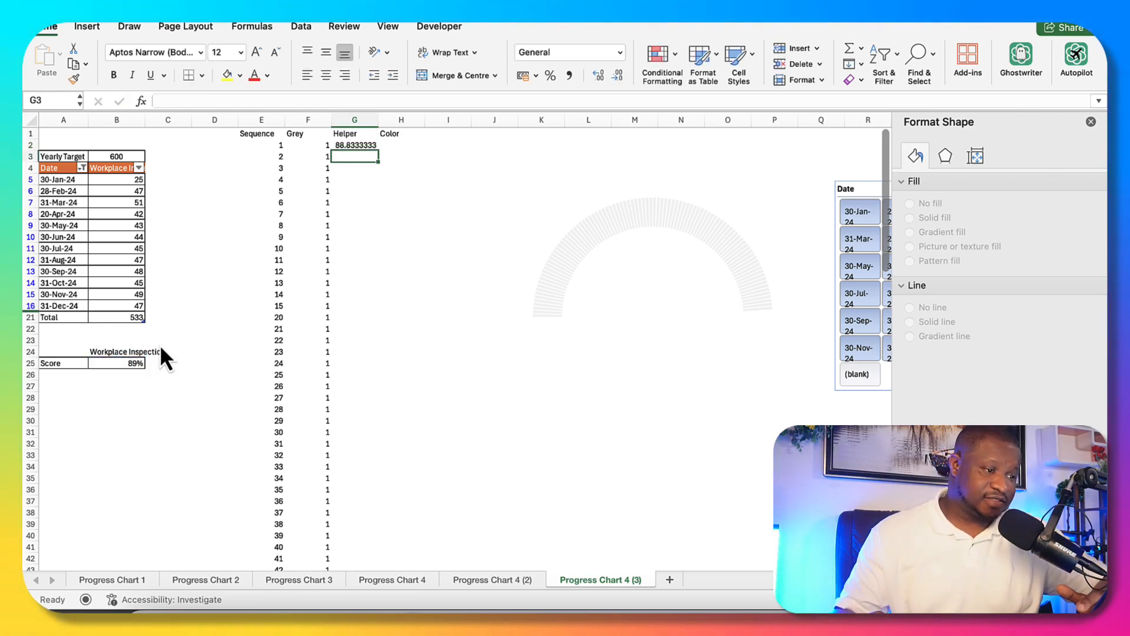
{"action": "left_click", "coordinate": [347, 145]}
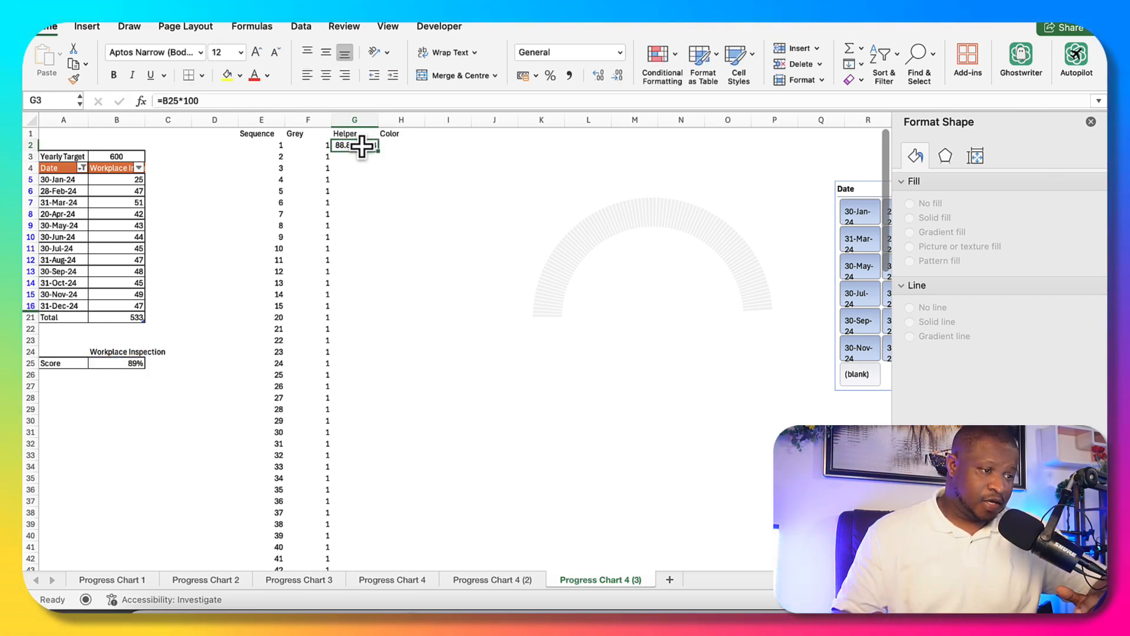
{"action": "left_click", "coordinate": [172, 101]}
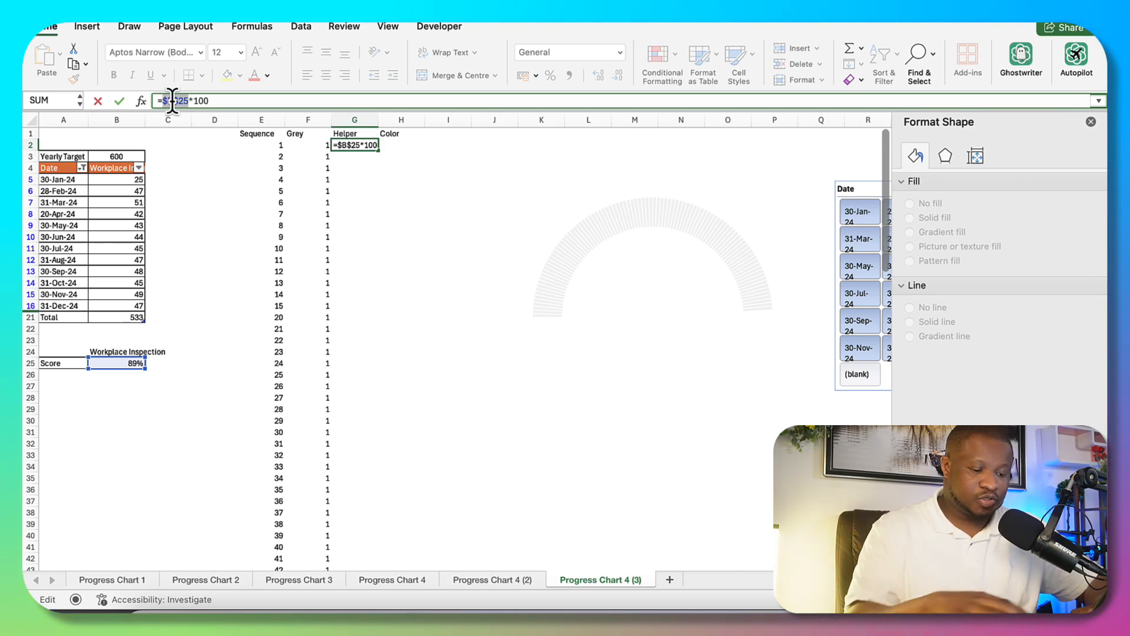
{"action": "left_click_drag", "start_coordinate": [161, 100], "coordinate": [188, 100]}
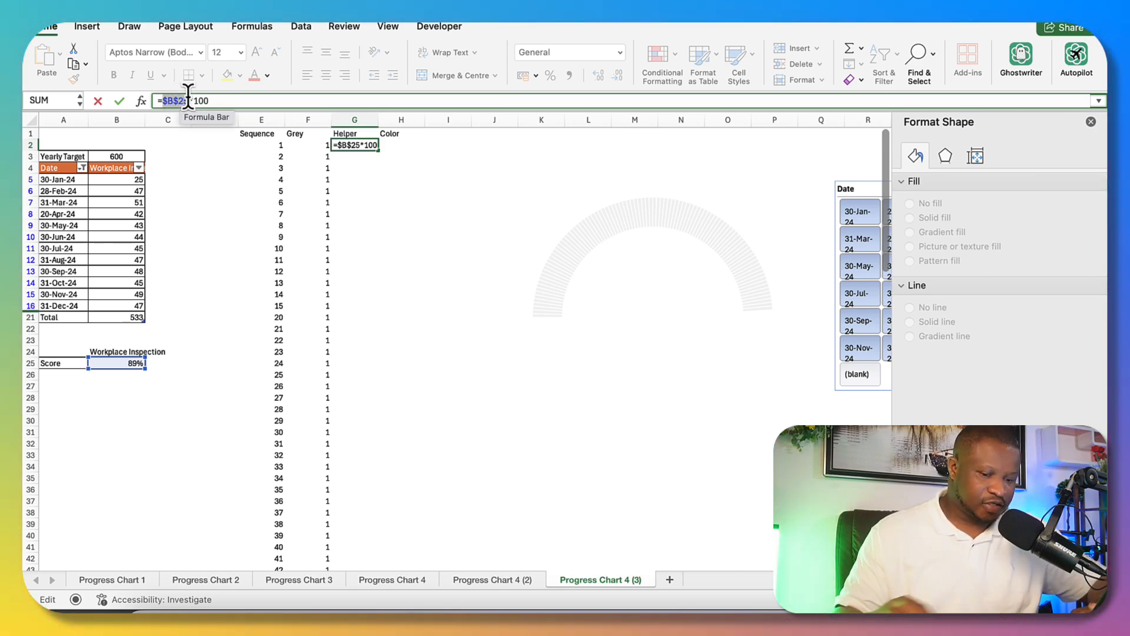
{"action": "key", "text": "Return"}
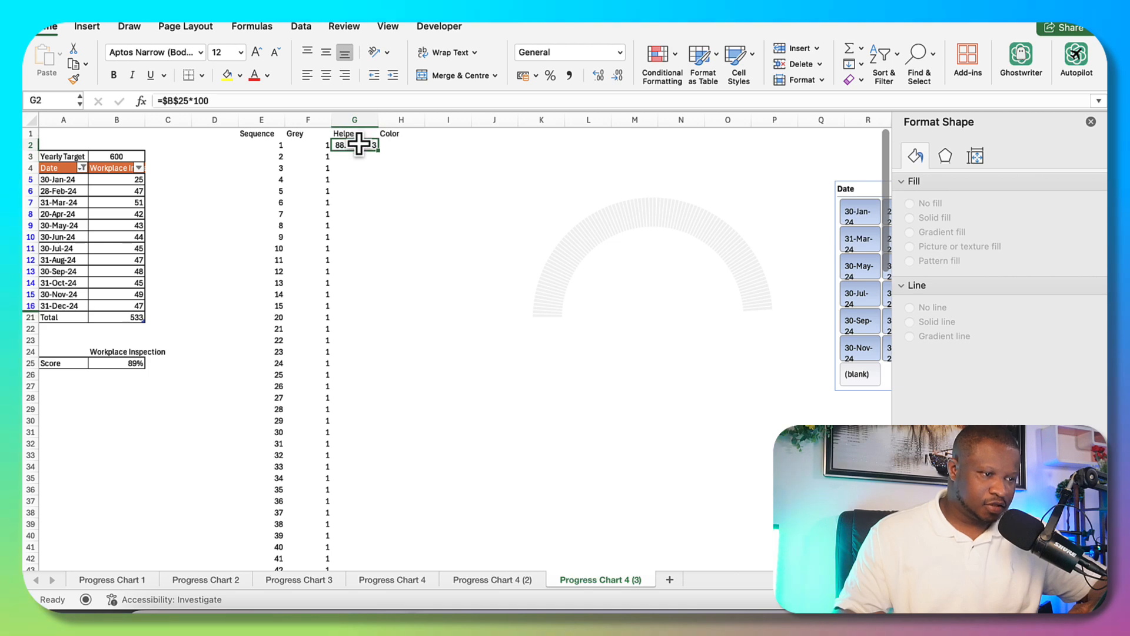
Step: Fill the Helper formula from G2 down to G101 and check the copied formula's reference in G7
{"action": "left_click_drag", "start_coordinate": [381, 192], "coordinate": [386, 552]}
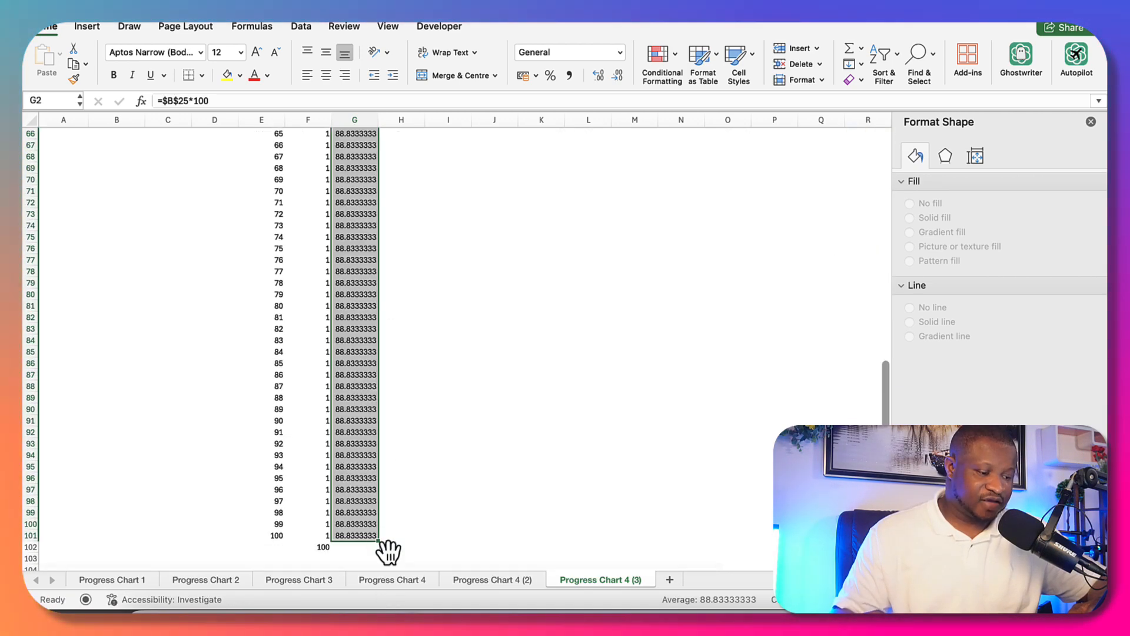
{"action": "scroll", "coordinate": [379, 538], "scroll_direction": "up", "scroll_amount": 15}
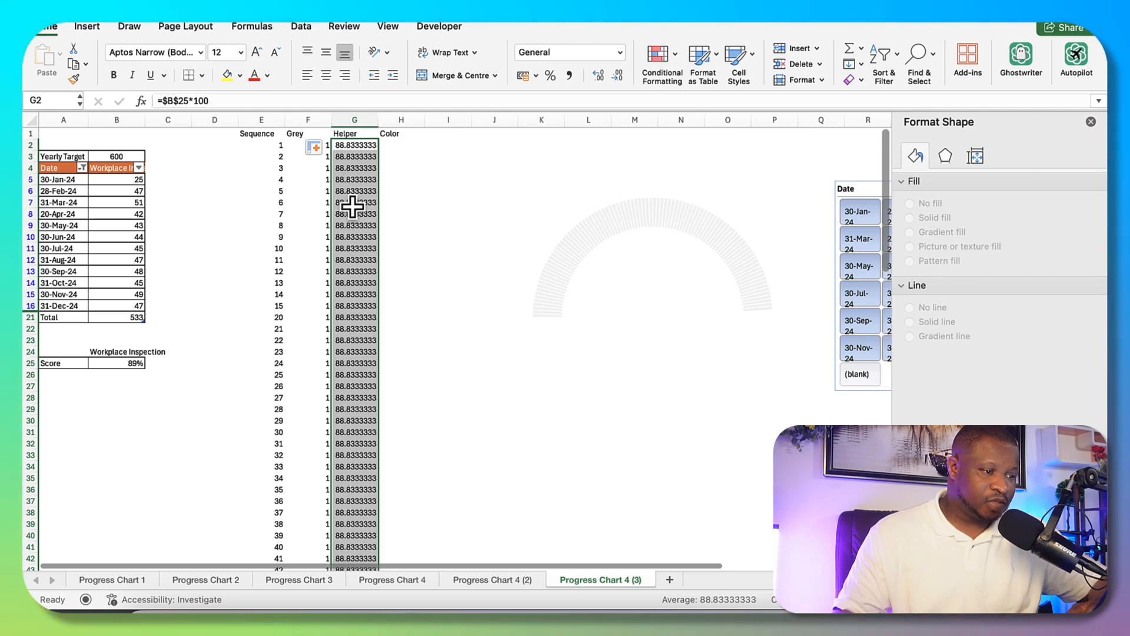
{"action": "double_click", "coordinate": [353, 207]}
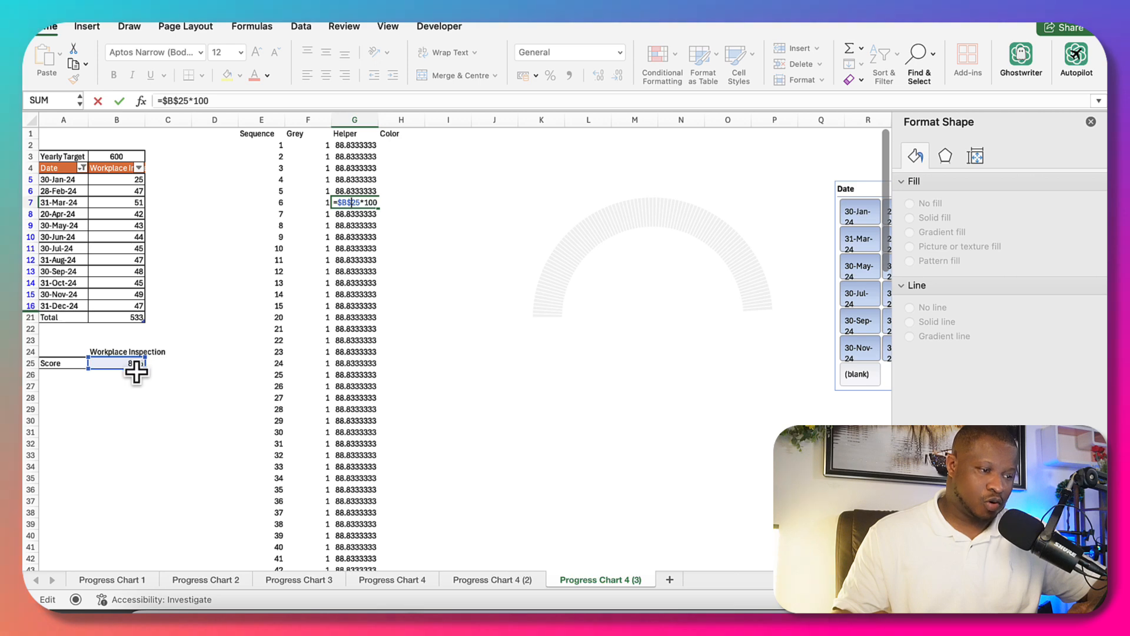
{"action": "key", "text": "Return"}
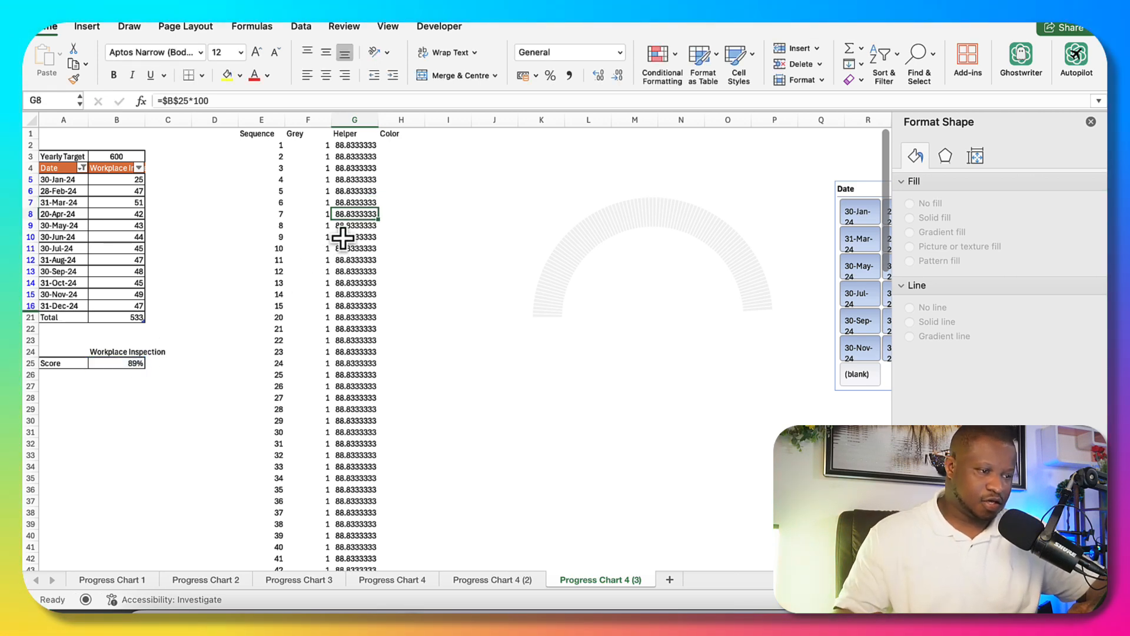
{"action": "left_click", "coordinate": [403, 141]}
{"action": "type", "text": "="}
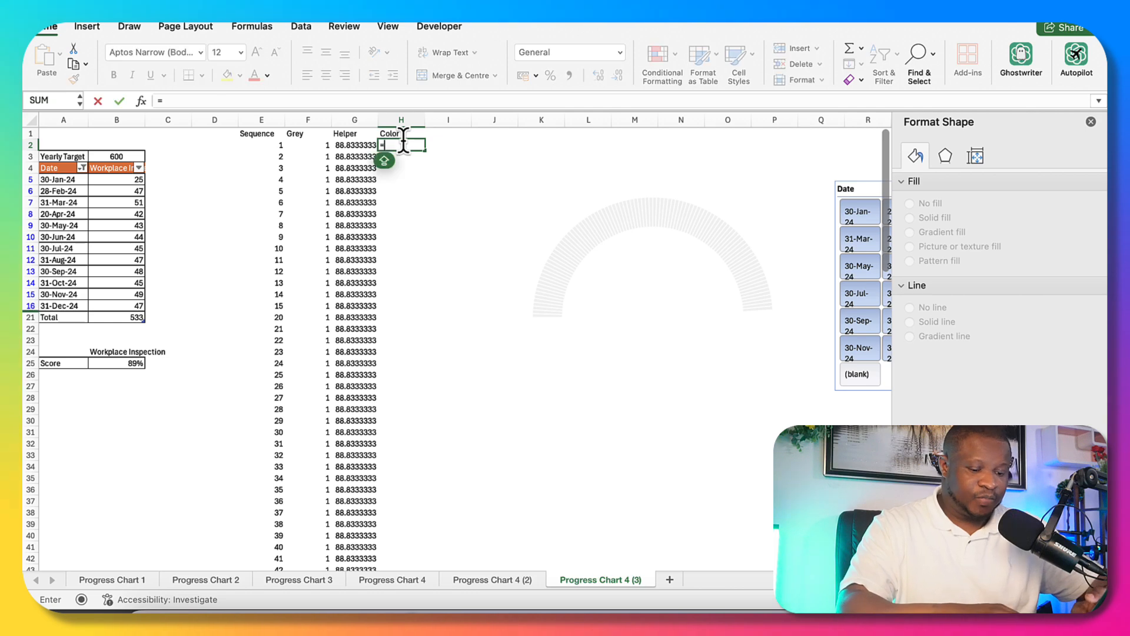
{"action": "type", "text": "IF"}
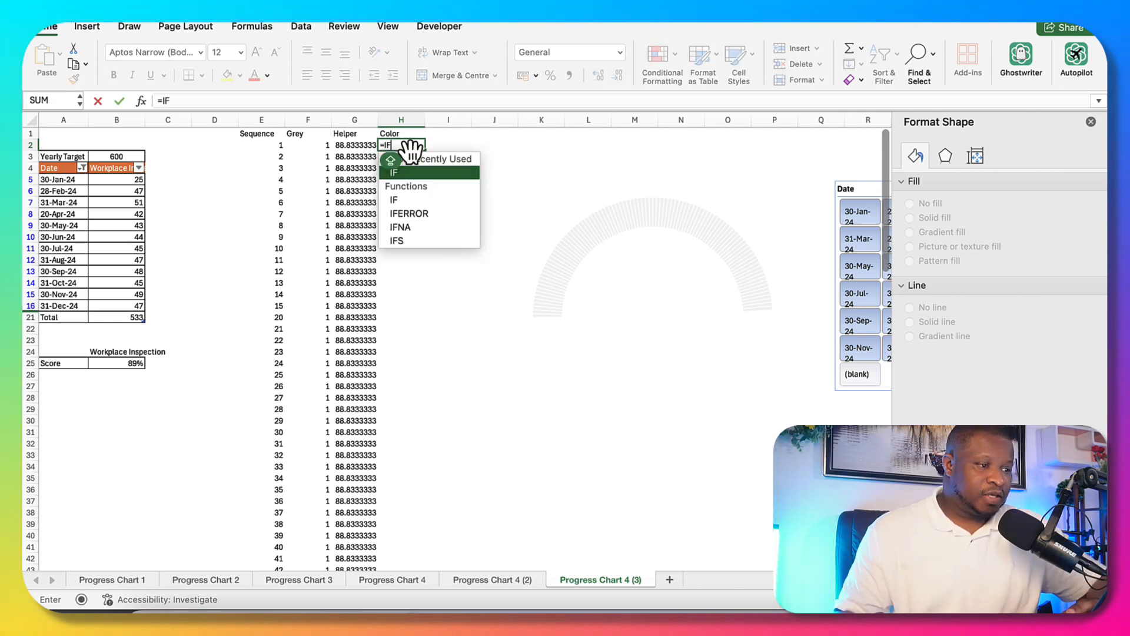
{"action": "left_click", "coordinate": [281, 146]}
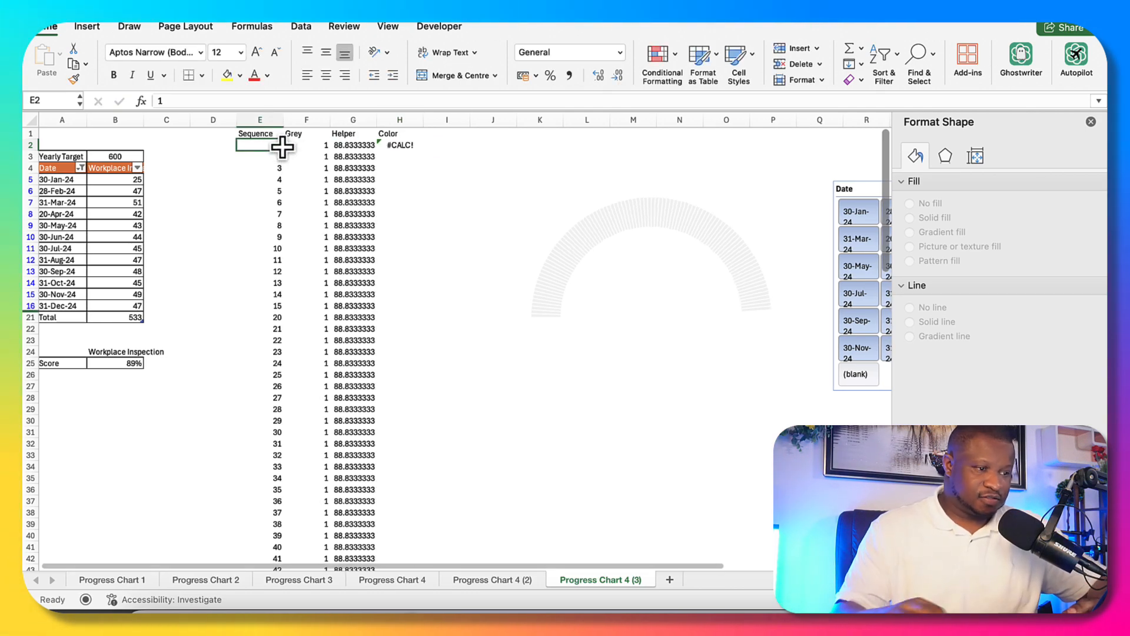
Step: Enter the formula =IF(E2<=G2,1,0) in H2 to compare the first Sequence number with its Helper value
{"action": "left_click", "coordinate": [400, 144]}
{"action": "type", "text": "="}
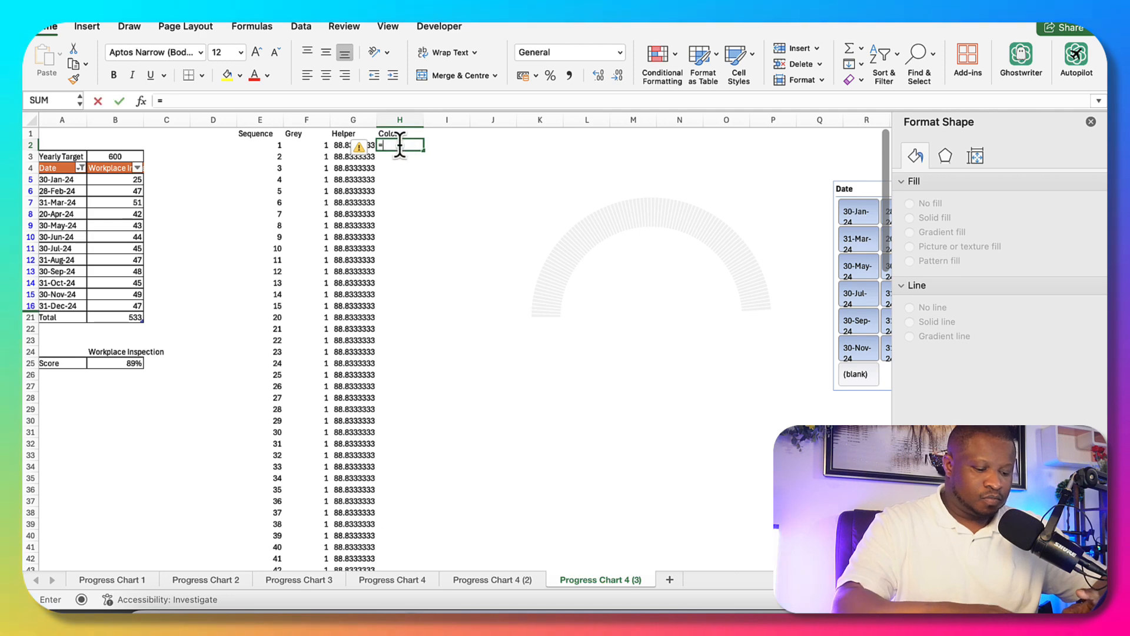
{"action": "type", "text": "IF(E2"}
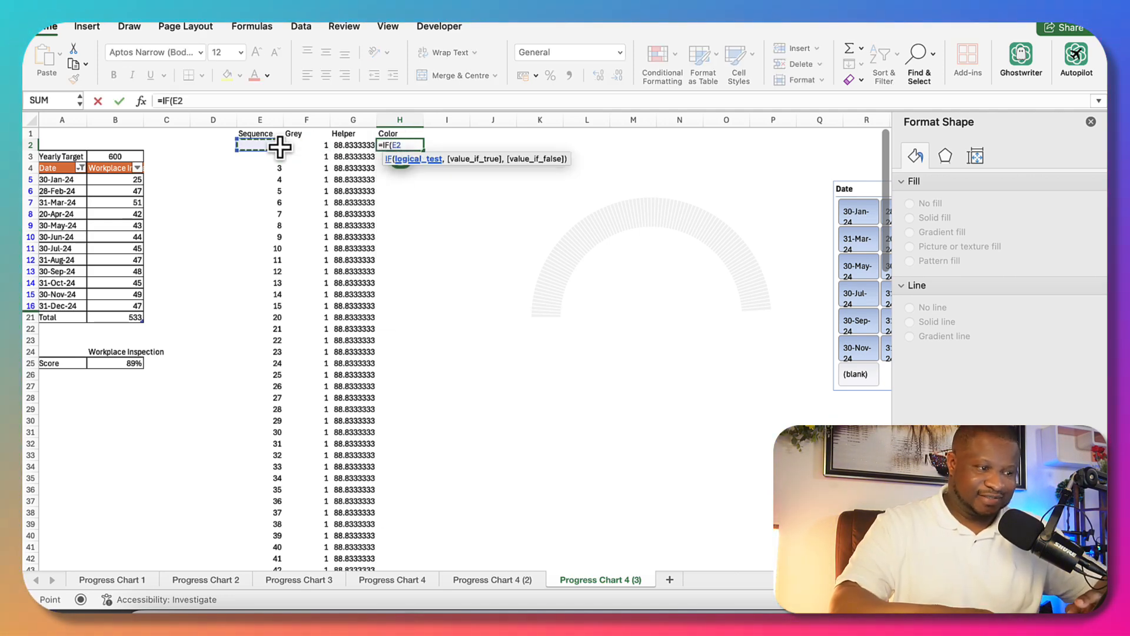
{"action": "type", "text": "<=G2"}
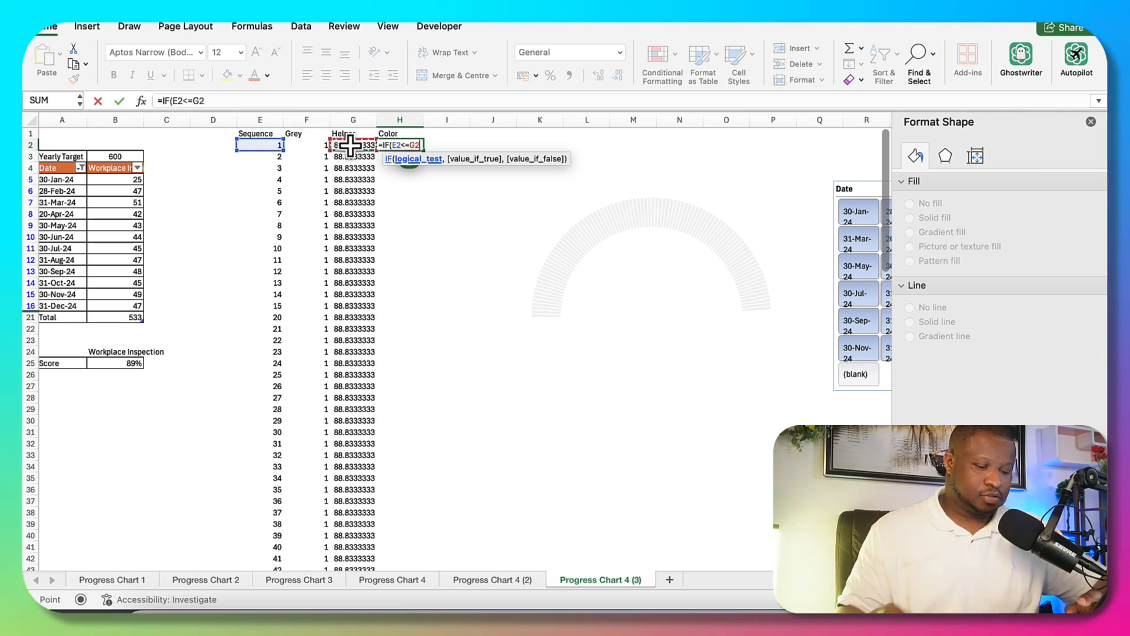
{"action": "type", "text": ",1,0)"}
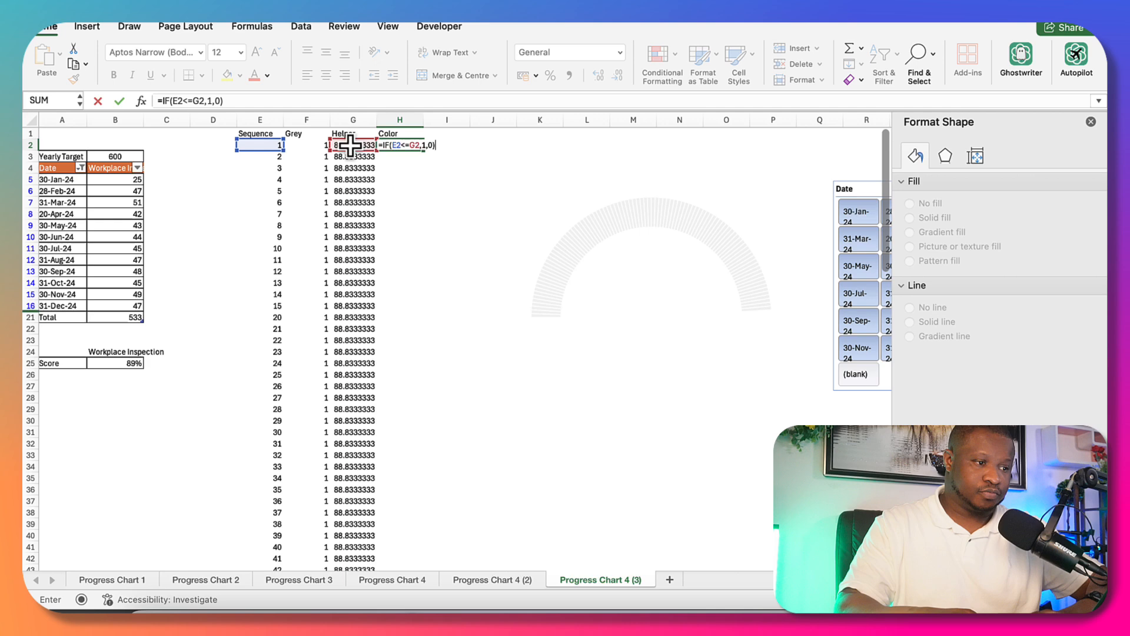
{"action": "key", "text": "Return"}
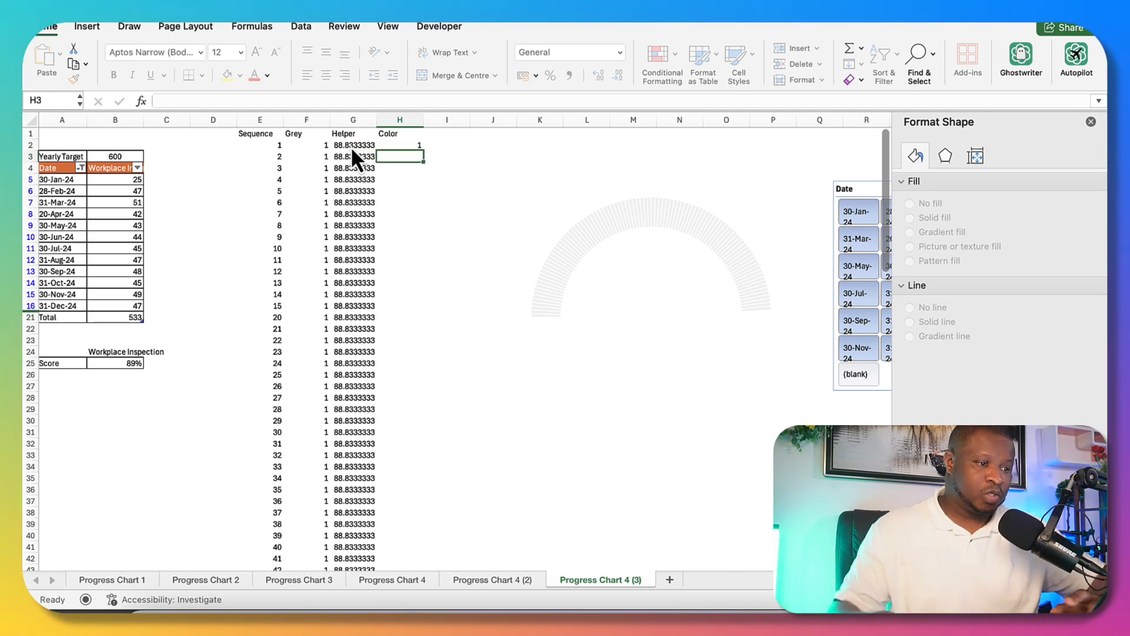
Step: Fill the Color formula from H2 down to H101 and check its results against the Sequence numbers through the last row
{"action": "left_click", "coordinate": [419, 147]}
{"action": "left_click_drag", "start_coordinate": [422, 152], "coordinate": [460, 540]}
{"action": "scroll", "coordinate": [460, 540], "scroll_direction": "up", "scroll_amount": 15}
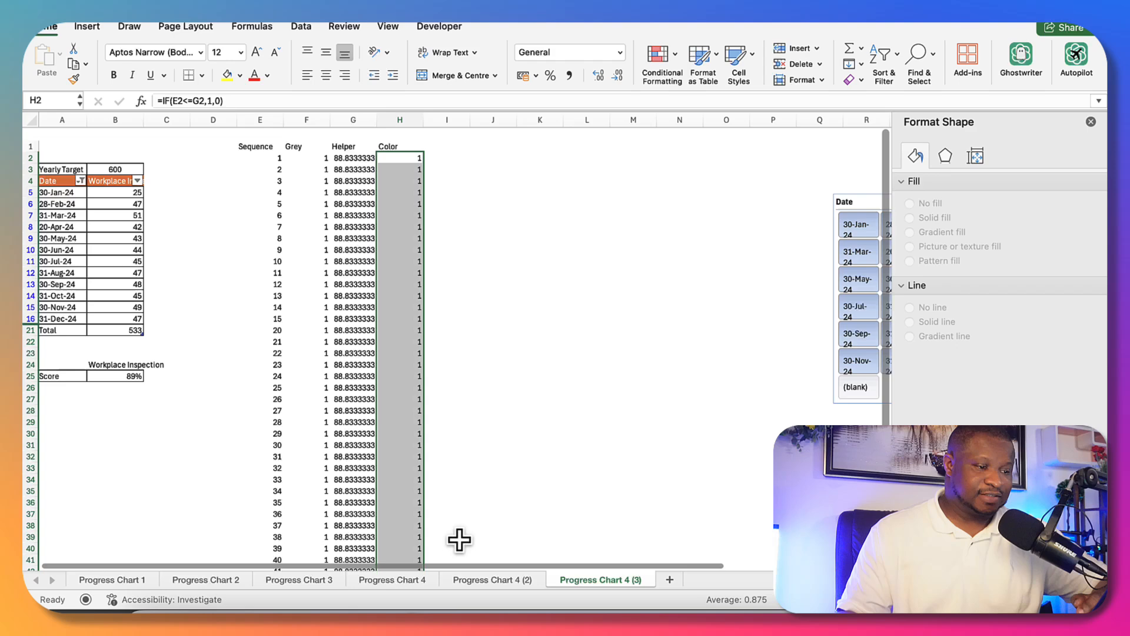
{"action": "left_click", "coordinate": [530, 479]}
{"action": "left_click", "coordinate": [421, 145]}
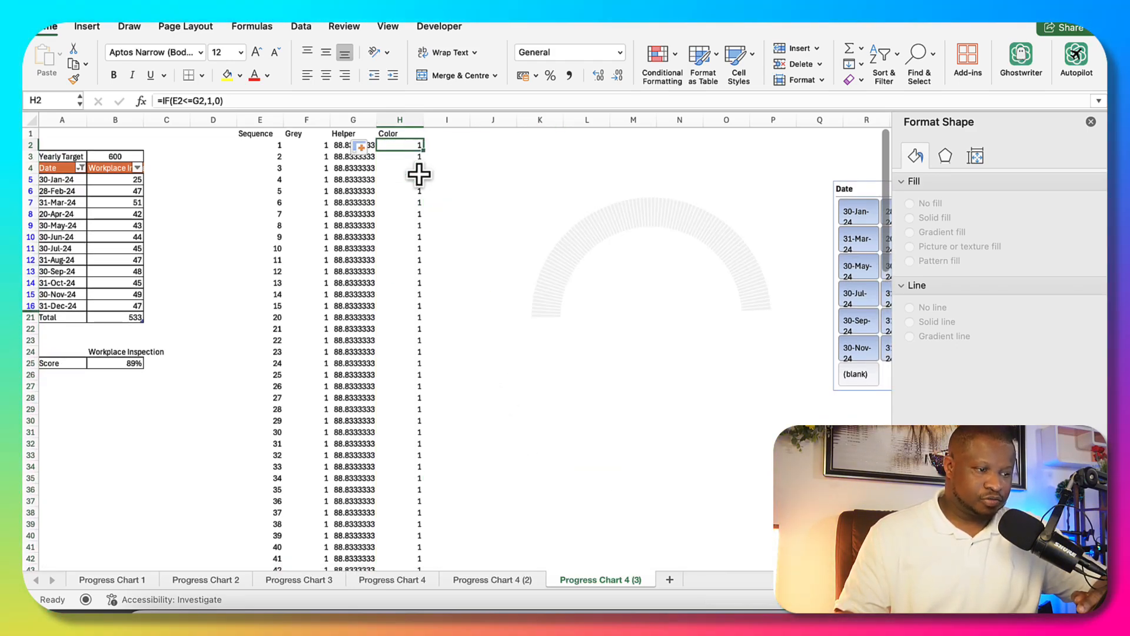
{"action": "scroll", "coordinate": [407, 290], "scroll_direction": "down", "scroll_amount": 15}
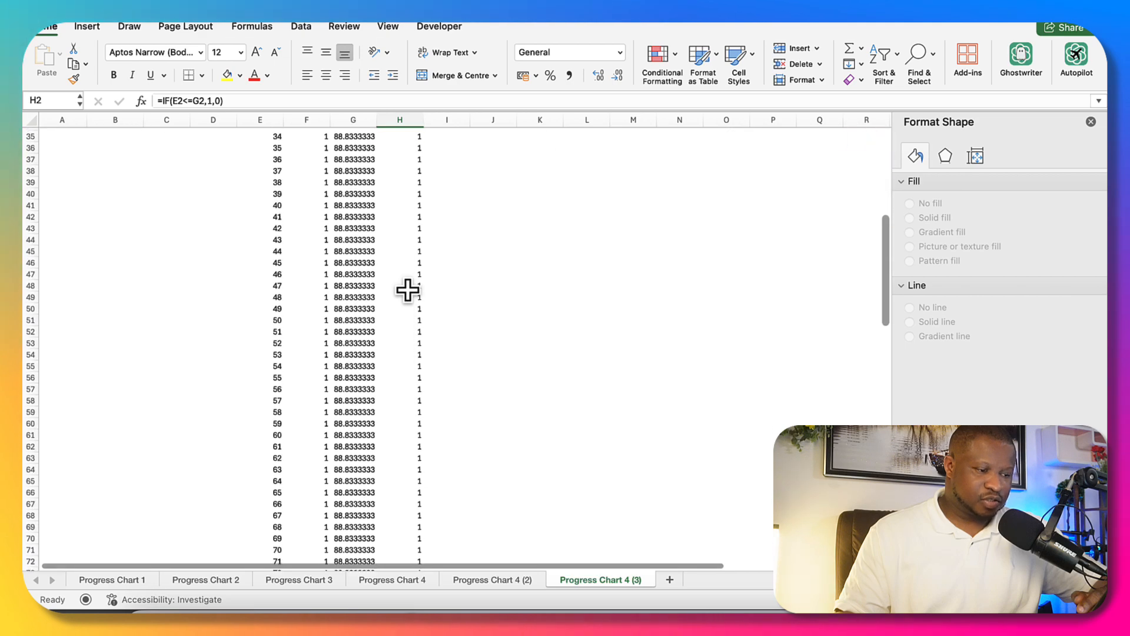
{"action": "scroll", "coordinate": [407, 290], "scroll_direction": "down", "scroll_amount": 1}
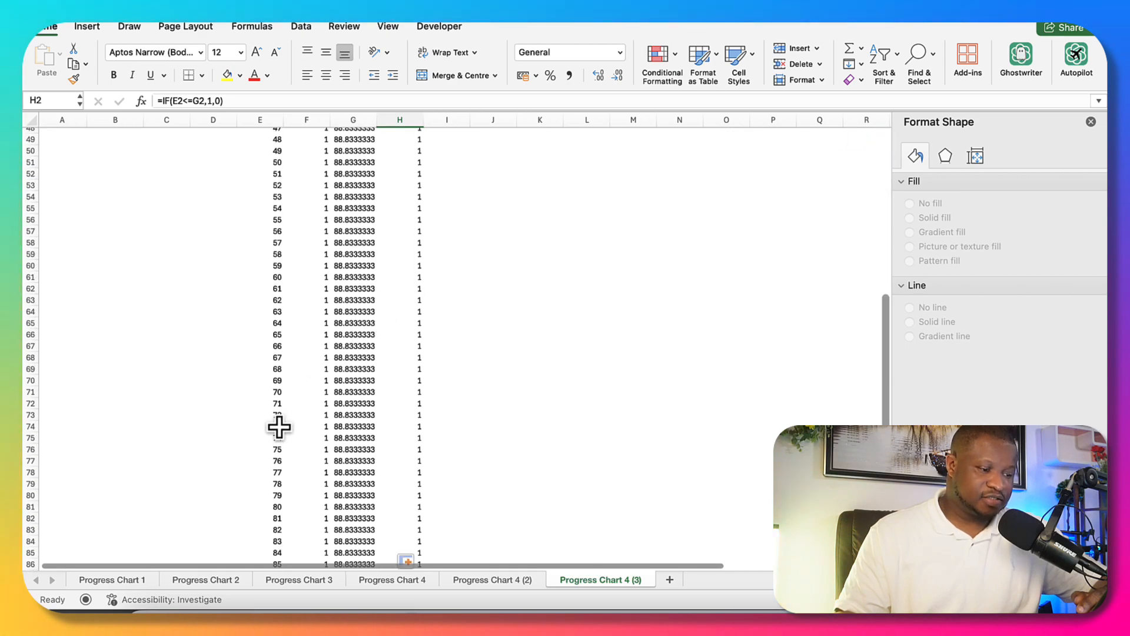
{"action": "scroll", "coordinate": [279, 427], "scroll_direction": "down", "scroll_amount": 3}
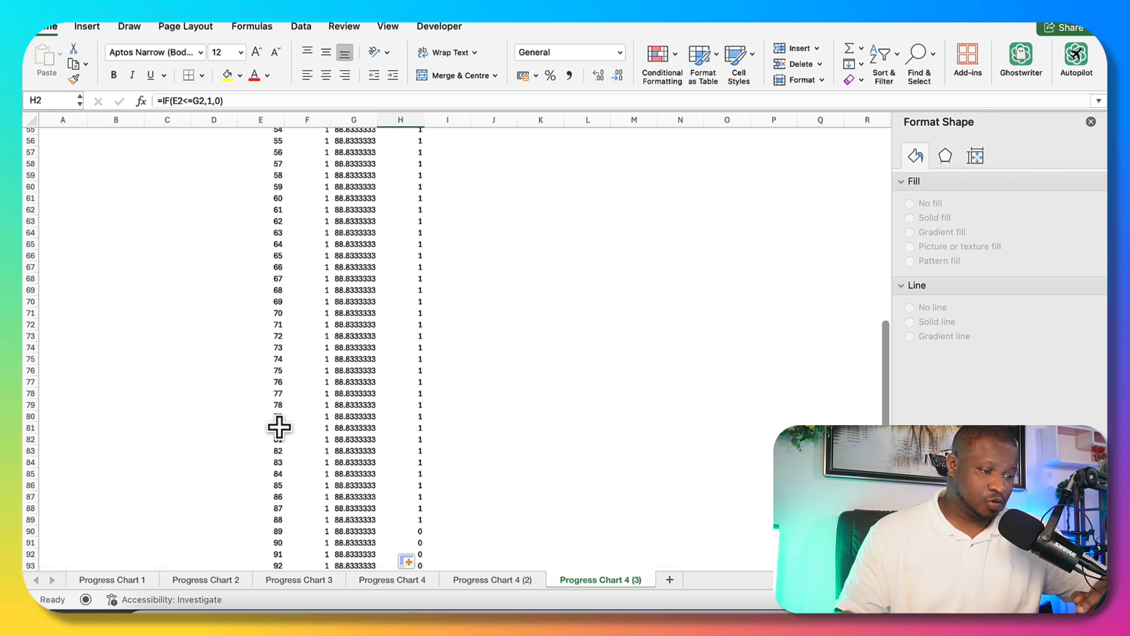
{"action": "scroll", "coordinate": [279, 427], "scroll_direction": "down", "scroll_amount": 3}
{"action": "scroll", "coordinate": [279, 427], "scroll_direction": "down", "scroll_amount": 2}
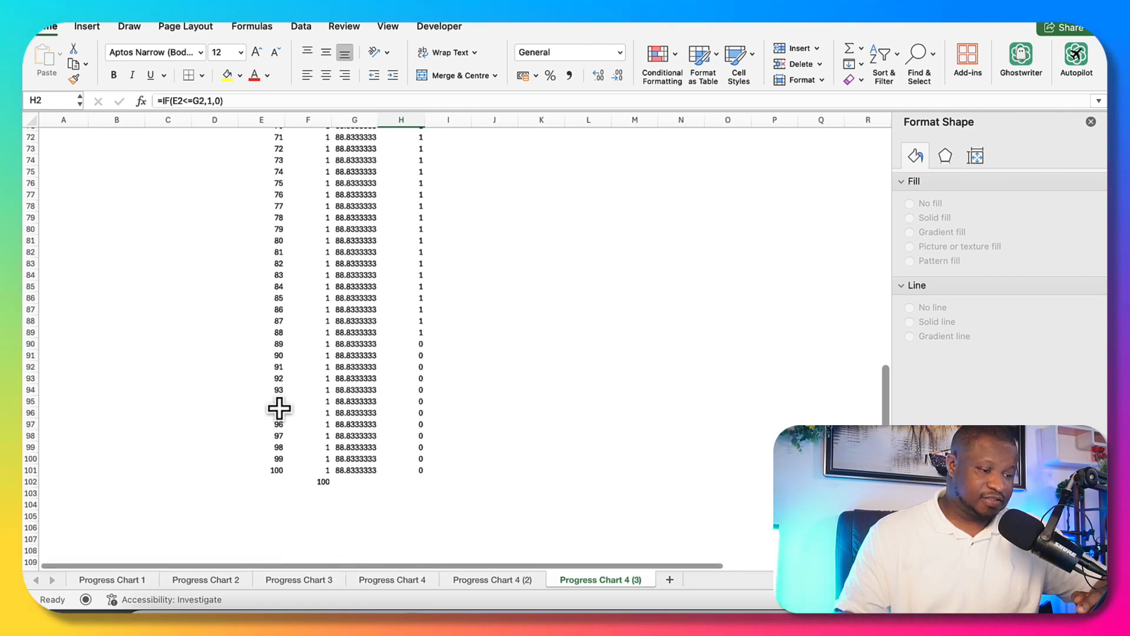
{"action": "left_click", "coordinate": [278, 346]}
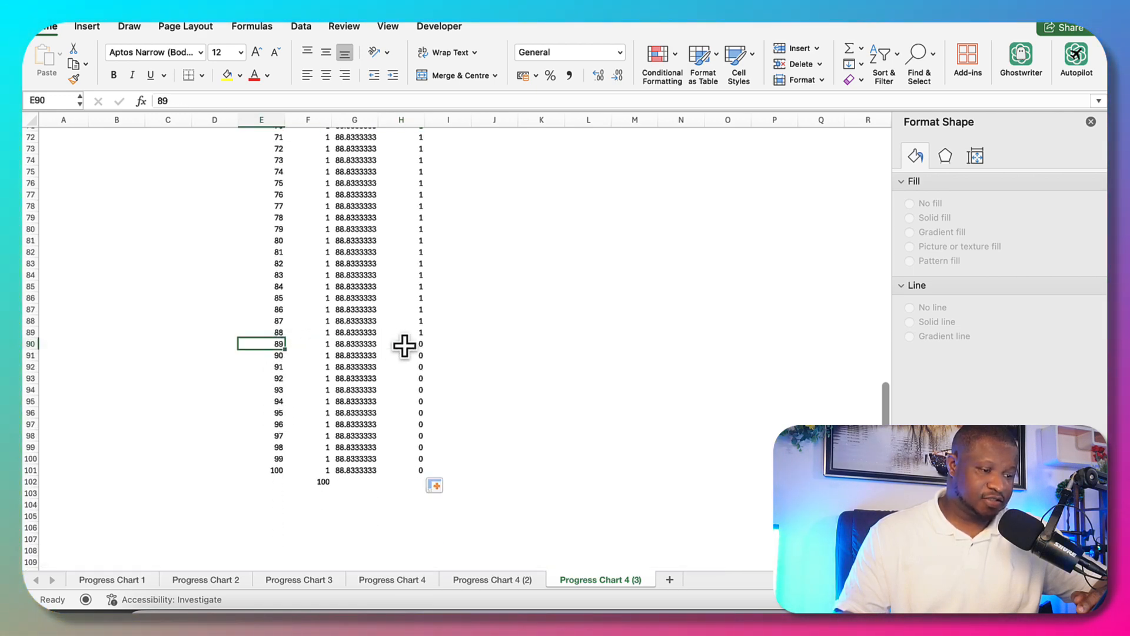
{"action": "left_click", "coordinate": [419, 483]}
{"action": "scroll", "coordinate": [420, 485], "scroll_direction": "up", "scroll_amount": 15}
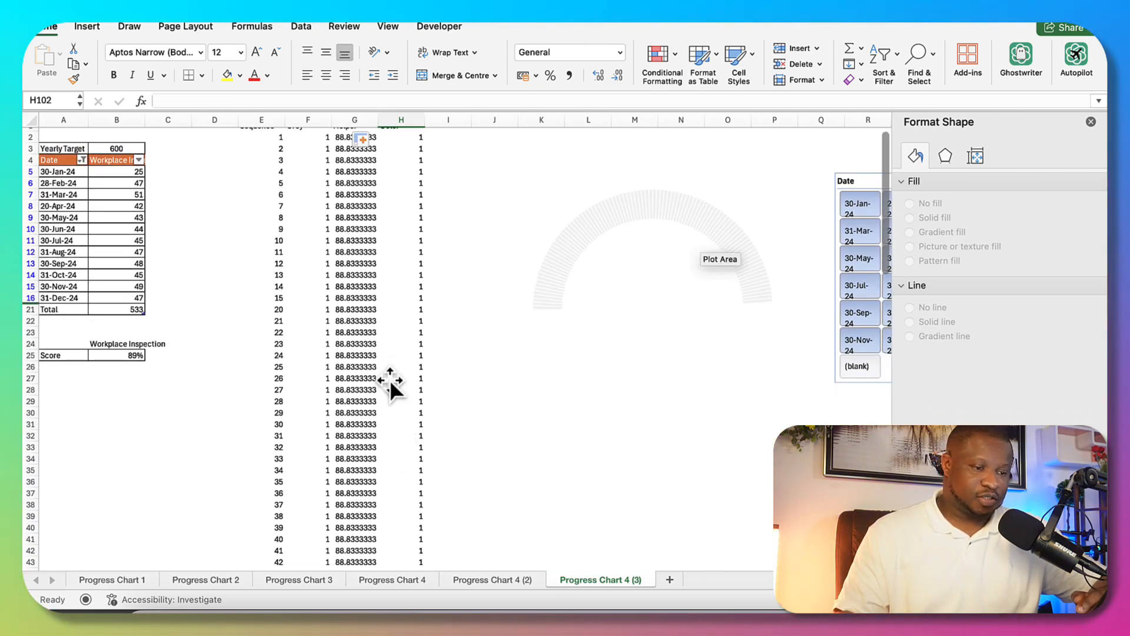
{"action": "scroll", "coordinate": [383, 366], "scroll_direction": "down", "scroll_amount": 20}
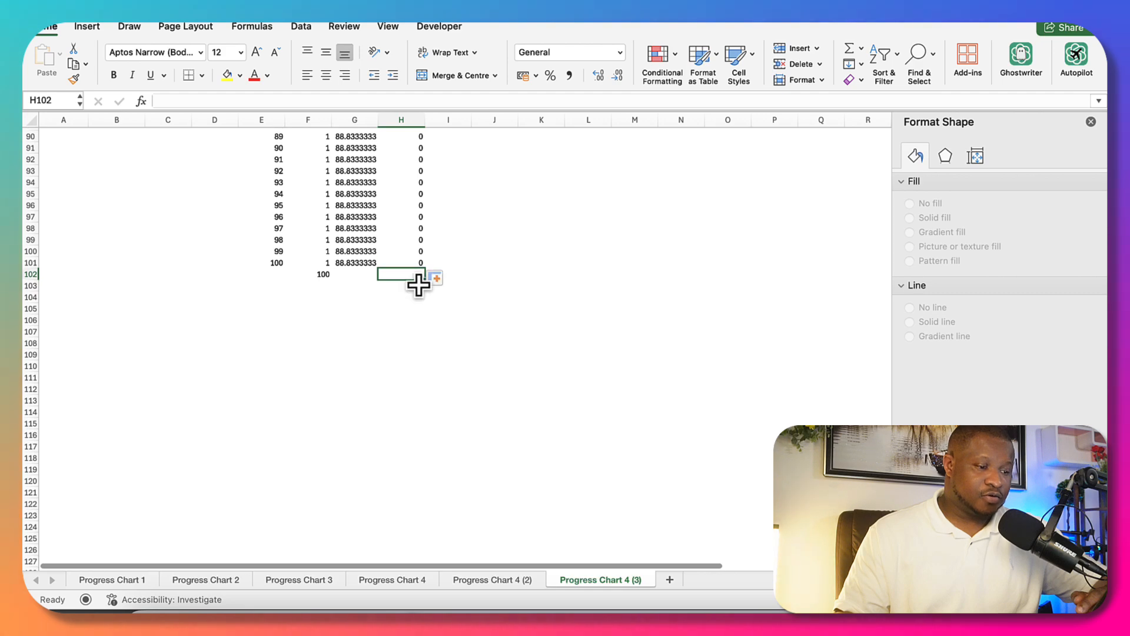
{"action": "type", "text": "200"}
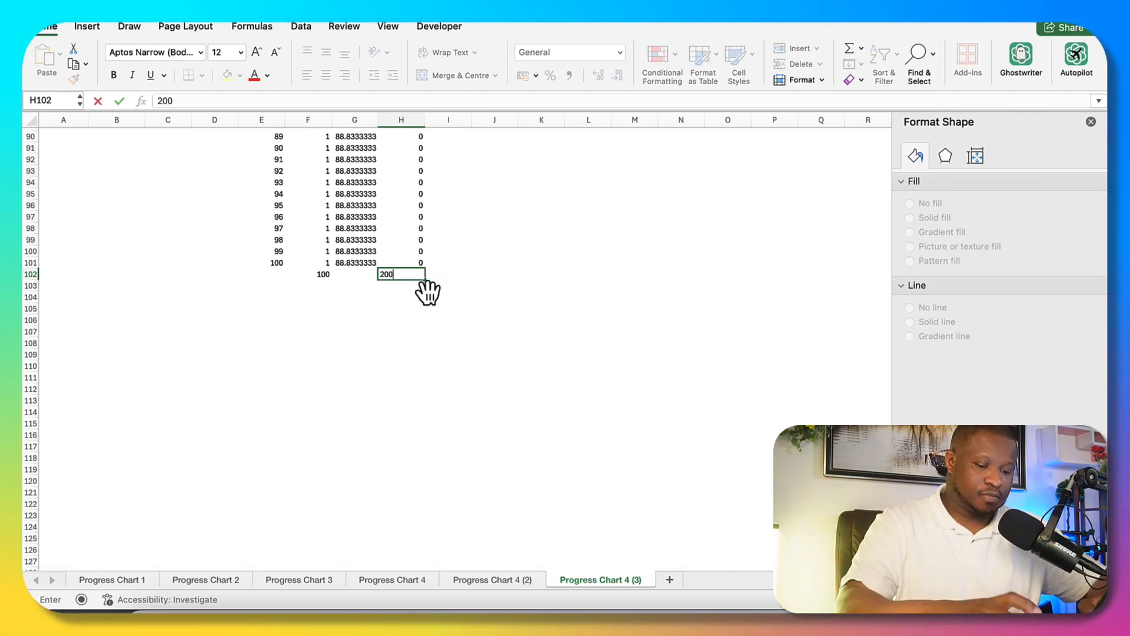
{"action": "type", "text": "-"}
{"action": "scroll", "coordinate": [421, 282], "scroll_direction": "up", "scroll_amount": 20}
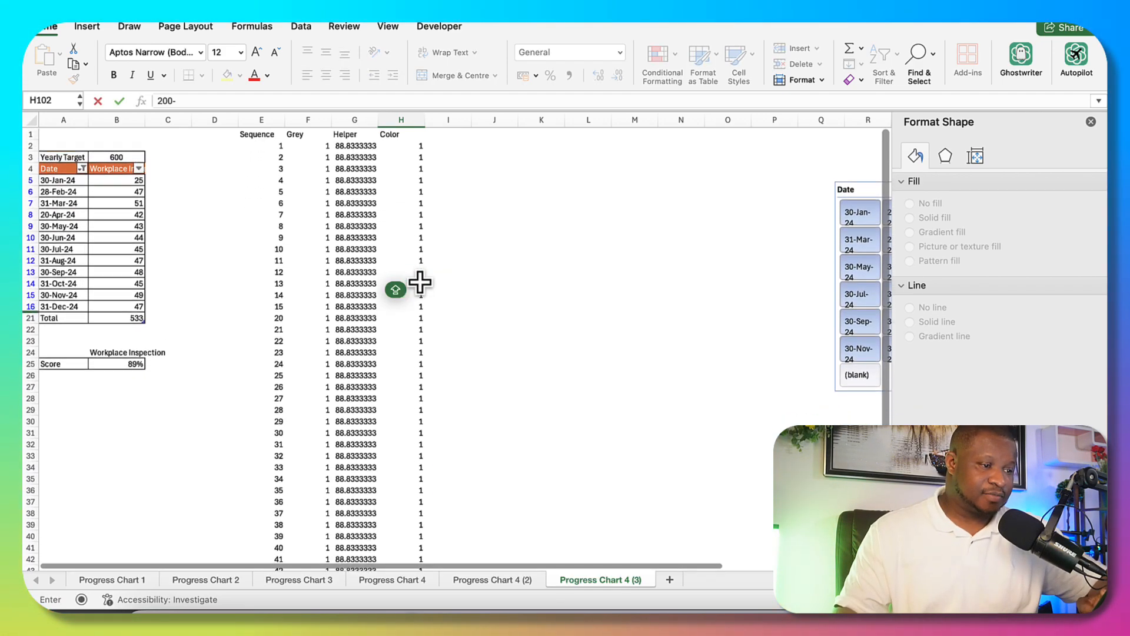
{"action": "scroll", "coordinate": [409, 347], "scroll_direction": "down", "scroll_amount": 9}
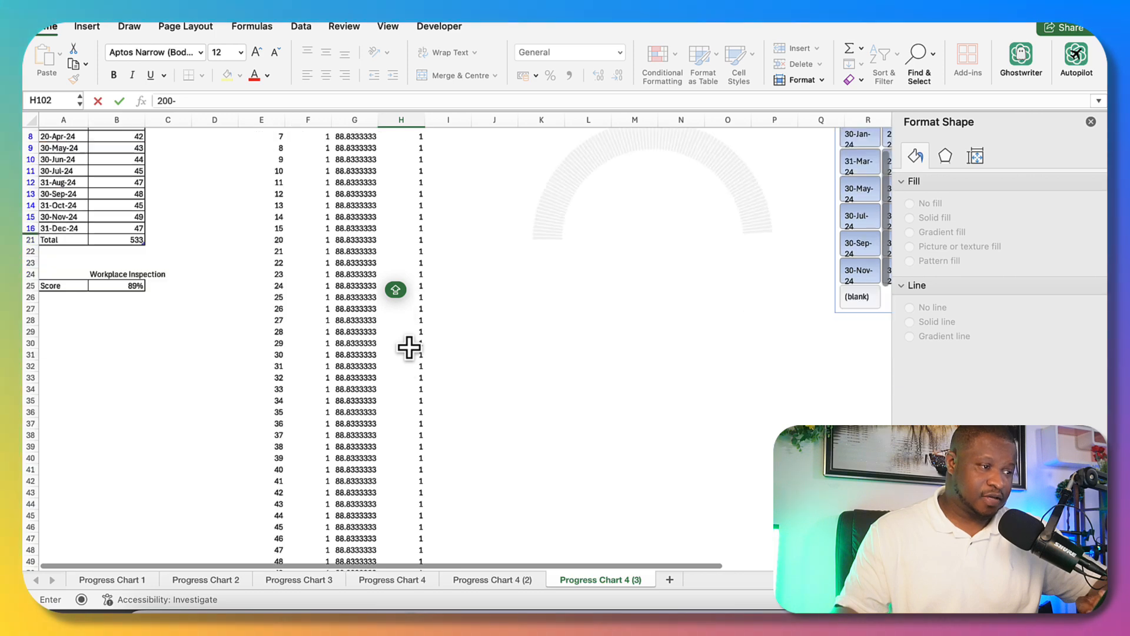
{"action": "scroll", "coordinate": [409, 348], "scroll_direction": "down", "scroll_amount": 10}
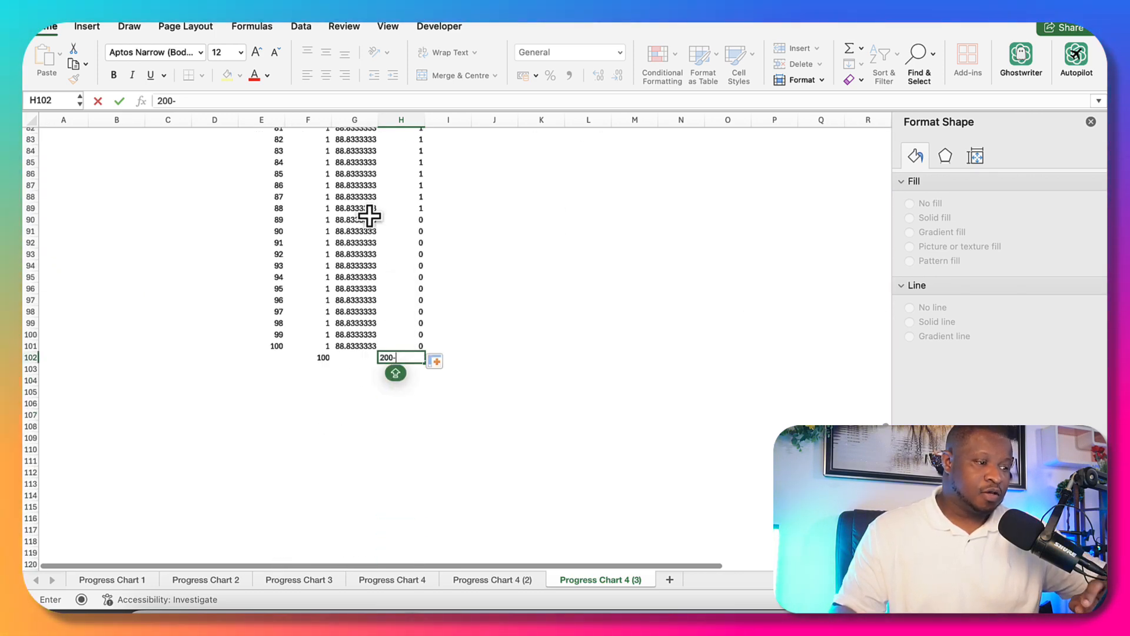
{"action": "scroll", "coordinate": [217, 305], "scroll_direction": "up", "scroll_amount": 19}
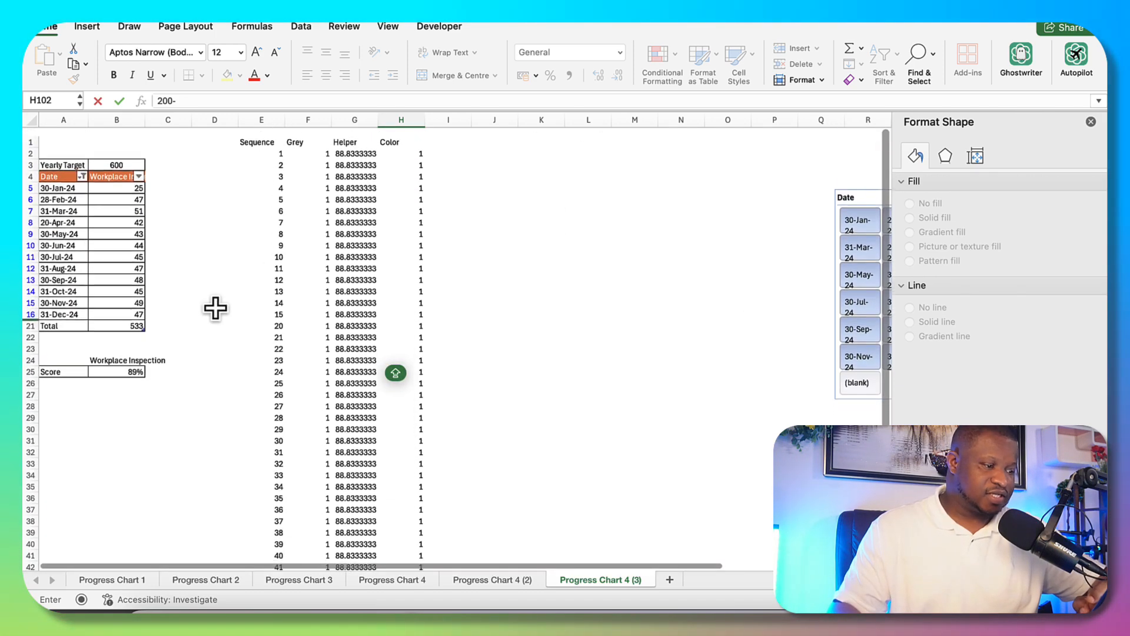
{"action": "left_click", "coordinate": [127, 364]}
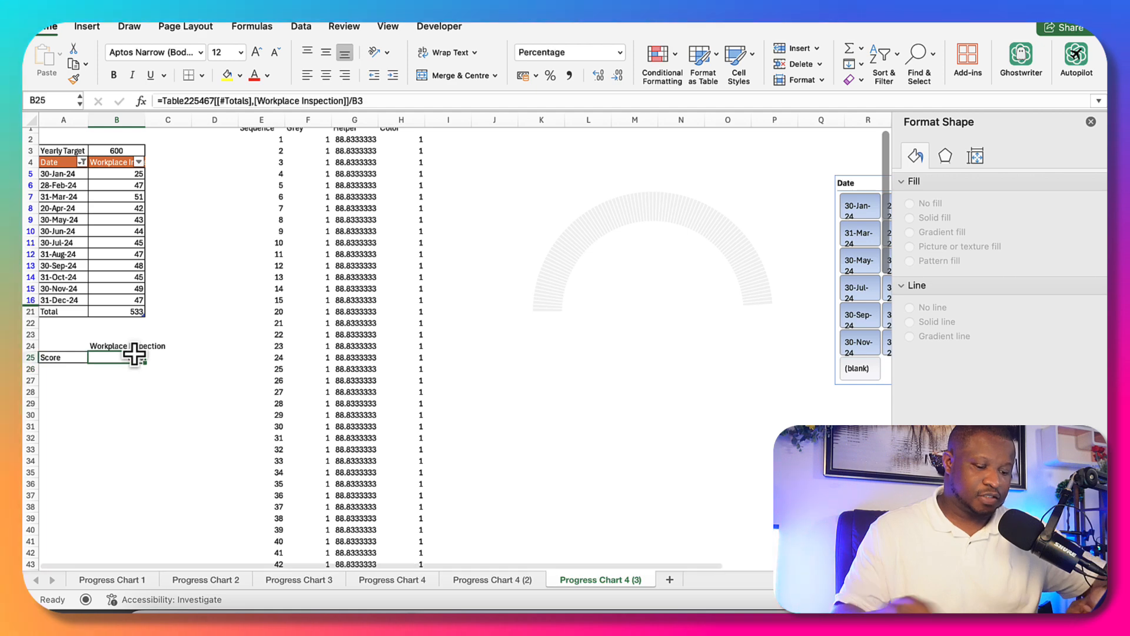
{"action": "type", "text": "*100"}
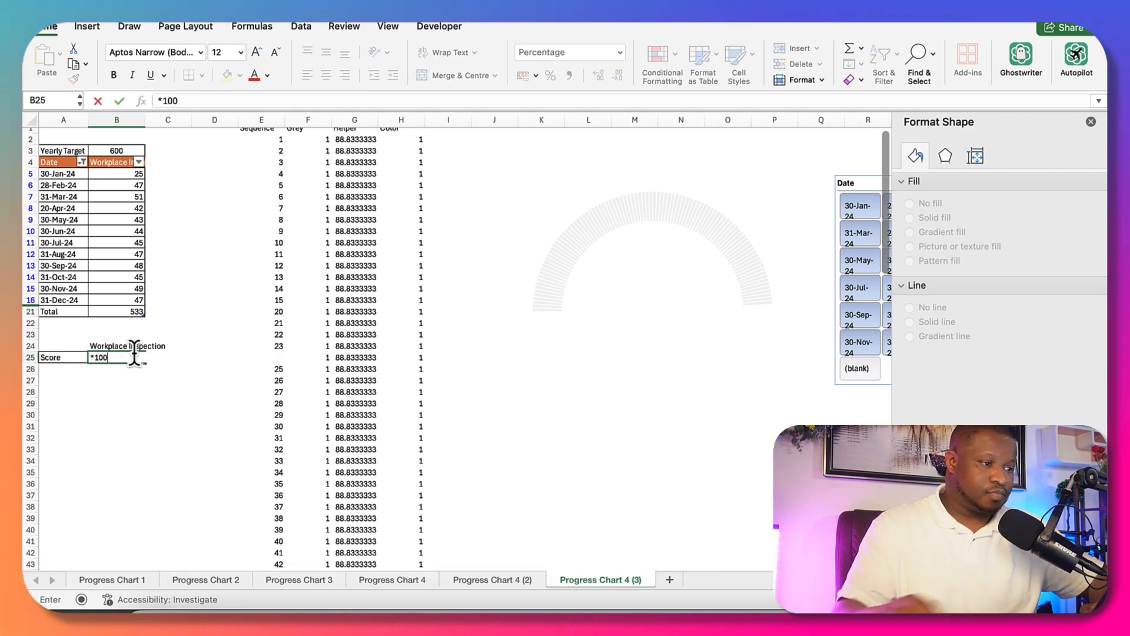
{"action": "scroll", "coordinate": [361, 408], "scroll_direction": "down", "scroll_amount": 20}
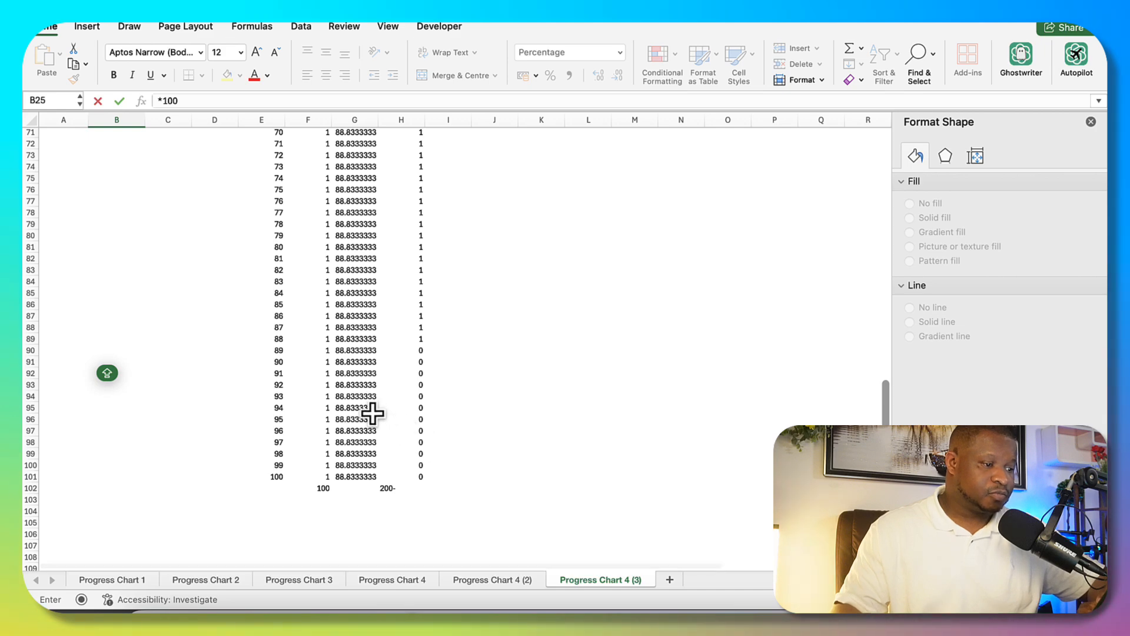
{"action": "scroll", "coordinate": [371, 413], "scroll_direction": "up", "scroll_amount": 20}
{"action": "key", "text": "Return"}
{"action": "scroll", "coordinate": [361, 323], "scroll_direction": "down", "scroll_amount": 15}
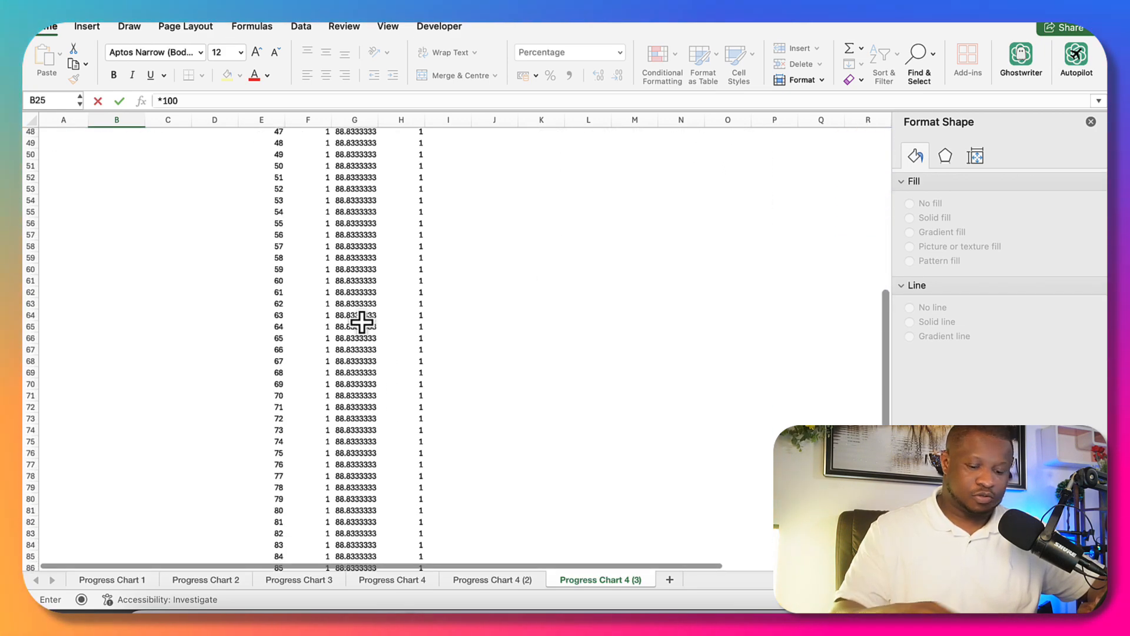
{"action": "scroll", "coordinate": [362, 323], "scroll_direction": "up", "scroll_amount": 6}
{"action": "scroll", "coordinate": [362, 323], "scroll_direction": "down", "scroll_amount": 5}
{"action": "scroll", "coordinate": [362, 323], "scroll_direction": "up", "scroll_amount": 15}
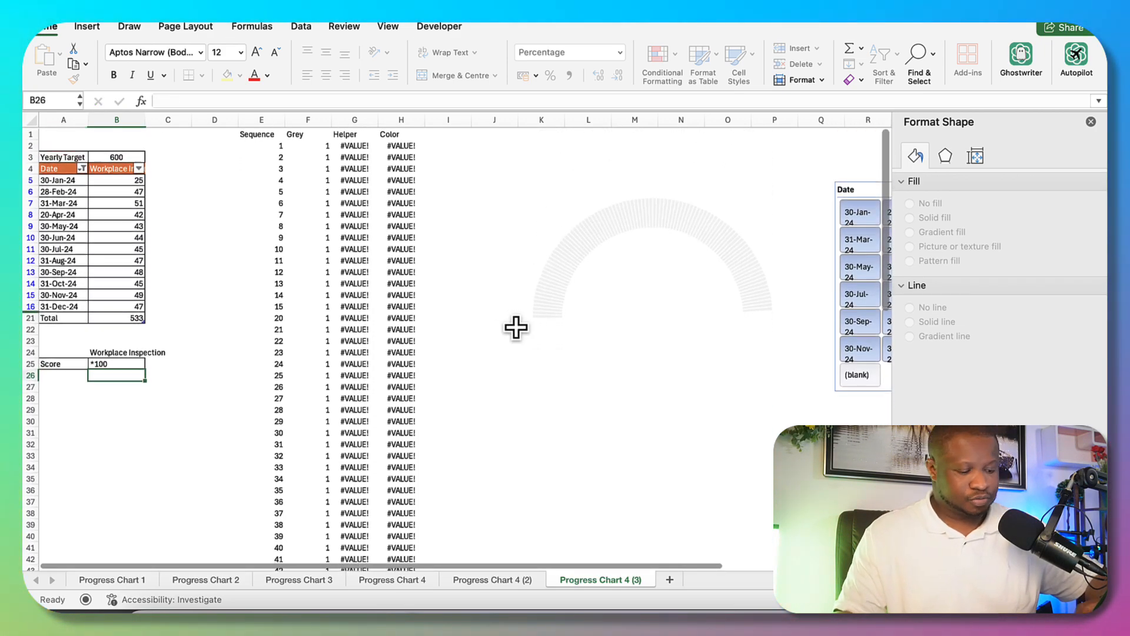
{"action": "key", "text": "super+z"}
Step: Enter the formula =200-(B25*100) in H102, beneath the last Color value
{"action": "scroll", "coordinate": [517, 328], "scroll_direction": "down", "scroll_amount": 20}
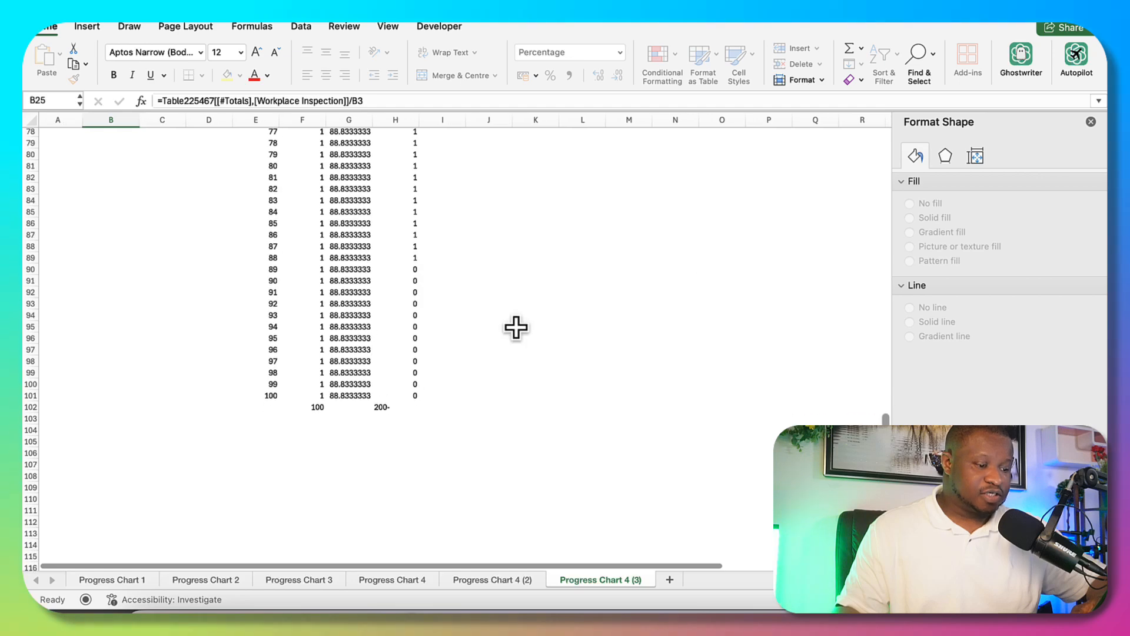
{"action": "left_click", "coordinate": [395, 394]}
{"action": "type", "text": "=200-"}
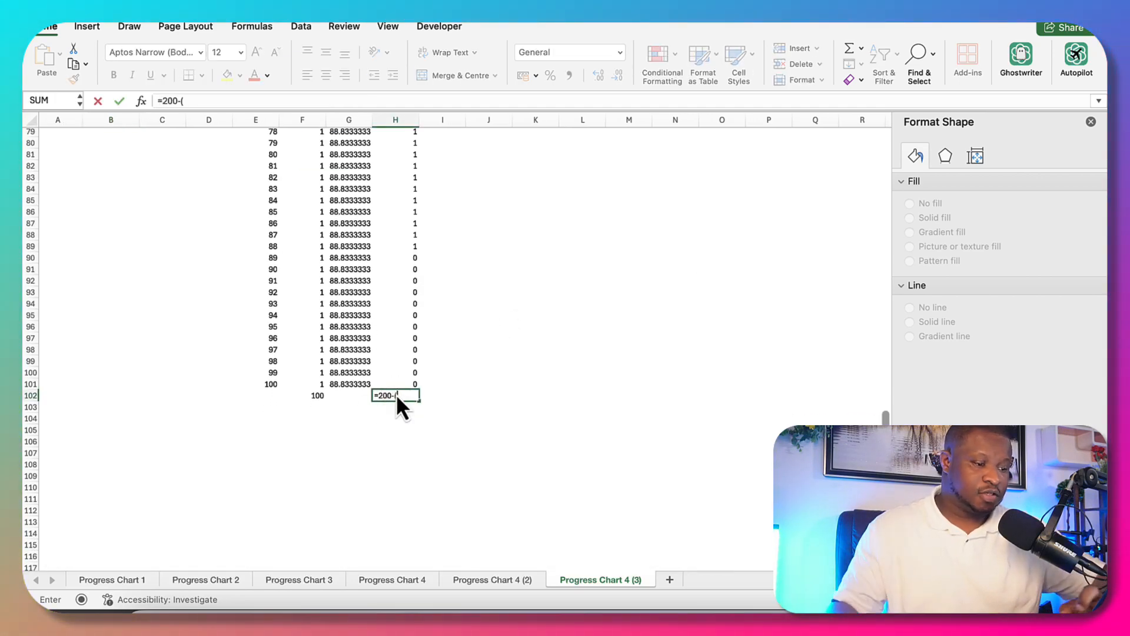
{"action": "scroll", "coordinate": [397, 394], "scroll_direction": "up", "scroll_amount": 20}
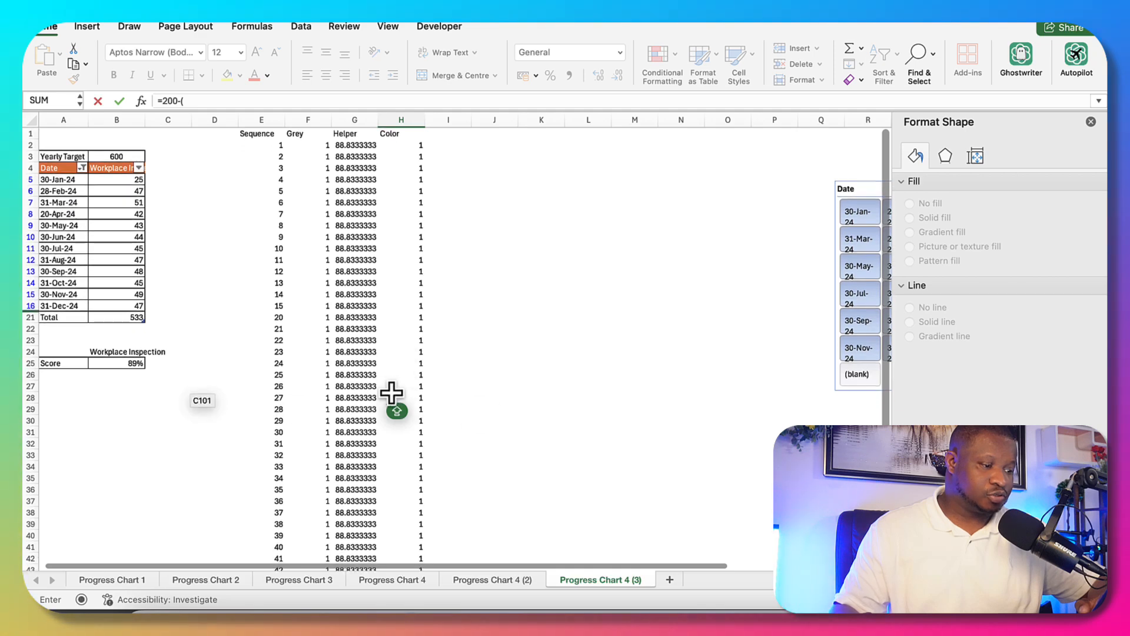
{"action": "left_click", "coordinate": [133, 363]}
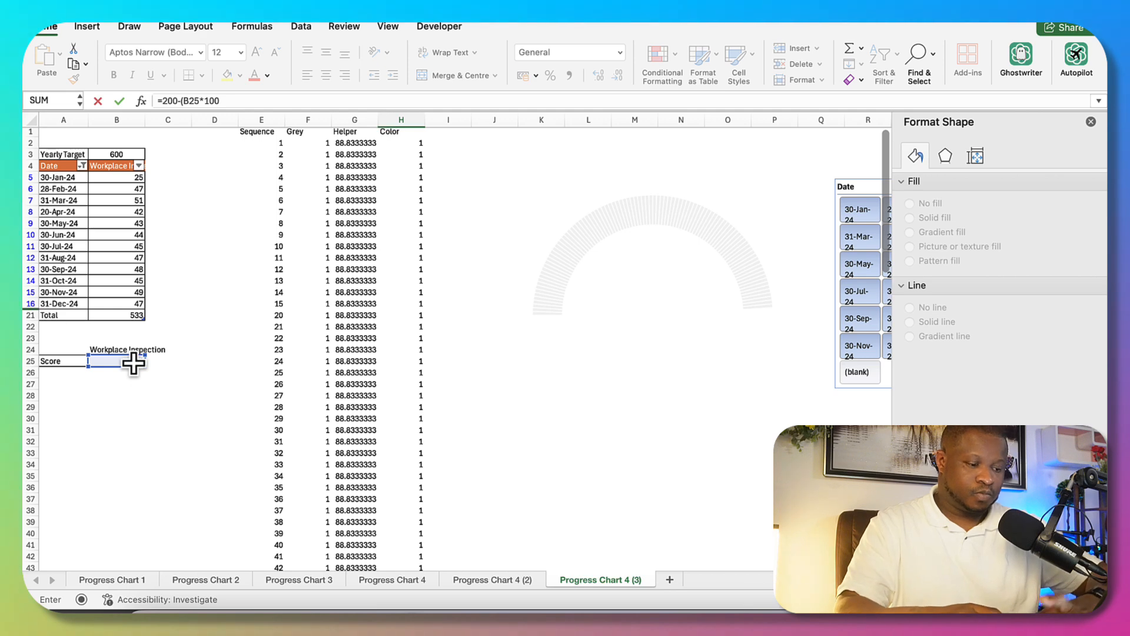
{"action": "type", "text": "*100"}
{"action": "key", "text": "Return"}
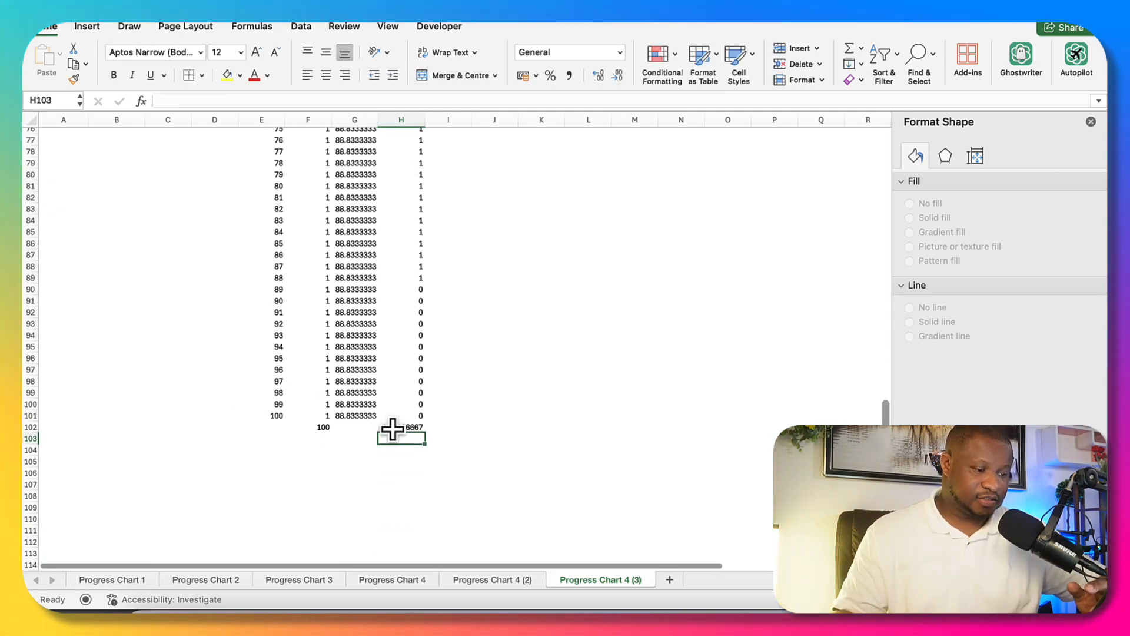
Step: Total the Color column in H103 with =SUM(H2:H102)
{"action": "left_click", "coordinate": [392, 429]}
{"action": "left_click", "coordinate": [406, 440]}
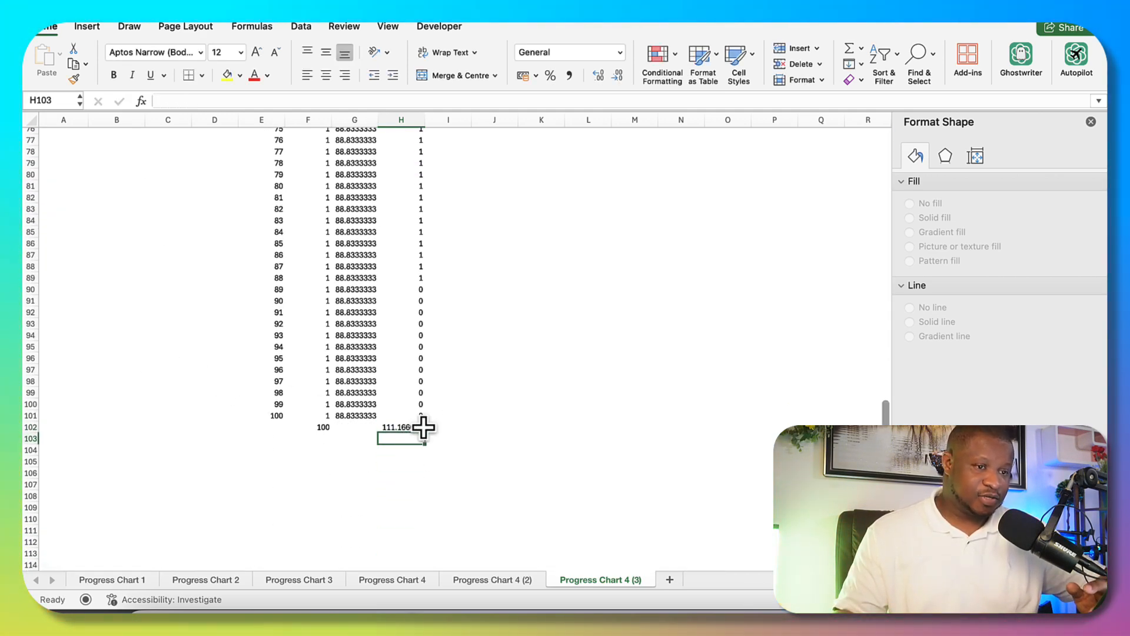
{"action": "left_click", "coordinate": [850, 48]}
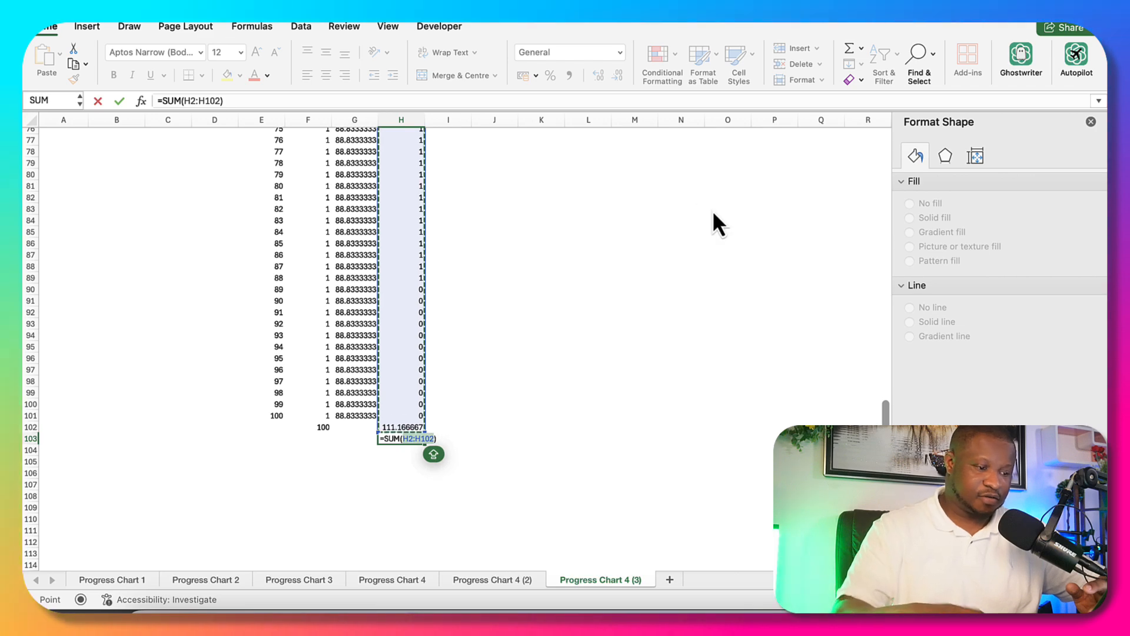
{"action": "key", "text": "Return"}
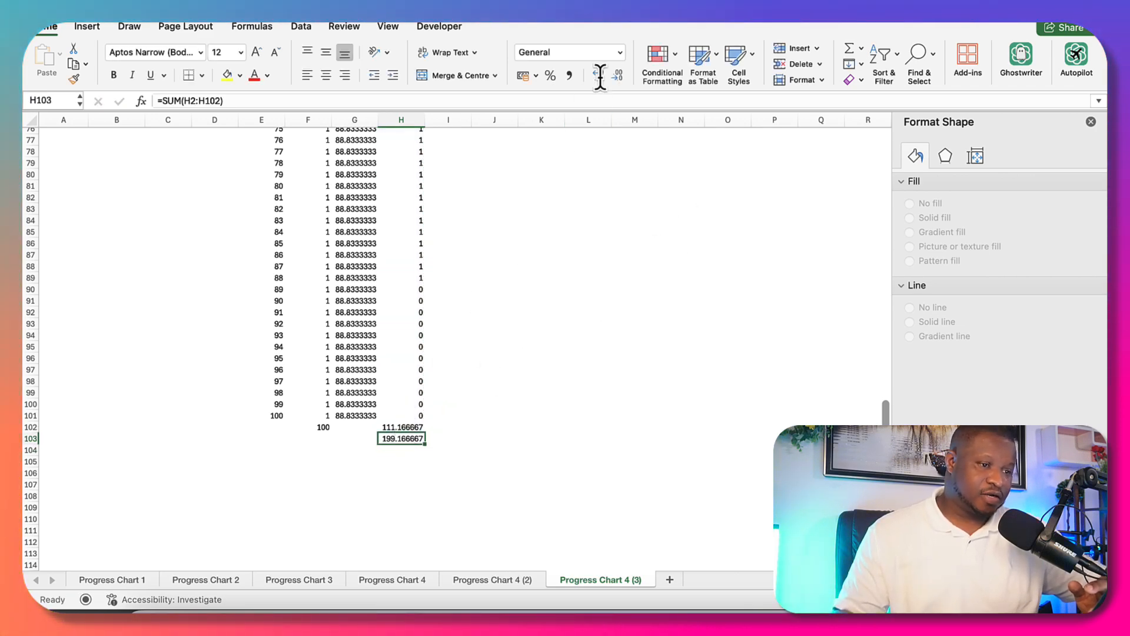
Step: Adjust the number of decimals shown for the Color total in H103, then clear that cell
{"action": "left_click", "coordinate": [602, 79]}
{"action": "left_click", "coordinate": [602, 79]}
{"action": "left_click", "coordinate": [613, 78]}
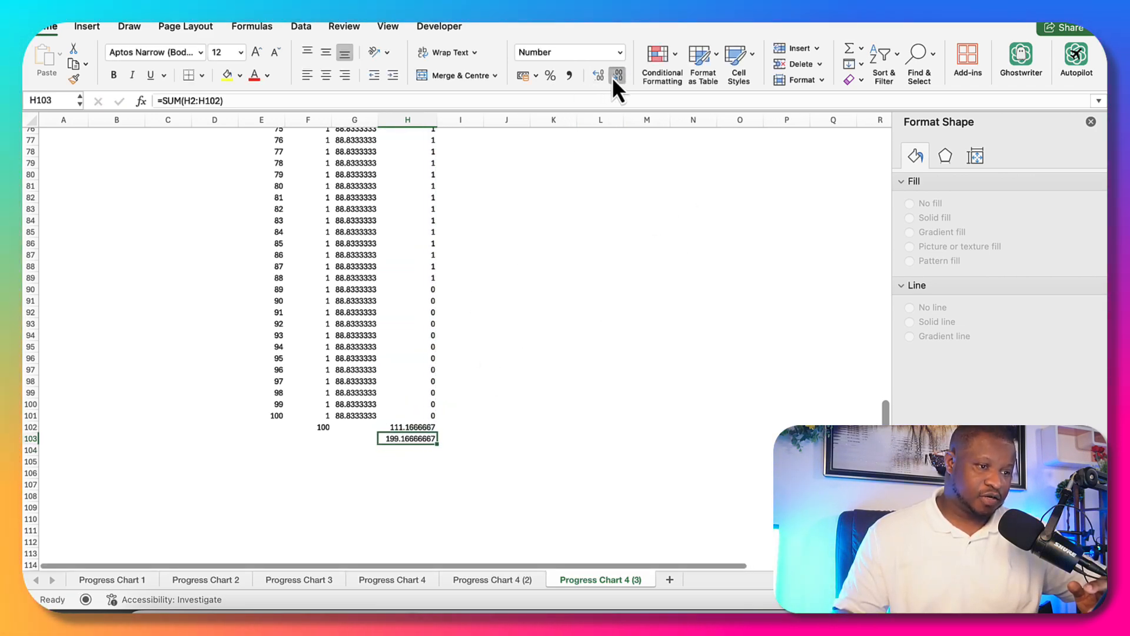
{"action": "left_click", "coordinate": [612, 78]}
{"action": "left_click", "coordinate": [613, 77]}
{"action": "left_click", "coordinate": [613, 78]}
{"action": "left_click", "coordinate": [613, 78]}
{"action": "left_click", "coordinate": [613, 78]}
{"action": "left_click", "coordinate": [615, 78]}
{"action": "left_click", "coordinate": [616, 78]}
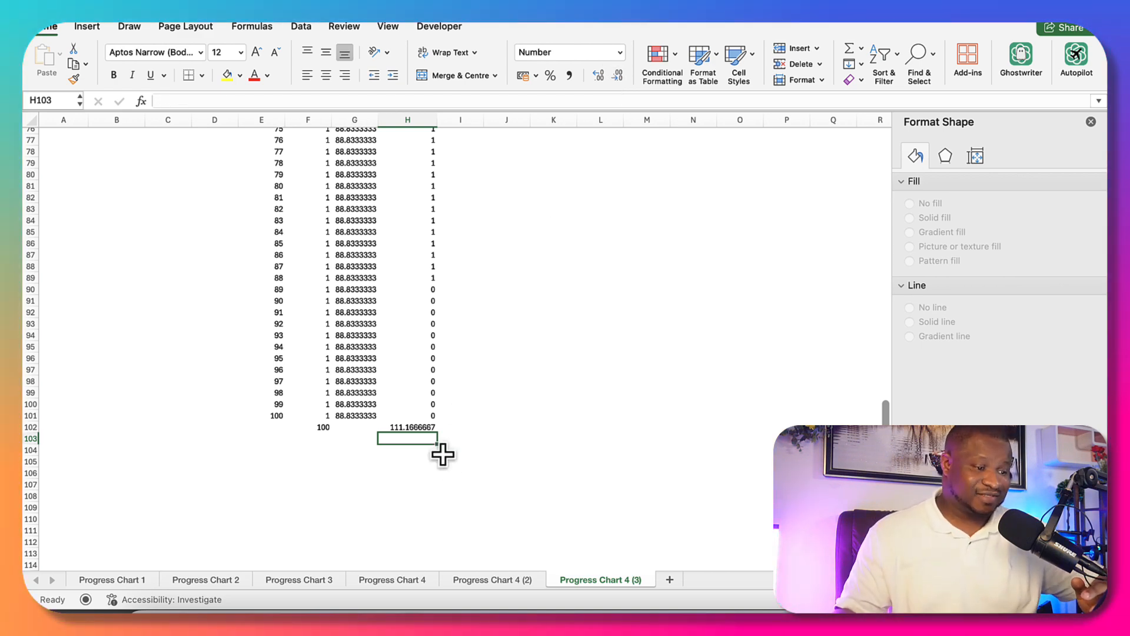
{"action": "key", "text": "Delete"}
Step: Examine the formula in H102 and trace its reference to the Workplace Inspection score in B25
{"action": "left_click", "coordinate": [409, 462]}
{"action": "double_click", "coordinate": [410, 429]}
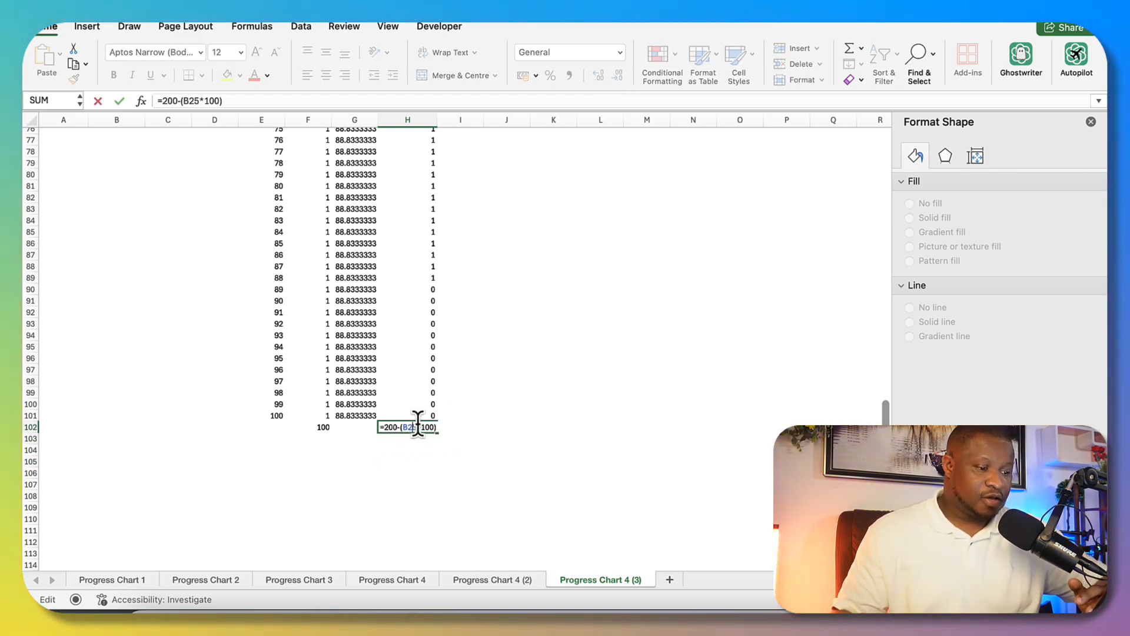
{"action": "scroll", "coordinate": [507, 404], "scroll_direction": "up", "scroll_amount": 6}
{"action": "scroll", "coordinate": [506, 404], "scroll_direction": "up", "scroll_amount": 10}
{"action": "scroll", "coordinate": [506, 404], "scroll_direction": "down", "scroll_amount": 4}
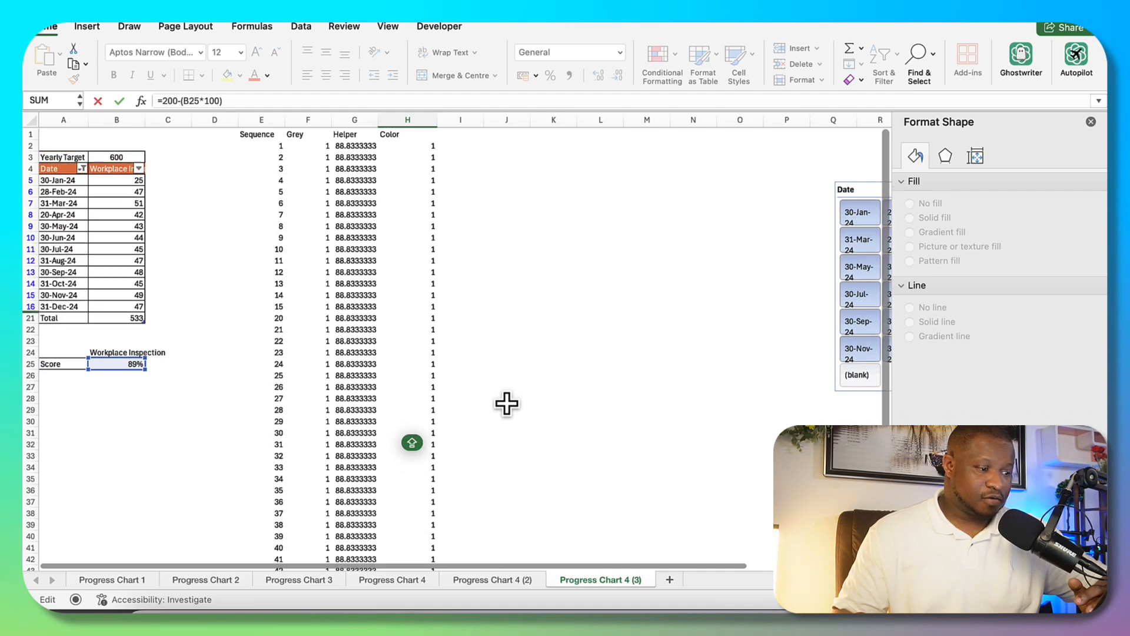
{"action": "scroll", "coordinate": [507, 404], "scroll_direction": "down", "scroll_amount": 15}
{"action": "key", "text": "Return"}
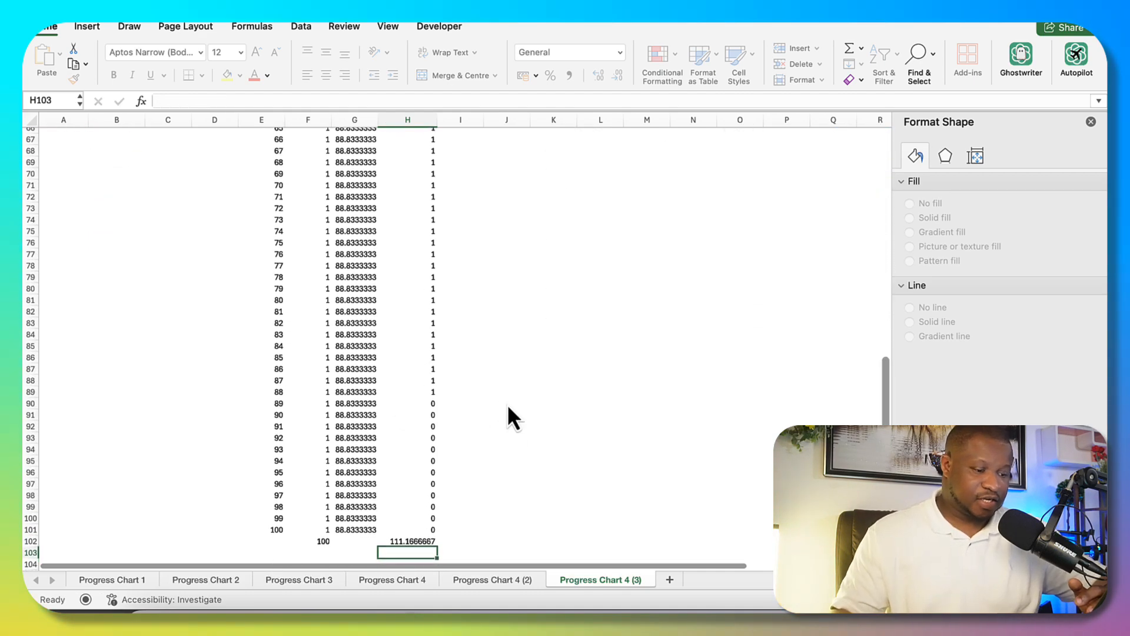
{"action": "scroll", "coordinate": [505, 404], "scroll_direction": "up", "scroll_amount": 2}
{"action": "left_click", "coordinate": [408, 383]}
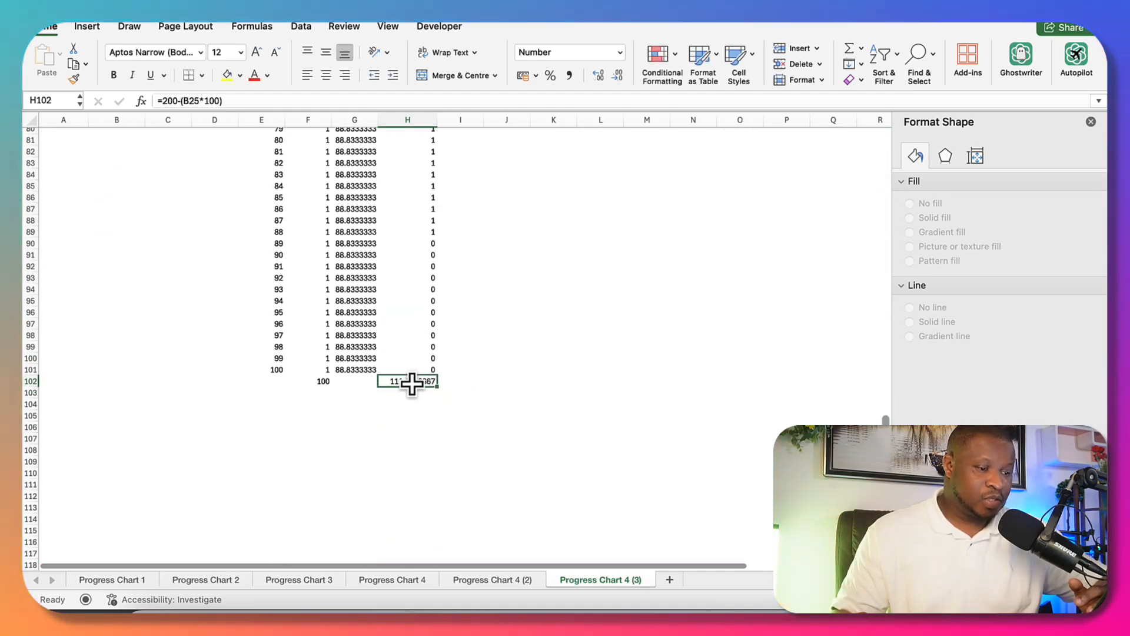
Step: Add a second series to the half-doughnut chart using the Color values in H2:H102 as its Y values
{"action": "scroll", "coordinate": [408, 383], "scroll_direction": "up", "scroll_amount": 20}
{"action": "scroll", "coordinate": [524, 262], "scroll_direction": "right", "scroll_amount": 3}
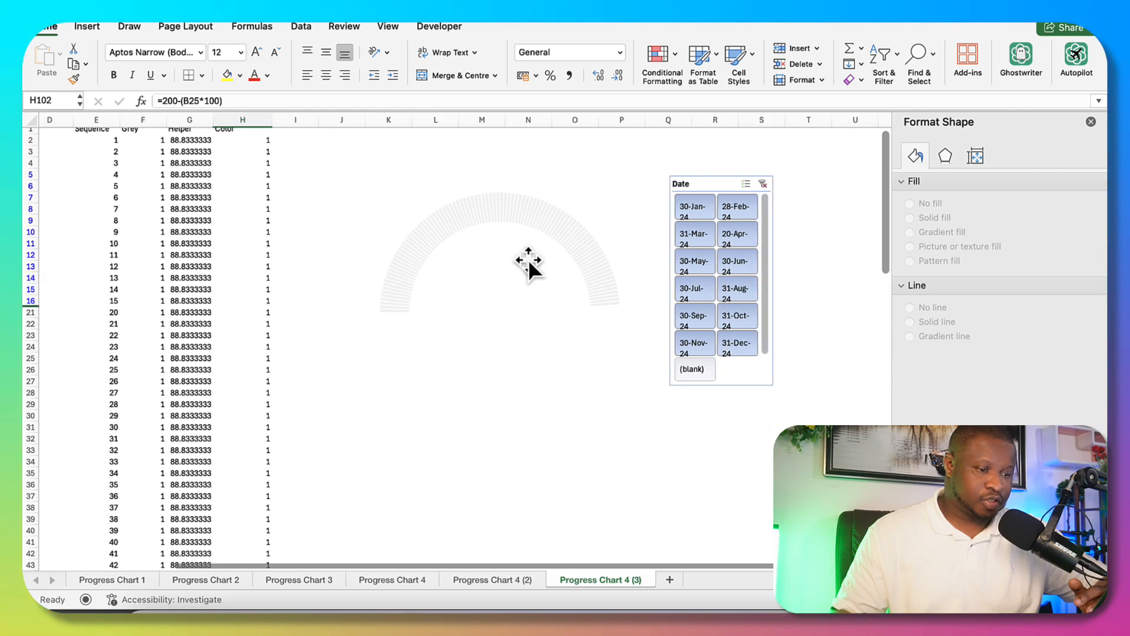
{"action": "left_click", "coordinate": [518, 263]}
{"action": "right_click", "coordinate": [482, 273]}
{"action": "left_click", "coordinate": [532, 355]}
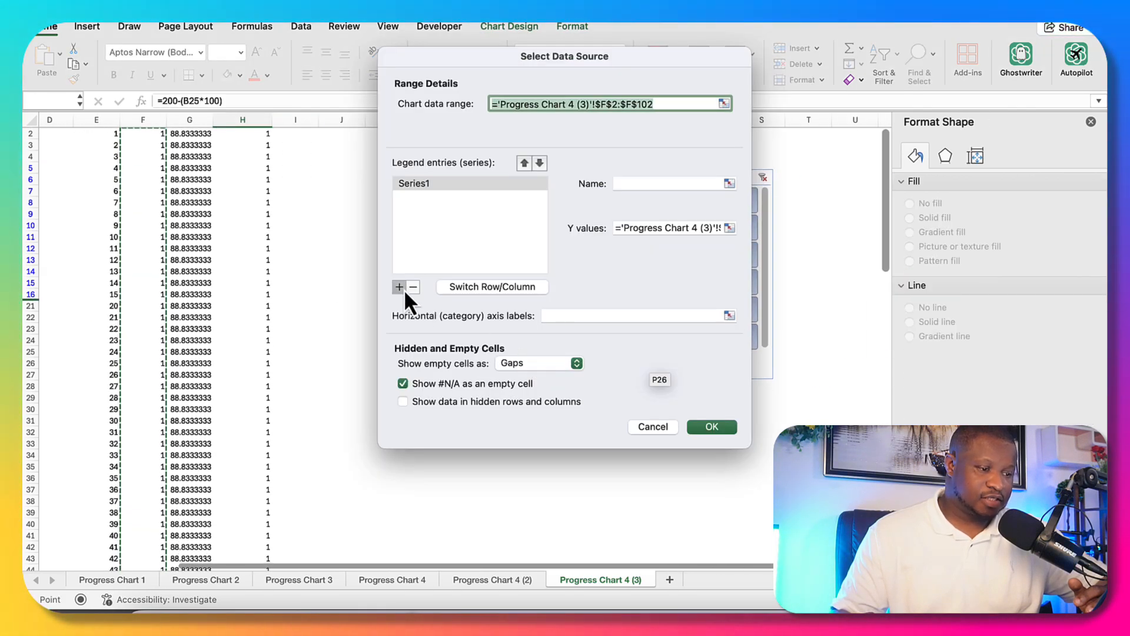
{"action": "left_click", "coordinate": [405, 290]}
{"action": "left_click", "coordinate": [729, 228]}
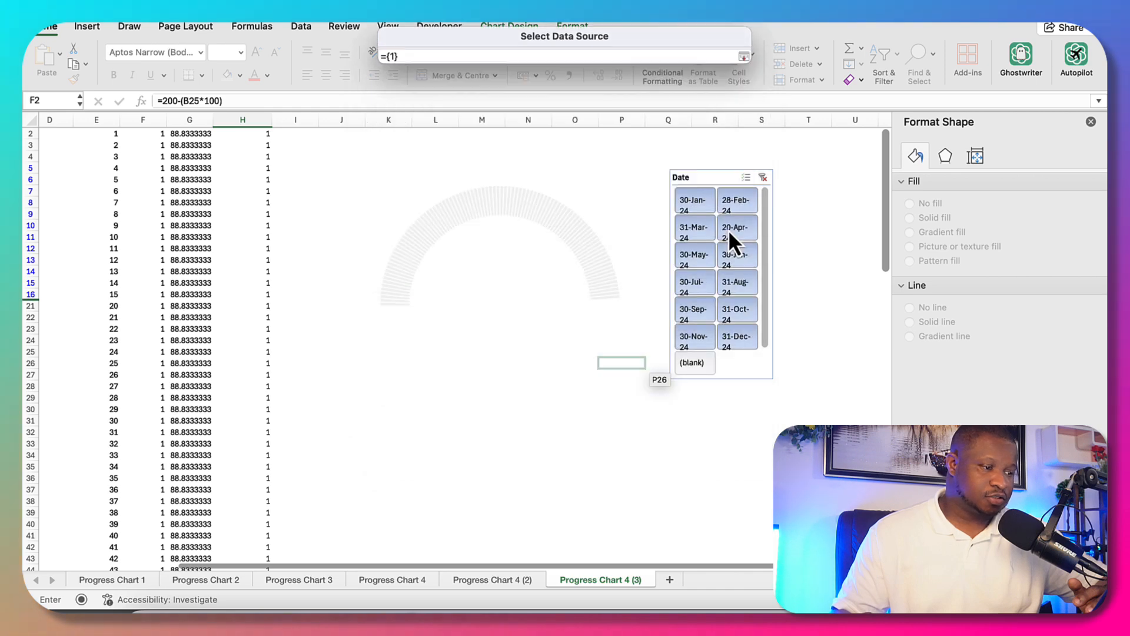
{"action": "left_click_drag", "start_coordinate": [253, 144], "coordinate": [257, 552]}
{"action": "left_click", "coordinate": [712, 426]}
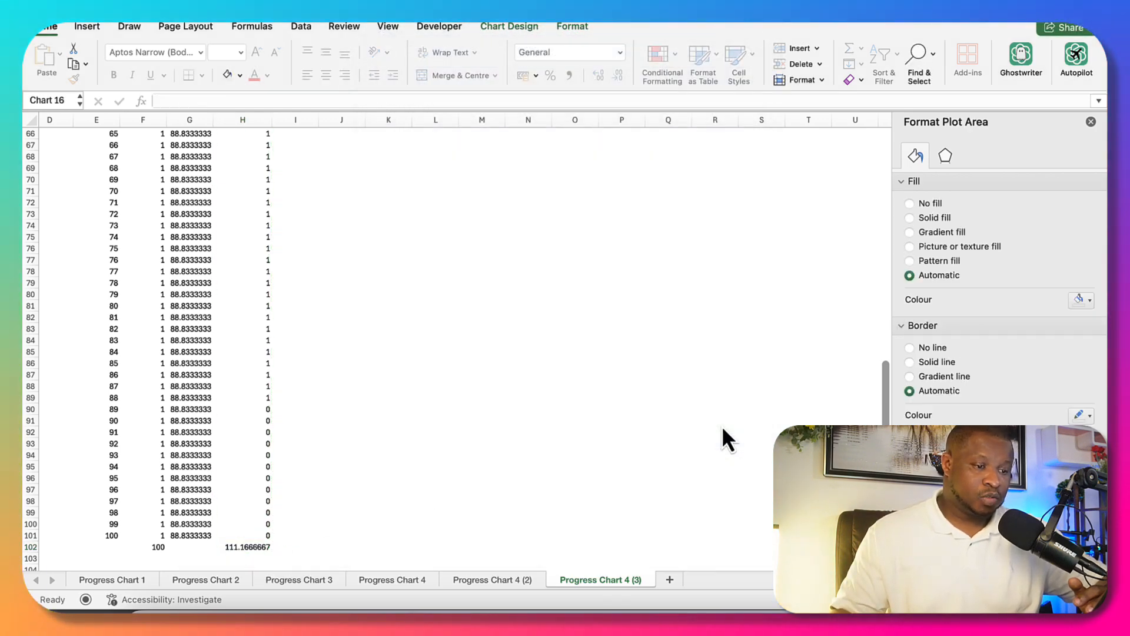
Step: Give the outer Color series of the doughnut chart a solid blue theme fill
{"action": "scroll", "coordinate": [722, 425], "scroll_direction": "up", "scroll_amount": 10}
{"action": "scroll", "coordinate": [722, 425], "scroll_direction": "left", "scroll_amount": 5}
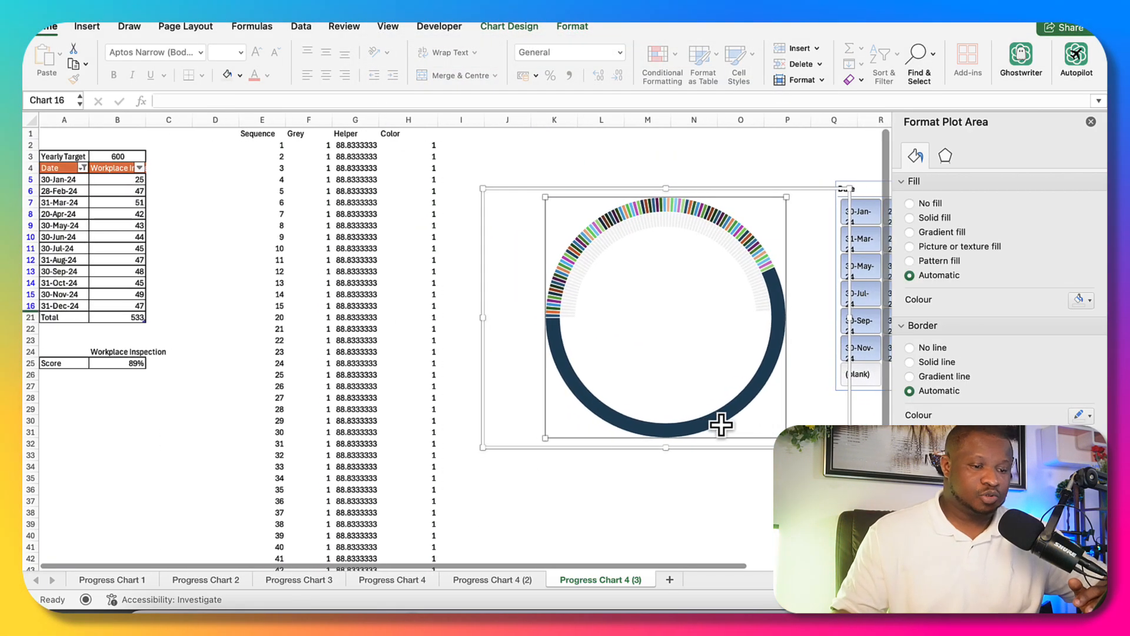
{"action": "scroll", "coordinate": [722, 425], "scroll_direction": "right", "scroll_amount": 3}
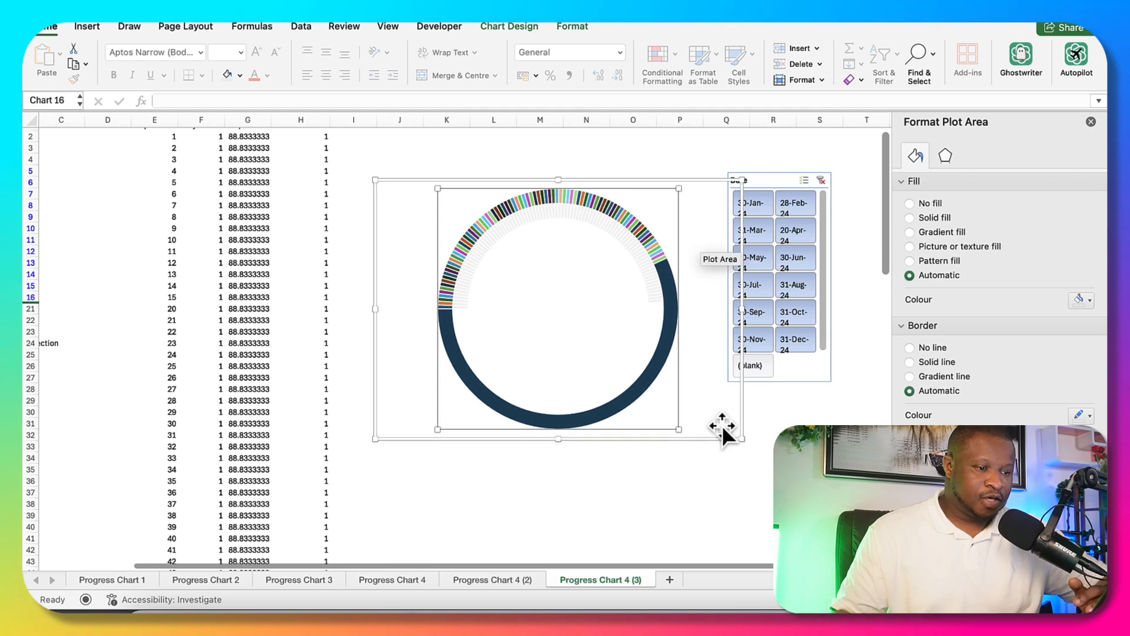
{"action": "left_click", "coordinate": [671, 309]}
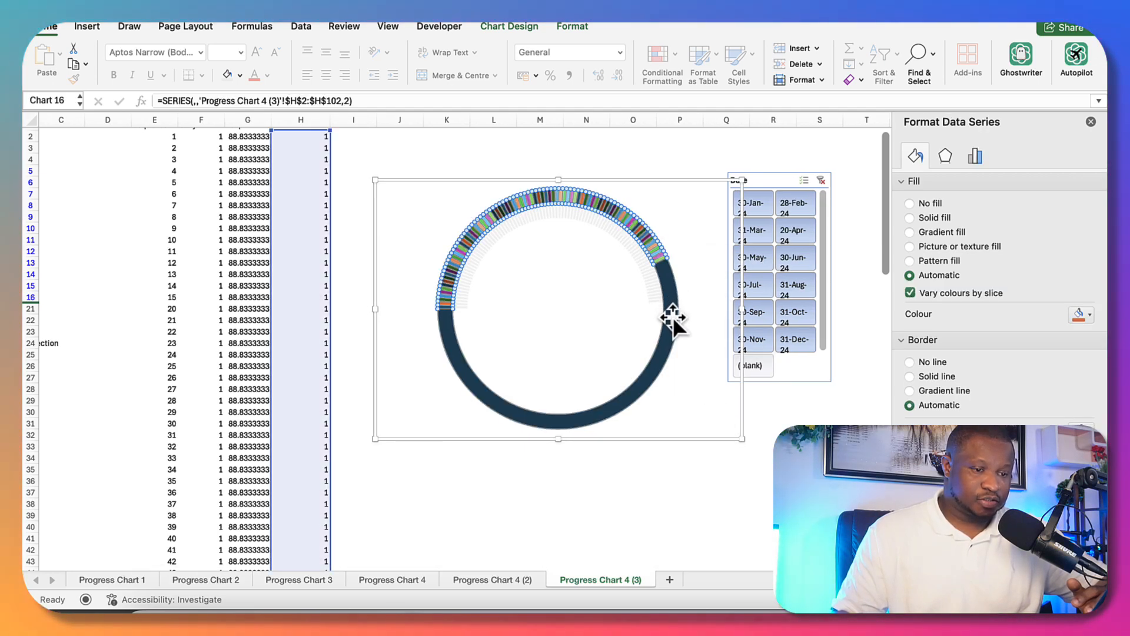
{"action": "right_click", "coordinate": [673, 316]}
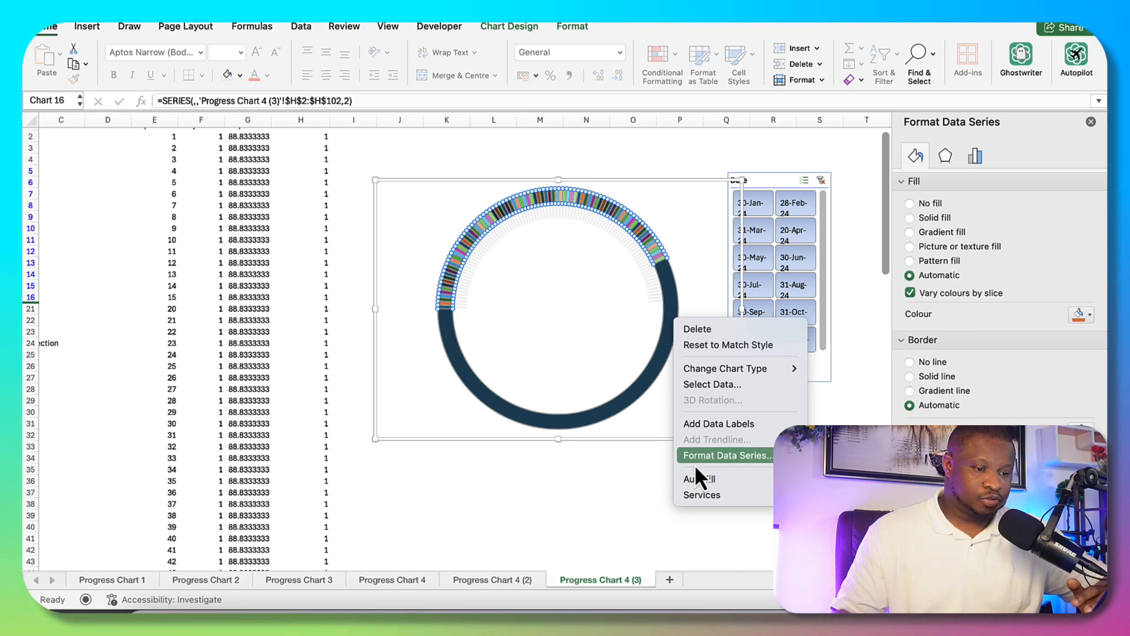
{"action": "left_click", "coordinate": [733, 455]}
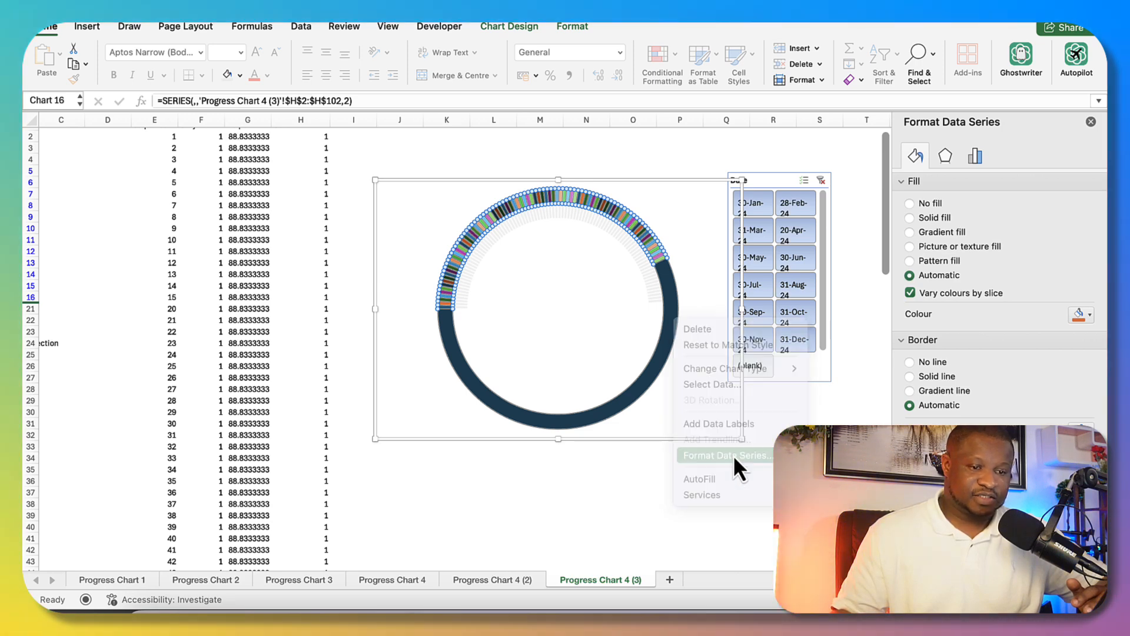
{"action": "left_click", "coordinate": [916, 155]}
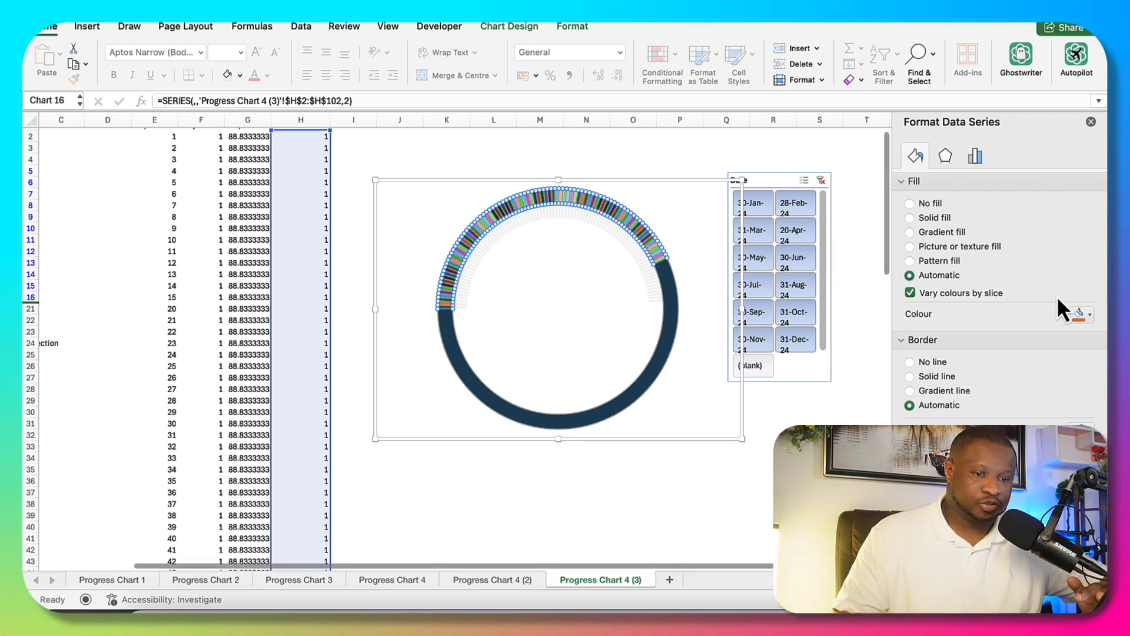
{"action": "left_click", "coordinate": [914, 220]}
{"action": "left_click", "coordinate": [1087, 314]}
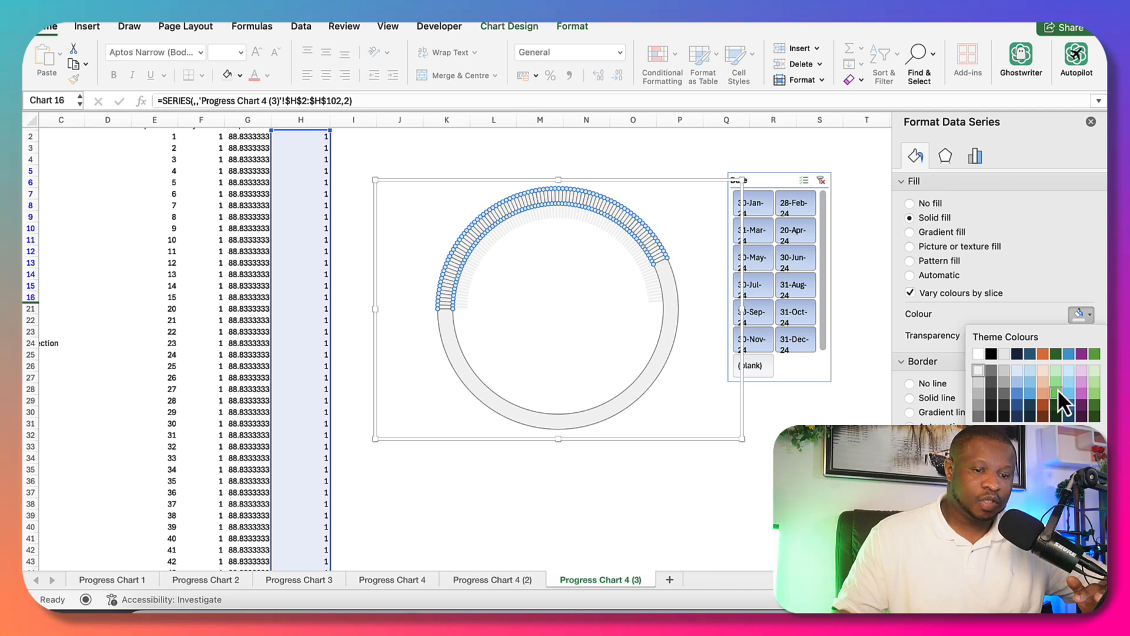
{"action": "left_click", "coordinate": [1069, 354]}
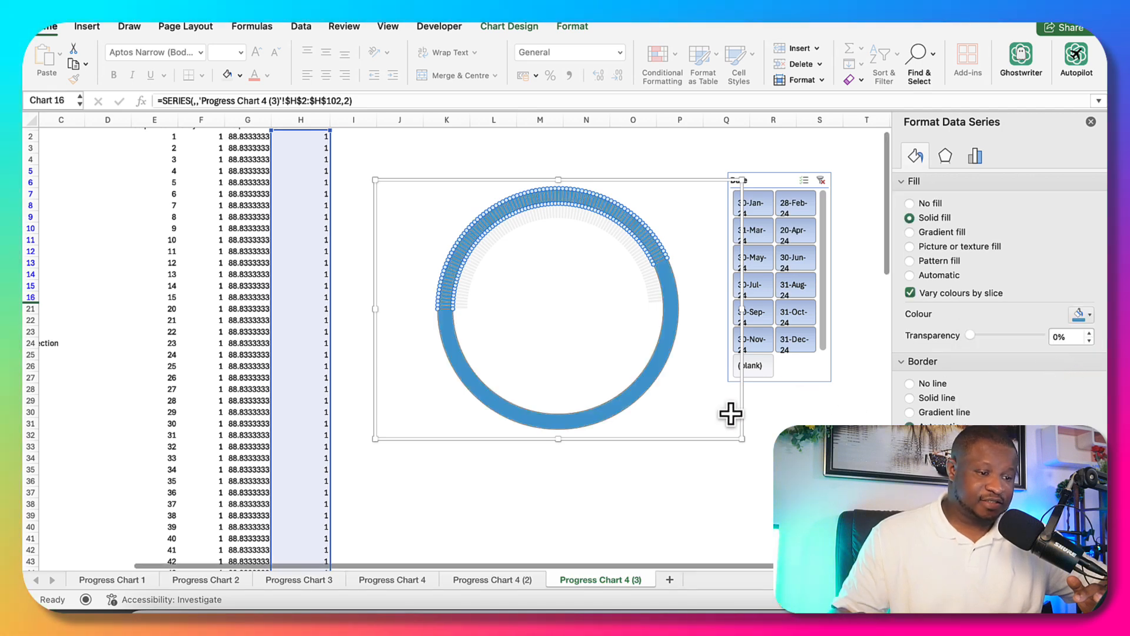
Step: Set the large remainder slice of the Color series to no fill and no border line
{"action": "left_click", "coordinate": [659, 360]}
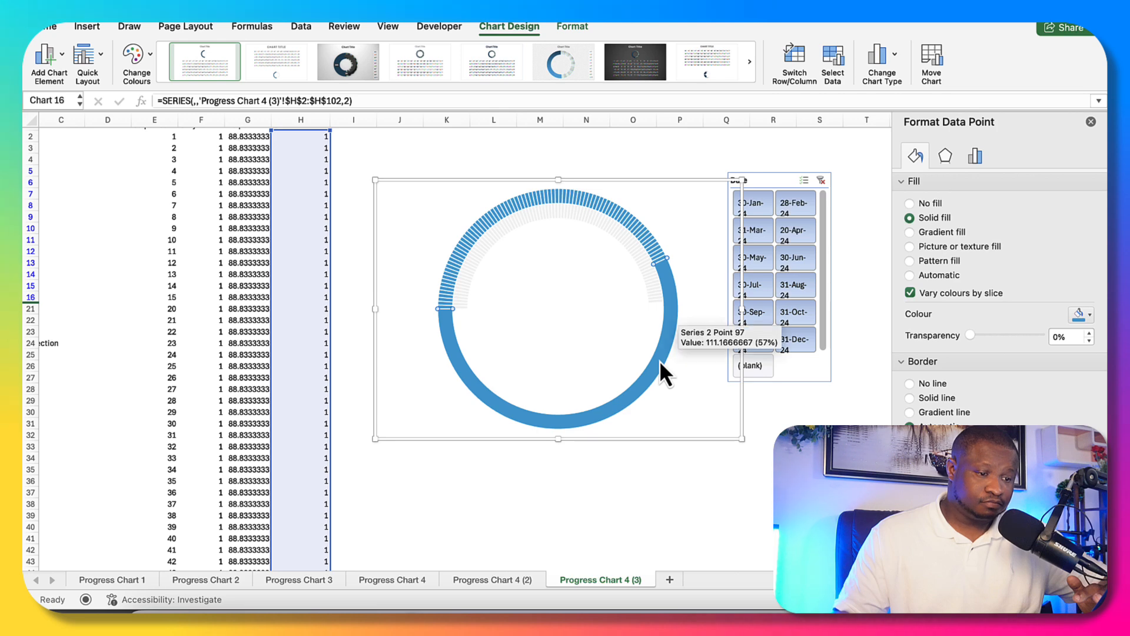
{"action": "left_click", "coordinate": [909, 203]}
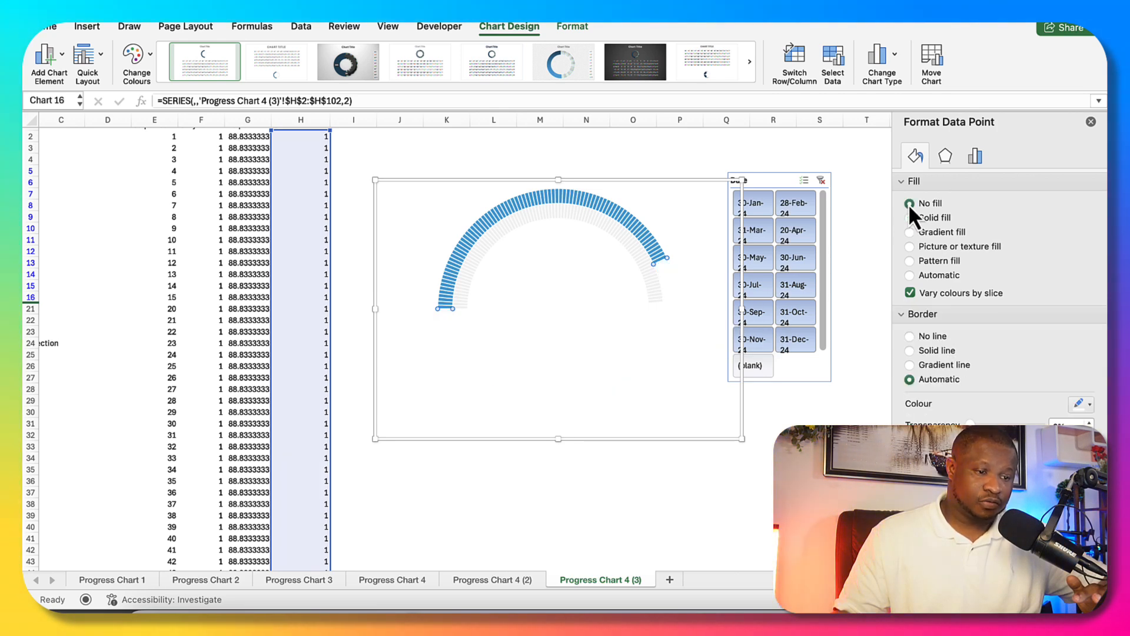
{"action": "left_click", "coordinate": [911, 336]}
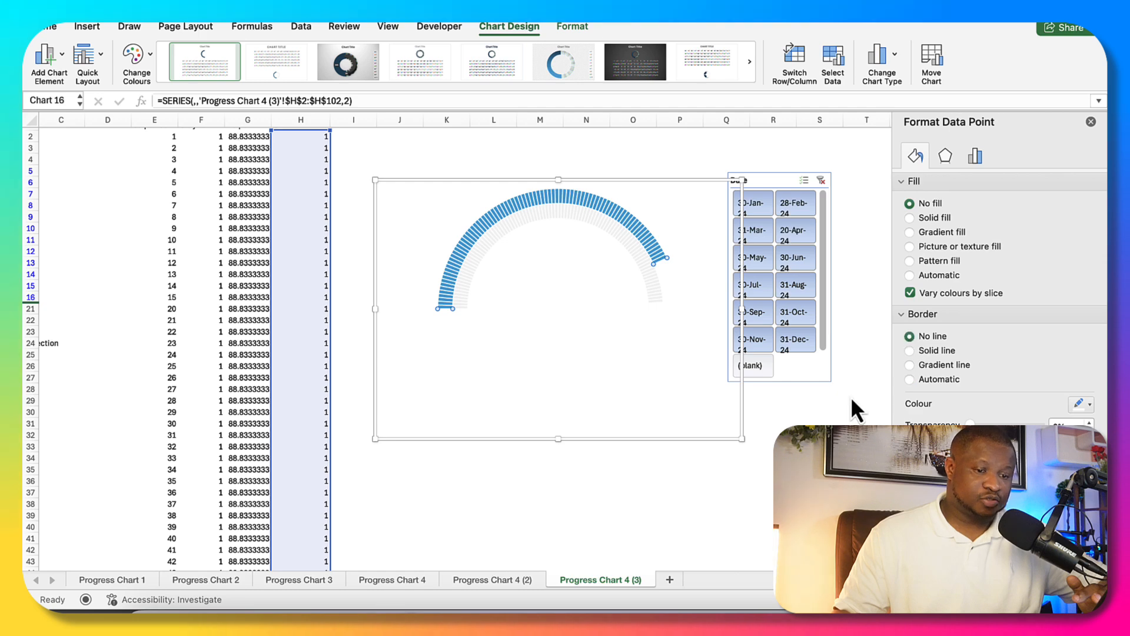
{"action": "left_click", "coordinate": [746, 495]}
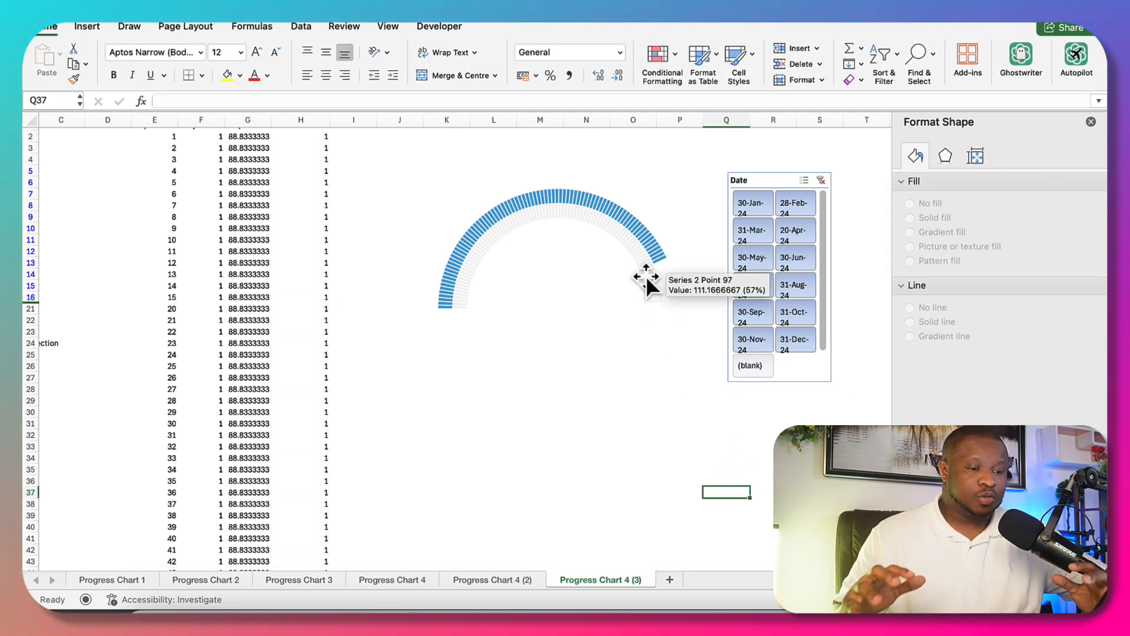
Step: Try a doughnut hole size of 84% on the grey series, then restore it to 75%
{"action": "left_click", "coordinate": [653, 246]}
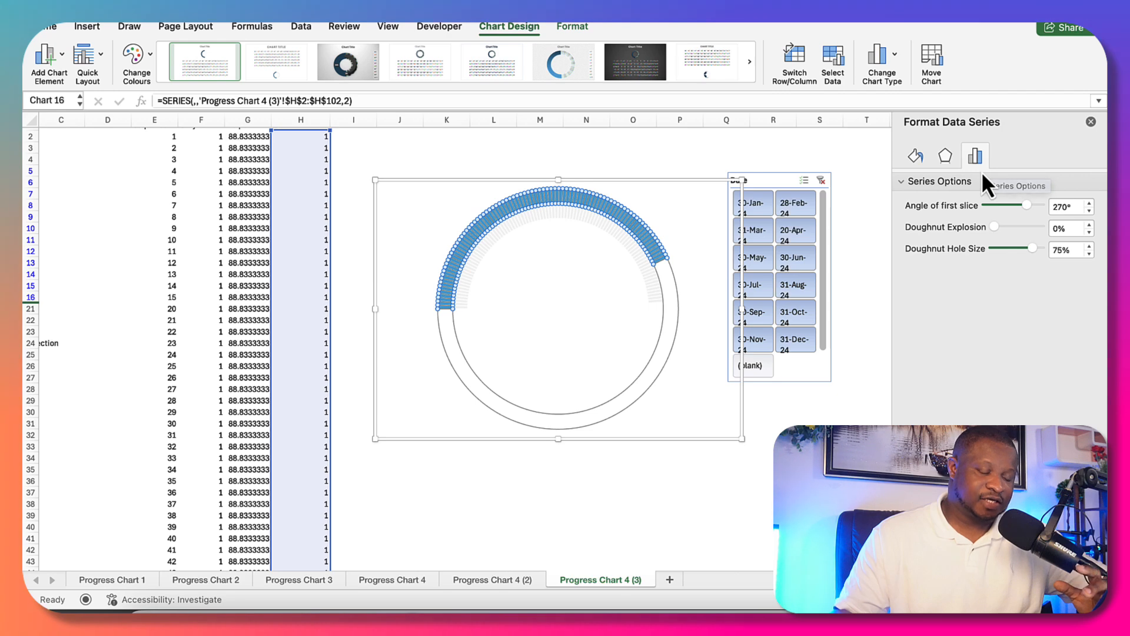
{"action": "left_click", "coordinate": [634, 260]}
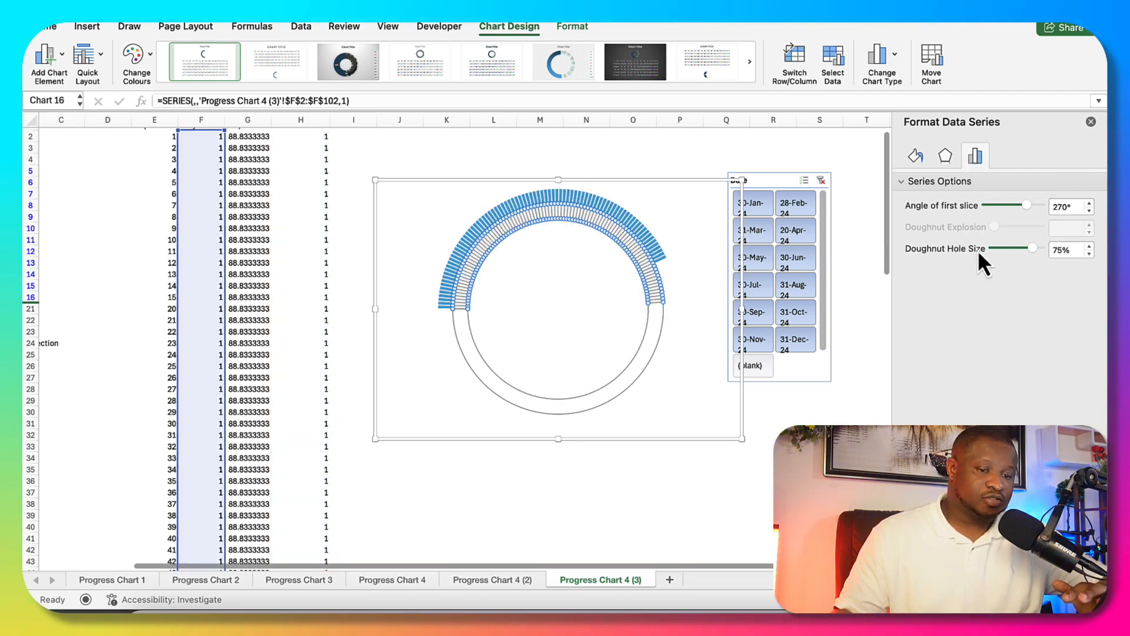
{"action": "mouse_move", "coordinate": [1033, 248]}
{"action": "left_mouse_down"}
{"action": "mouse_move", "coordinate": [1016, 253]}
{"action": "mouse_move", "coordinate": [1040, 254]}
{"action": "left_mouse_up"}
{"action": "double_click", "coordinate": [1064, 250]}
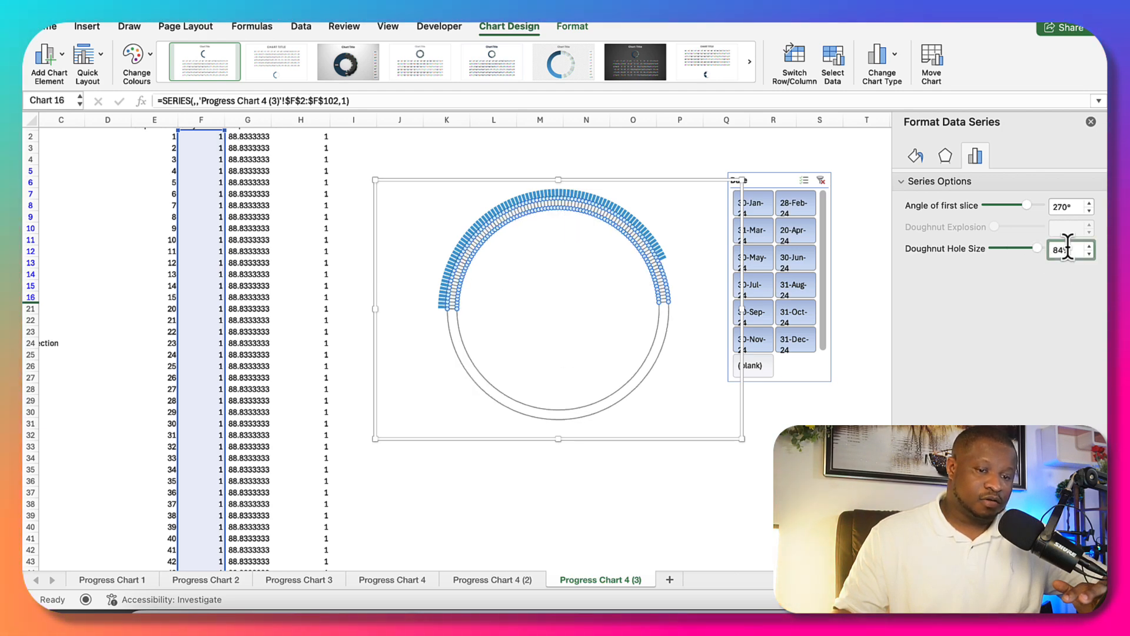
{"action": "type", "text": "75"}
{"action": "key", "text": "Return"}
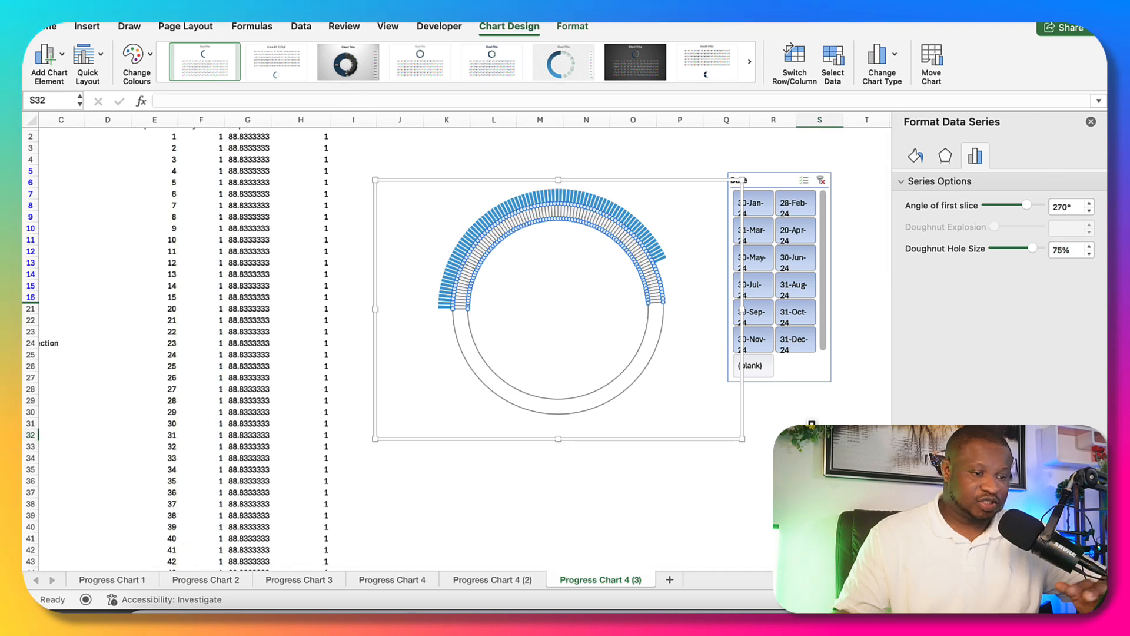
{"action": "left_click", "coordinate": [820, 435]}
Step: Change the chart type to the first Combo option, combining columns with a line
{"action": "left_click", "coordinate": [649, 246]}
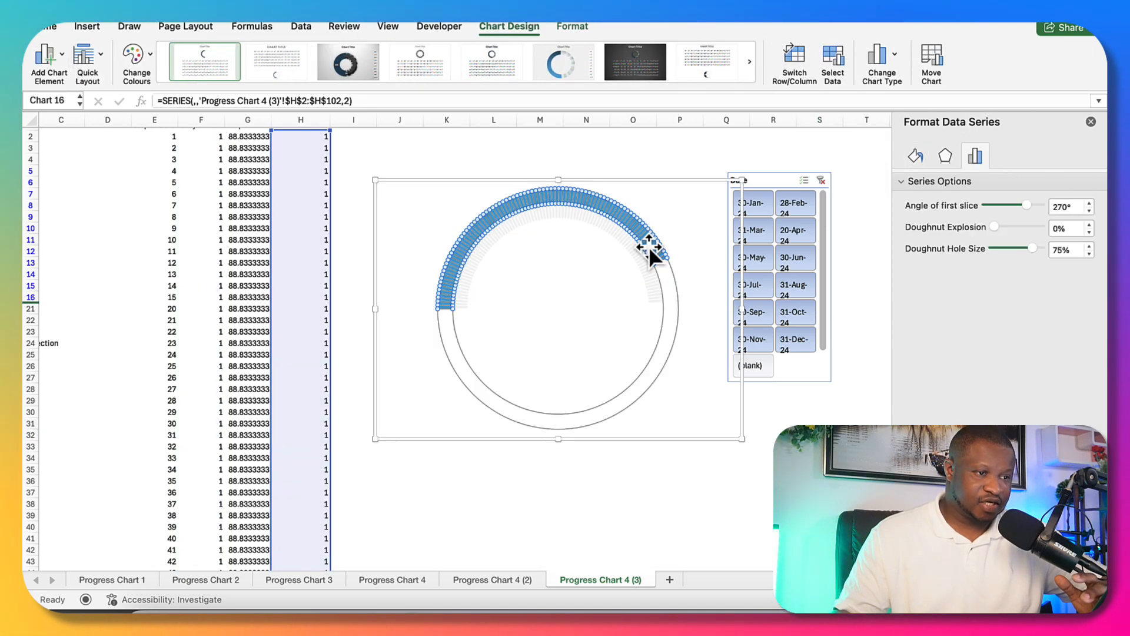
{"action": "left_click", "coordinate": [566, 25]}
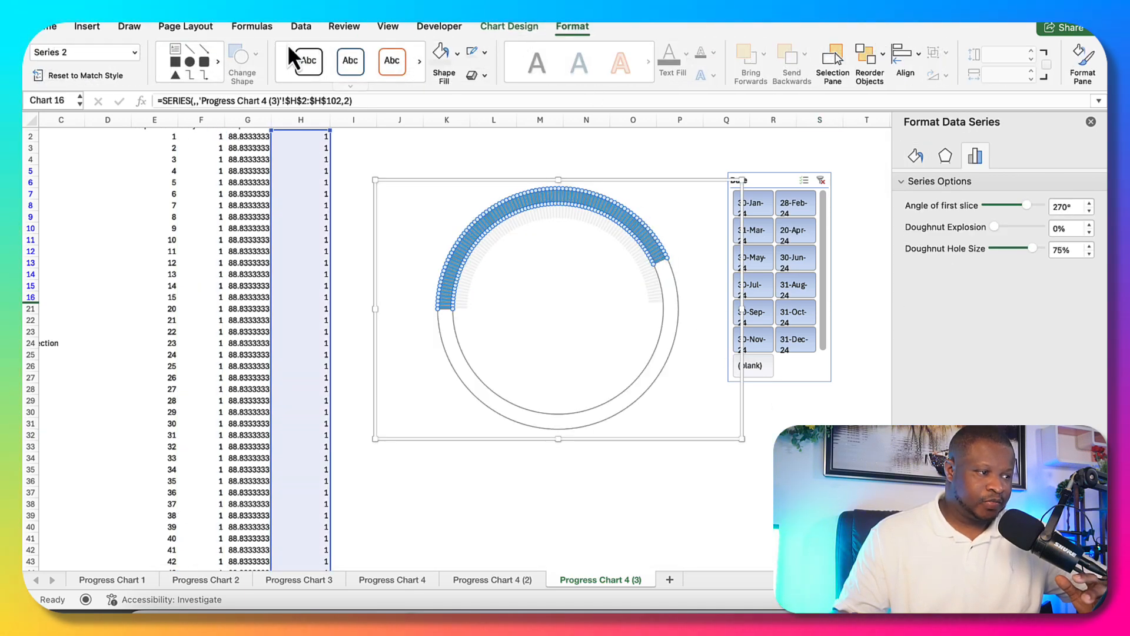
{"action": "left_click", "coordinate": [135, 53]}
{"action": "left_click", "coordinate": [747, 456]}
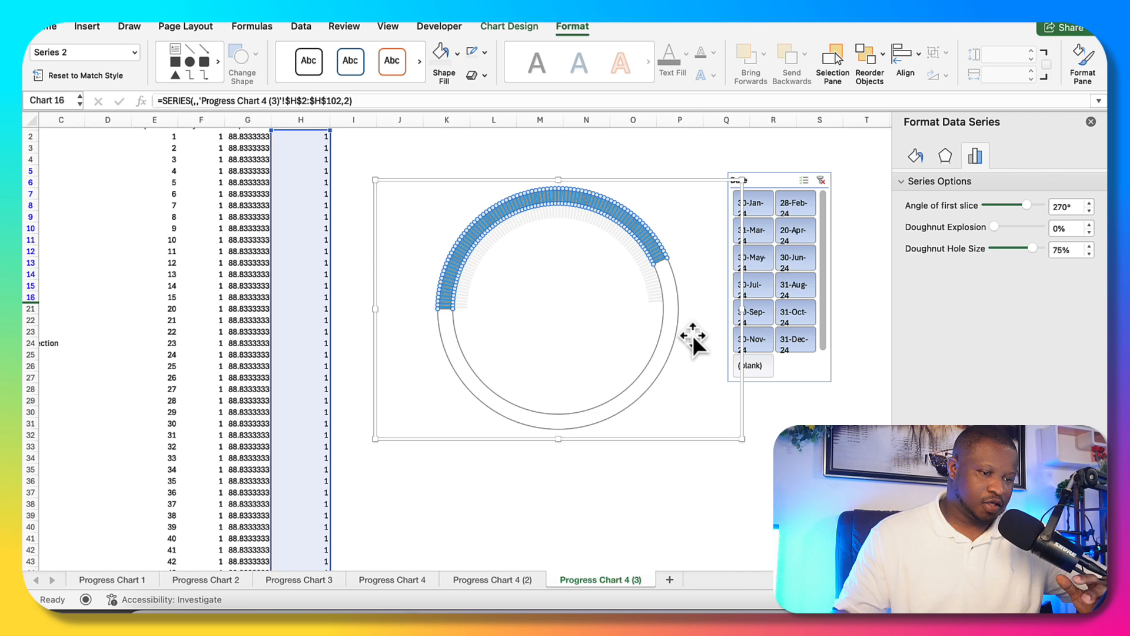
{"action": "right_click", "coordinate": [655, 253]}
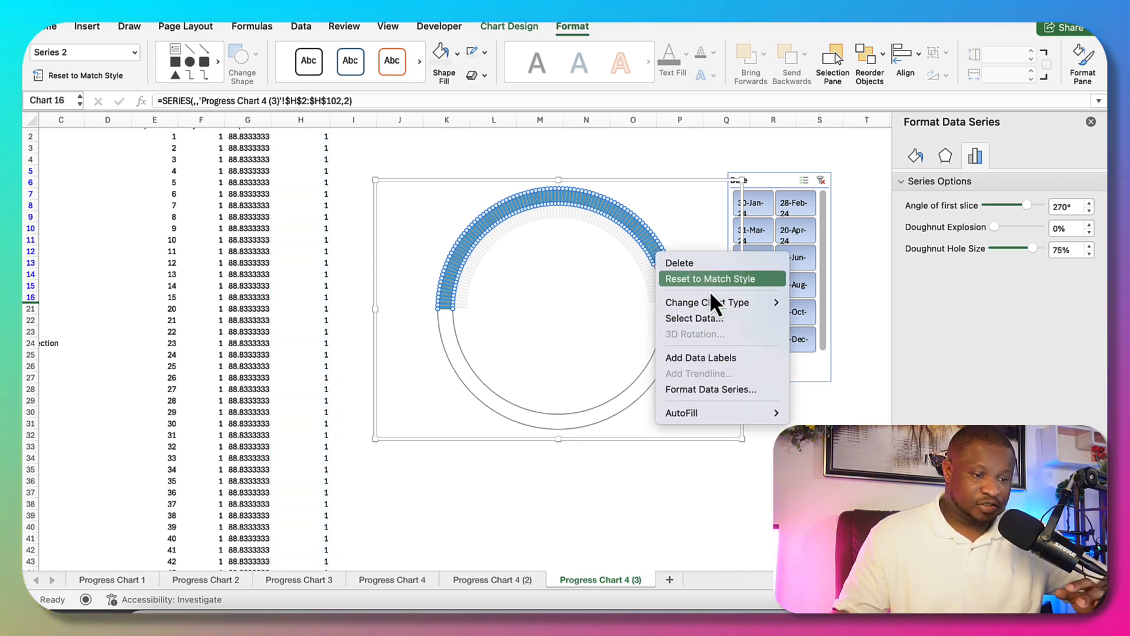
{"action": "mouse_move", "coordinate": [709, 292]}
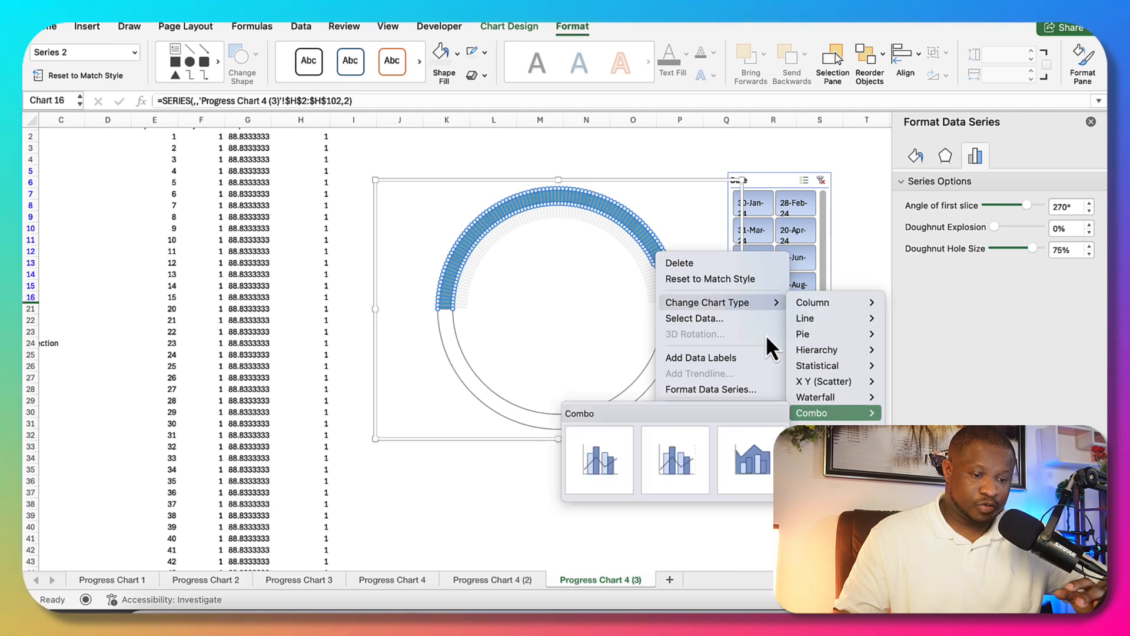
{"action": "mouse_move", "coordinate": [836, 413]}
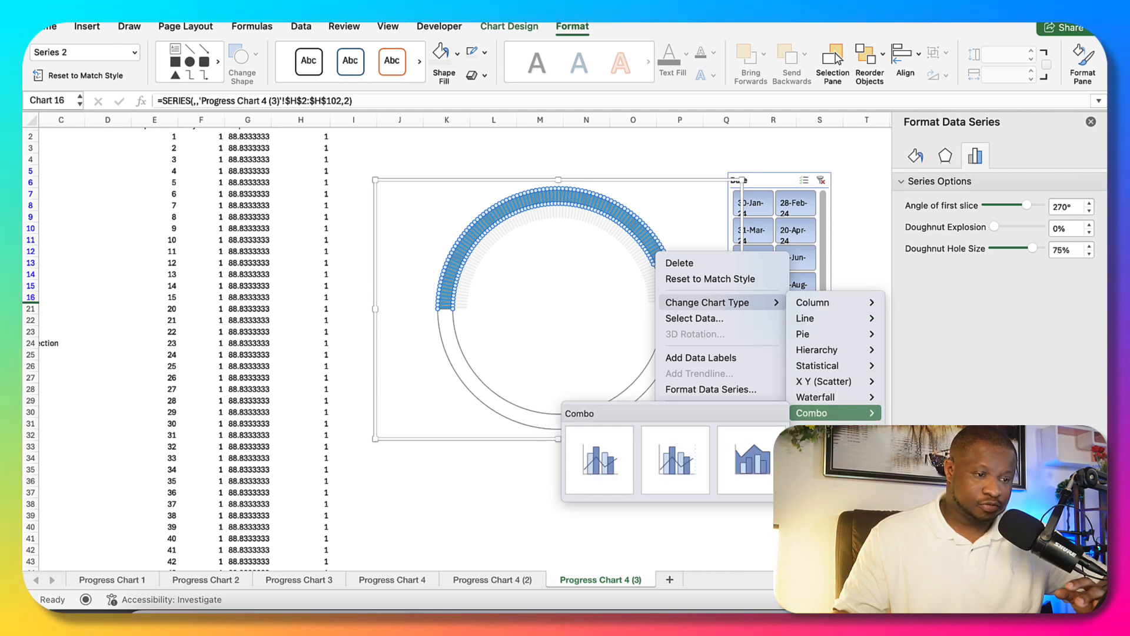
{"action": "left_click", "coordinate": [602, 471]}
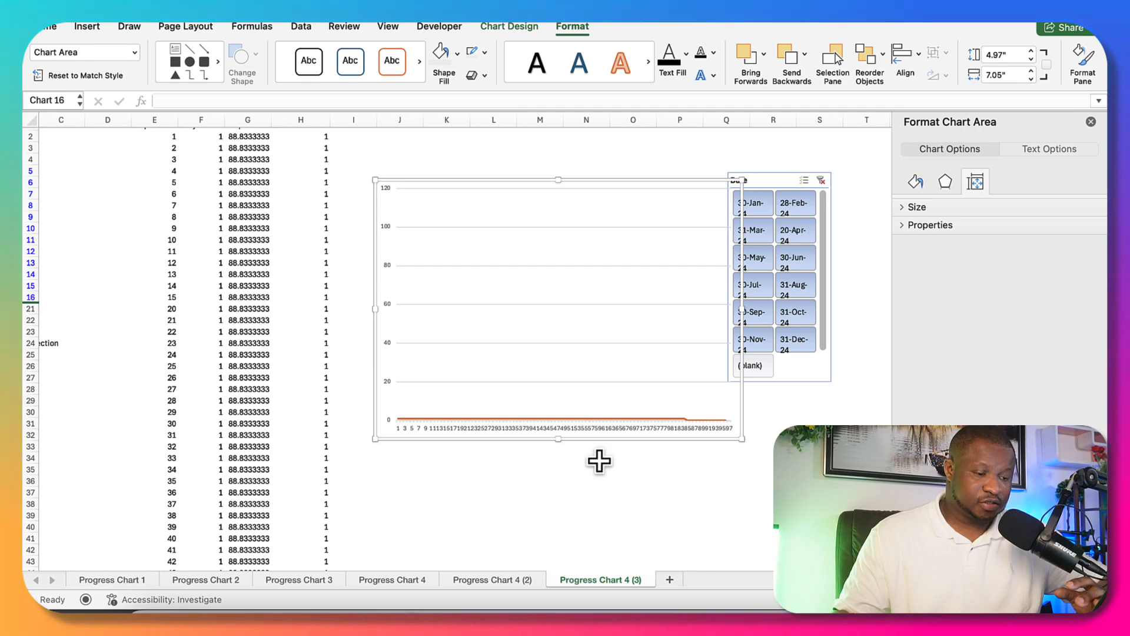
Step: Plot the Color line series (H2:H102) on the secondary axis
{"action": "left_click", "coordinate": [501, 419]}
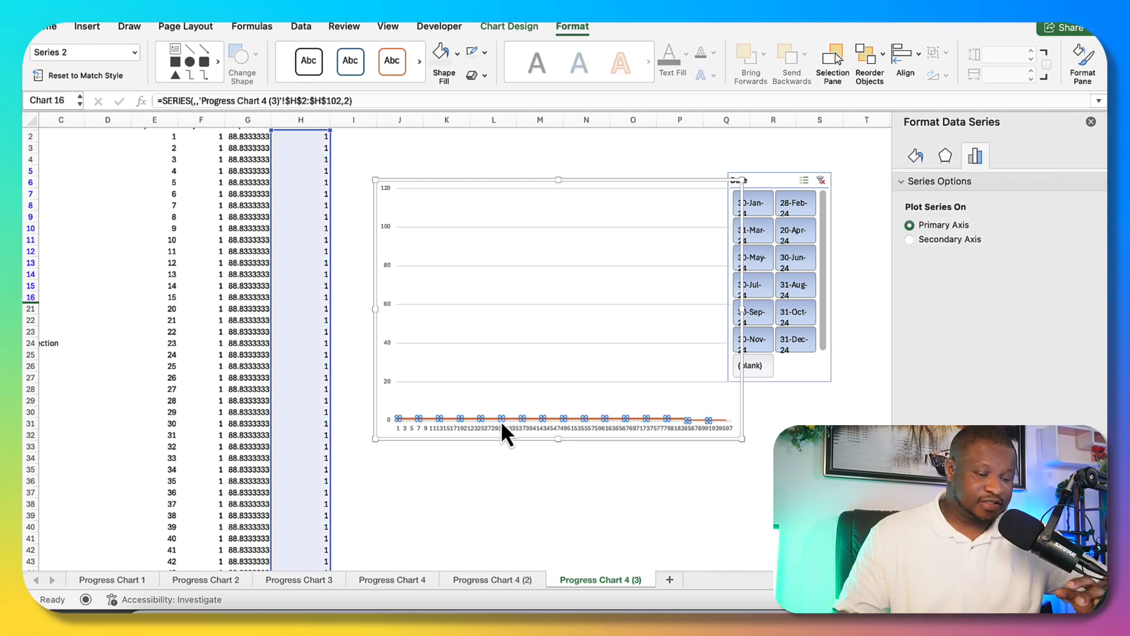
{"action": "left_click", "coordinate": [496, 425]}
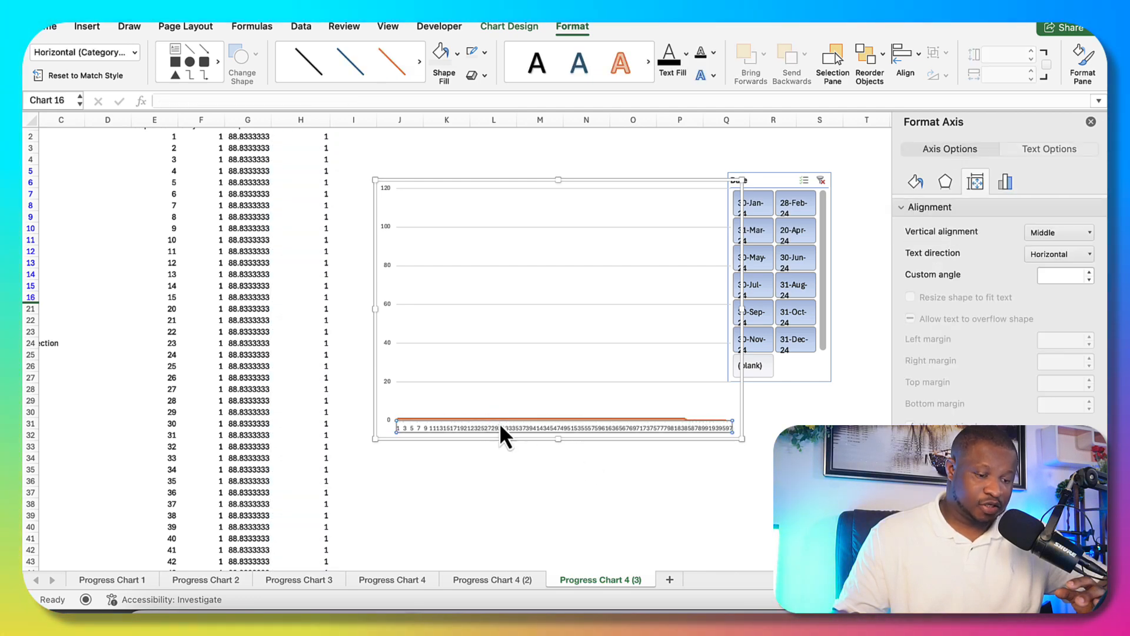
{"action": "left_click", "coordinate": [499, 422]}
{"action": "left_click", "coordinate": [502, 427]}
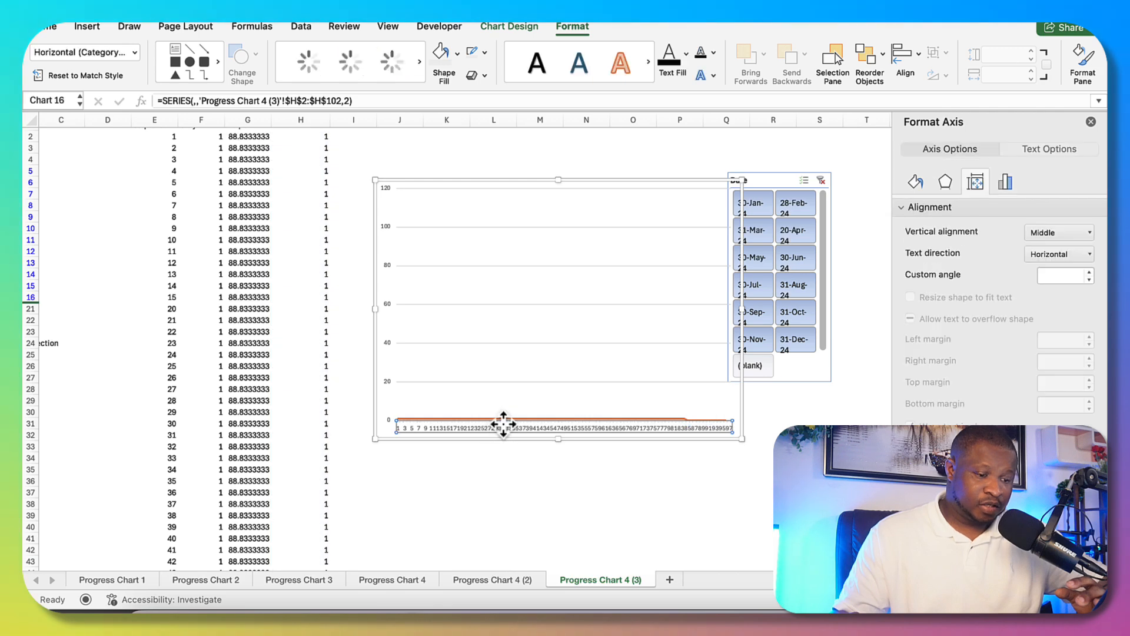
{"action": "left_click", "coordinate": [507, 427]}
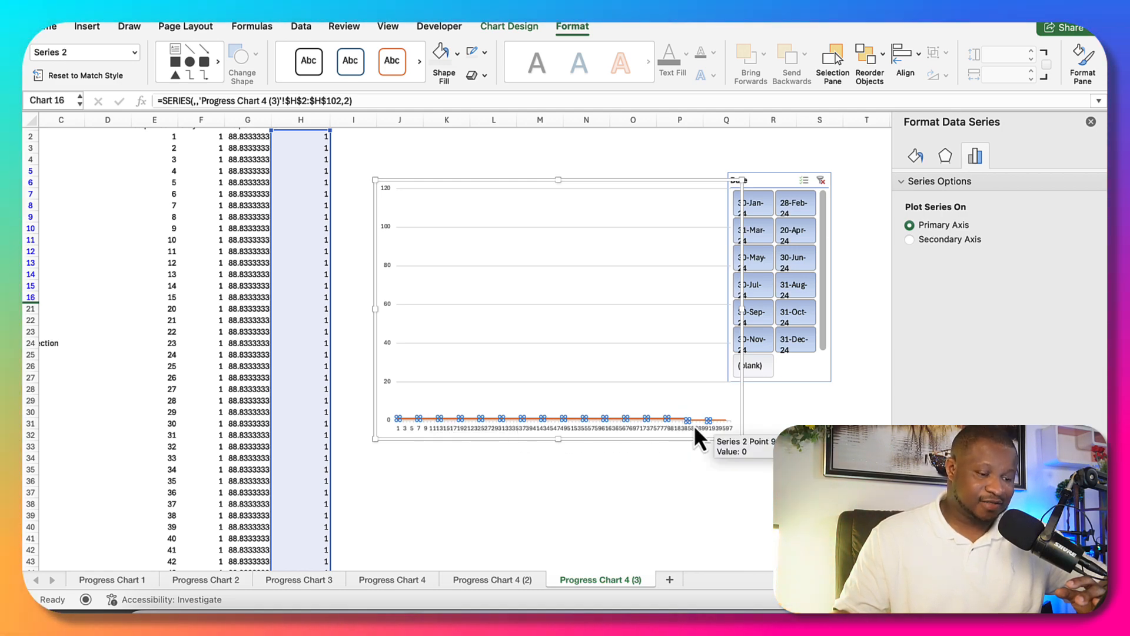
{"action": "left_click", "coordinate": [913, 242]}
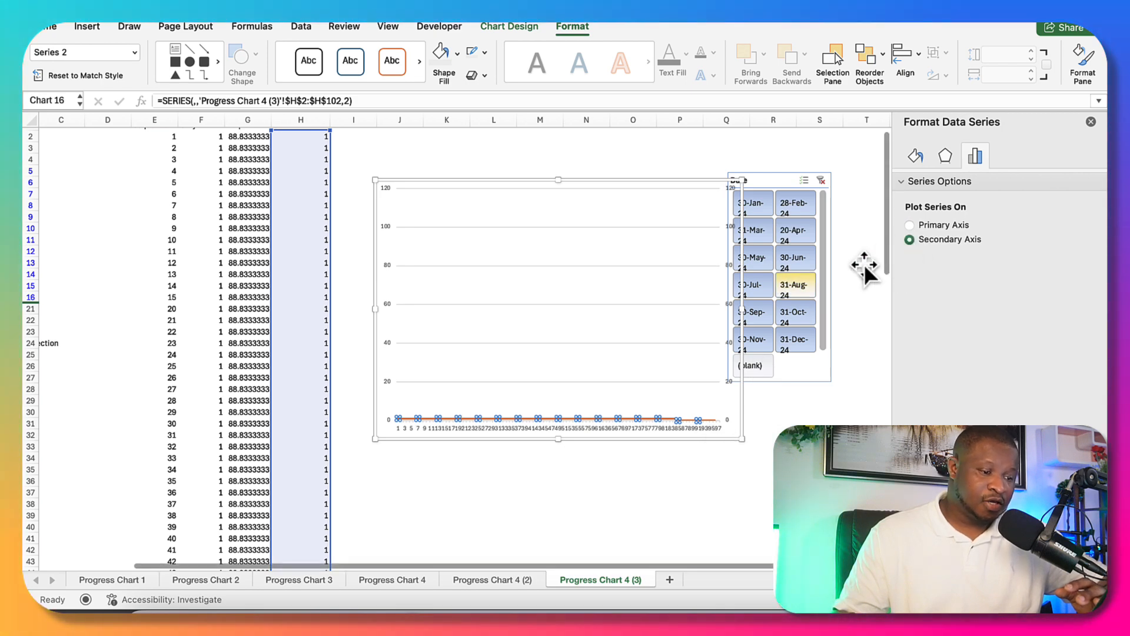
Step: Change the chart type of the Color series on the secondary axis to Doughnut
{"action": "right_click", "coordinate": [489, 419]}
{"action": "key", "text": "Down"}
{"action": "key", "text": "Down"}
{"action": "key", "text": "Down"}
{"action": "key", "text": "Right"}
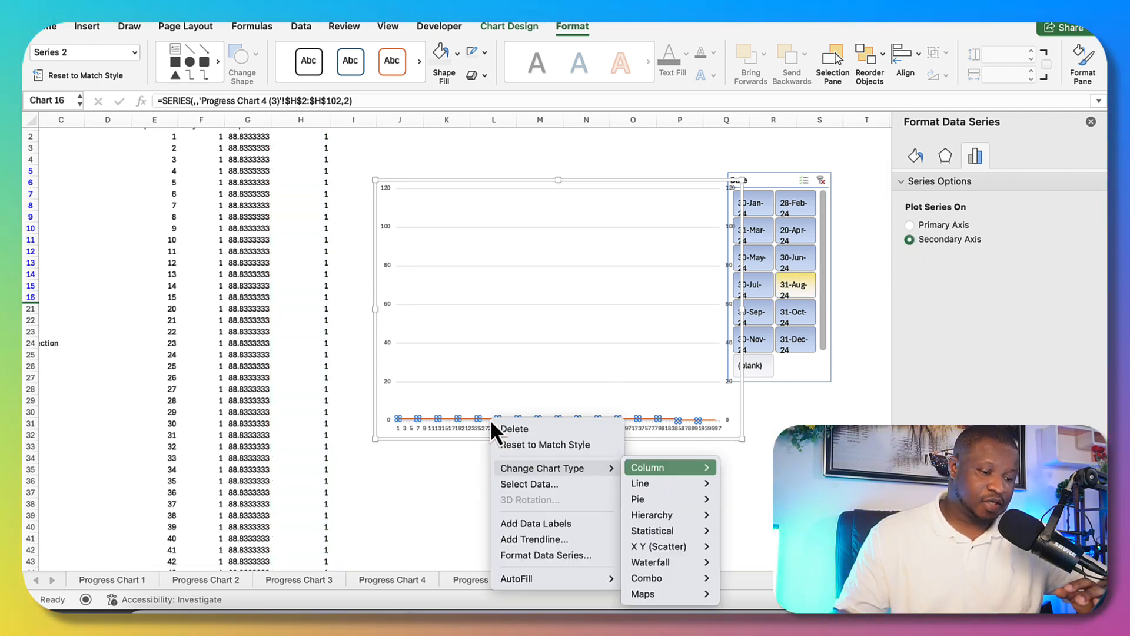
{"action": "key", "text": "Down"}
{"action": "key", "text": "Down"}
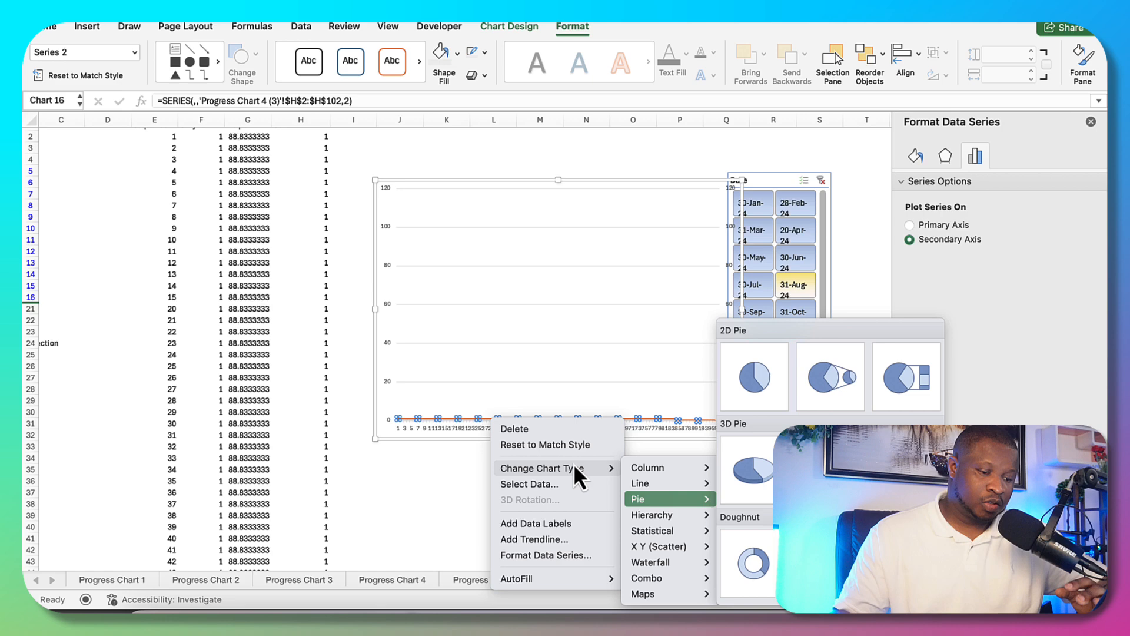
{"action": "left_click", "coordinate": [745, 557]}
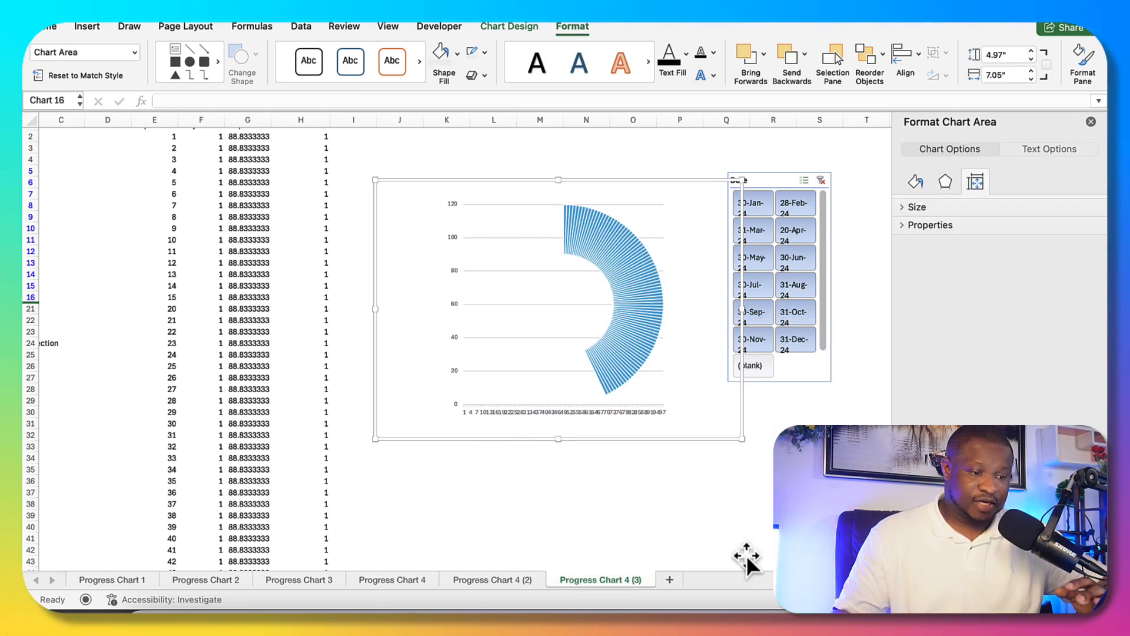
Step: Change the grey column series (F2:F102) to a Doughnut chart type and select the overlaid Color series
{"action": "left_click", "coordinate": [560, 405]}
{"action": "left_click", "coordinate": [523, 404]}
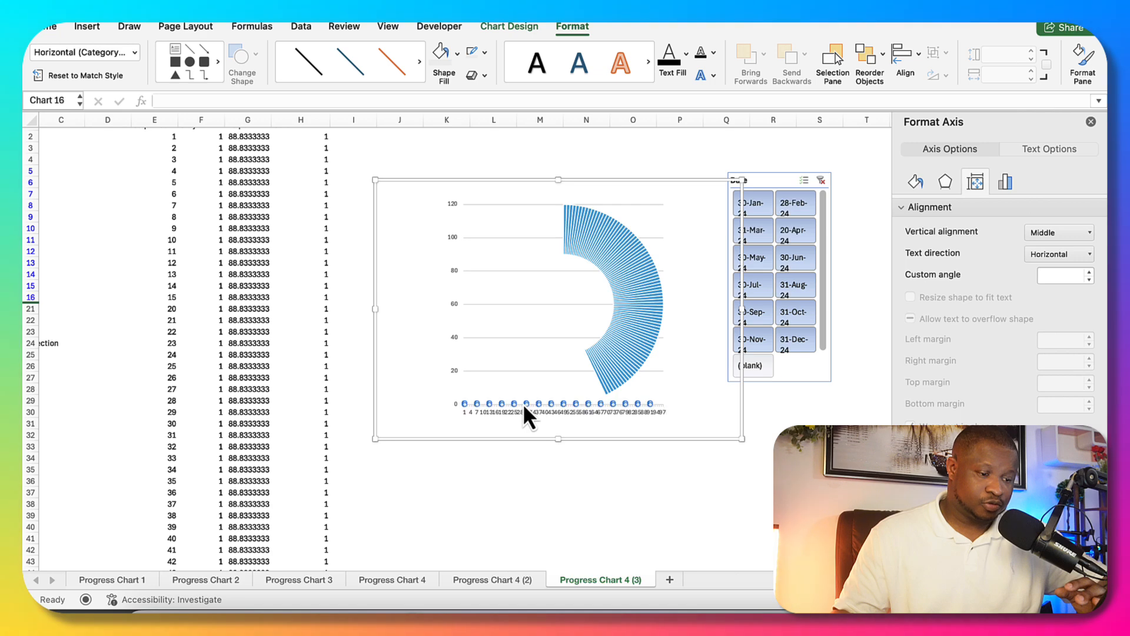
{"action": "right_click", "coordinate": [521, 402]}
{"action": "mouse_move", "coordinate": [568, 452]}
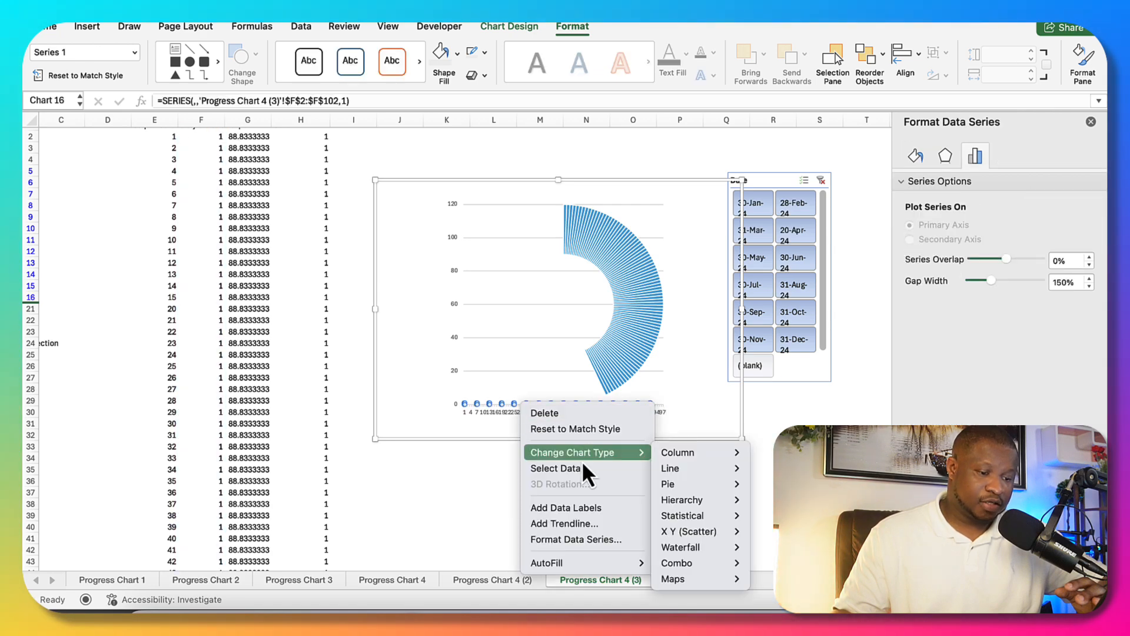
{"action": "mouse_move", "coordinate": [695, 484]}
{"action": "left_click", "coordinate": [765, 547]}
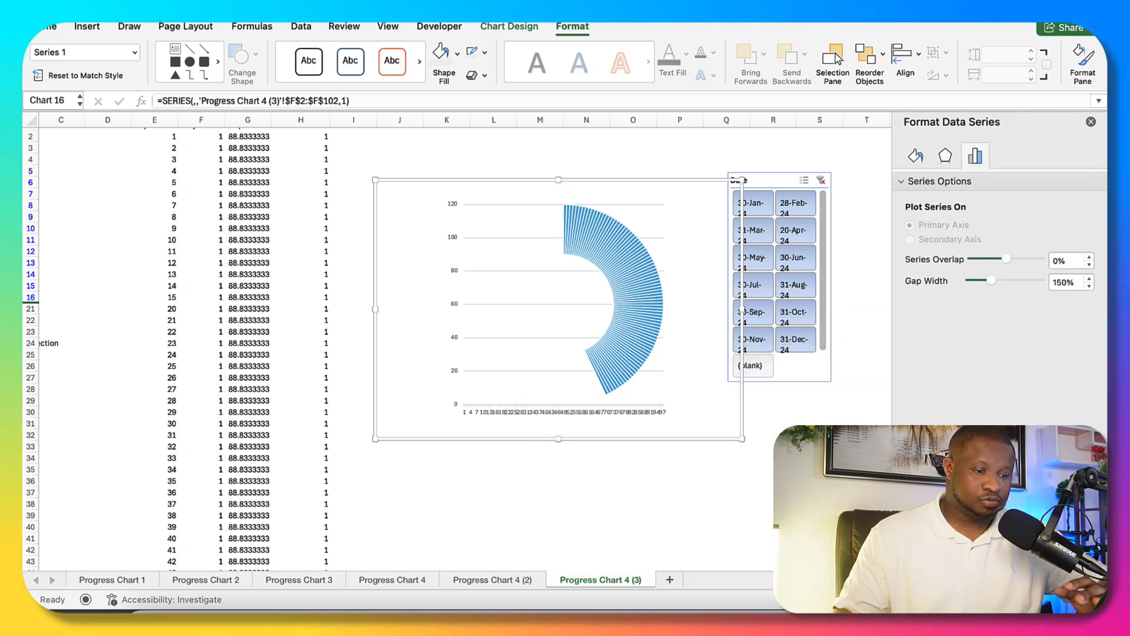
{"action": "left_click", "coordinate": [571, 408]}
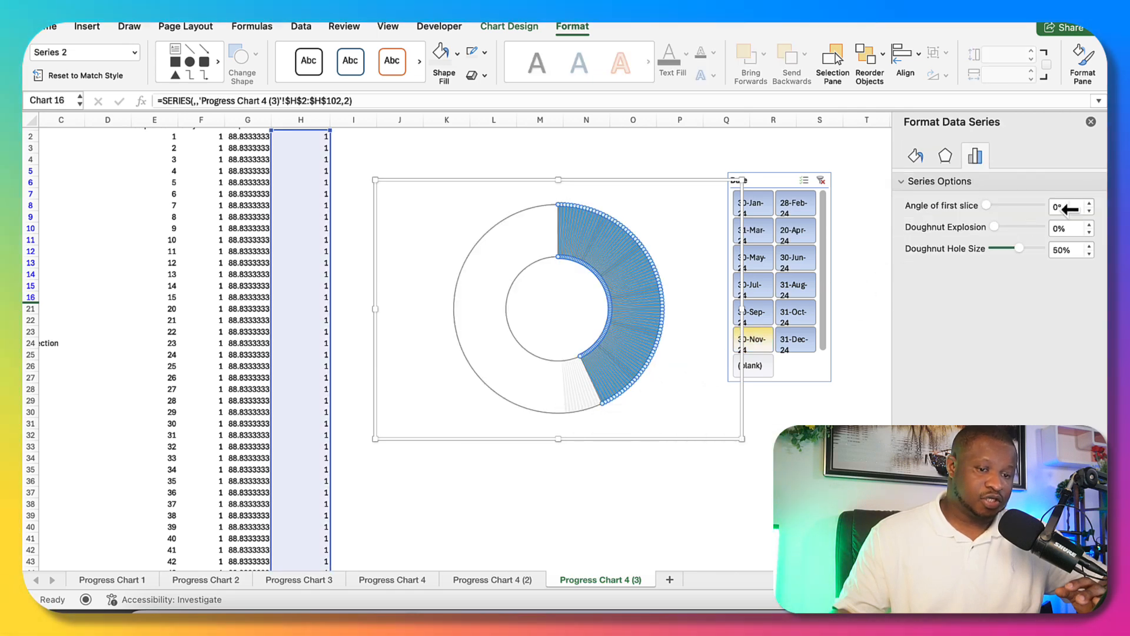
Step: Set the Color doughnut series' angle of first slice to 270°
{"action": "key", "text": "BackSpace"}
{"action": "key", "text": "BackSpace"}
{"action": "type", "text": "27"}
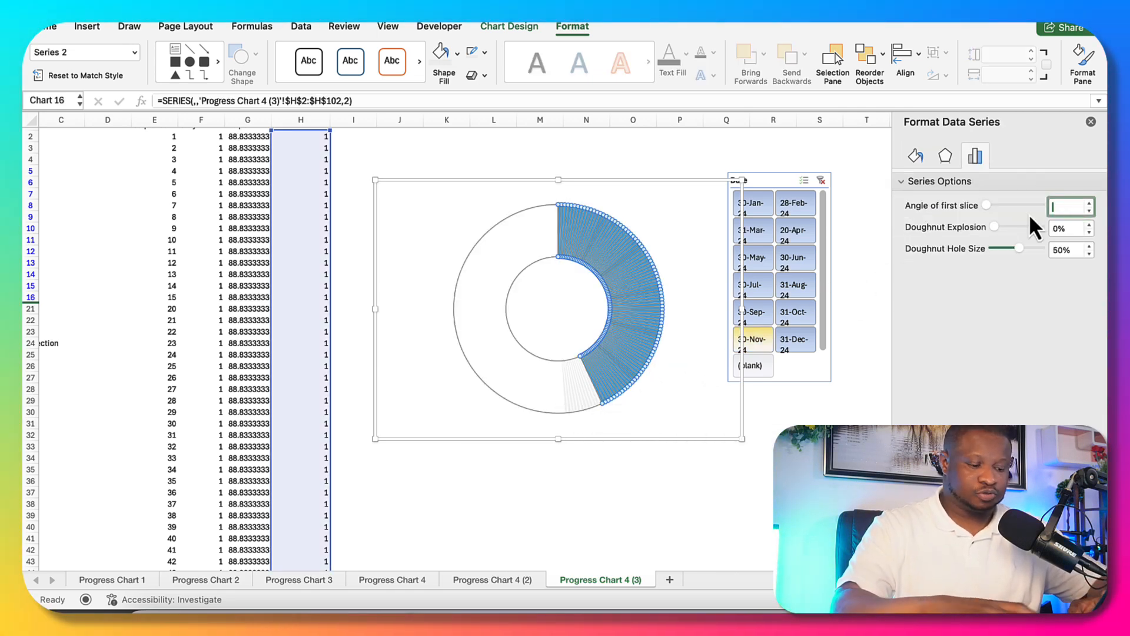
{"action": "type", "text": "0"}
{"action": "key", "text": "Return"}
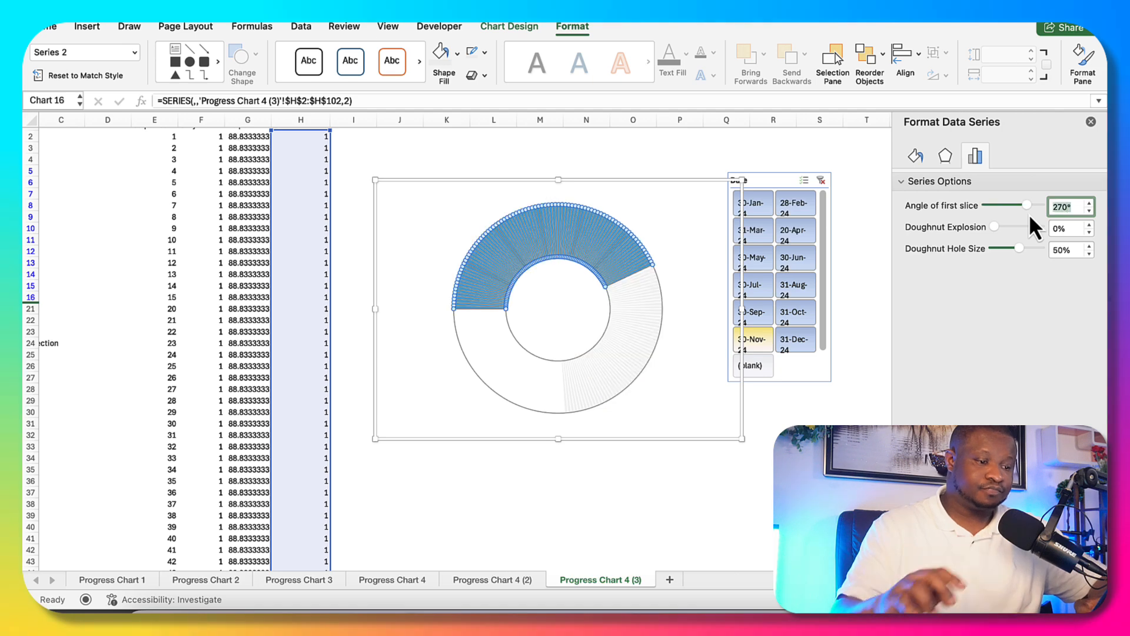
{"action": "left_click", "coordinate": [612, 349]}
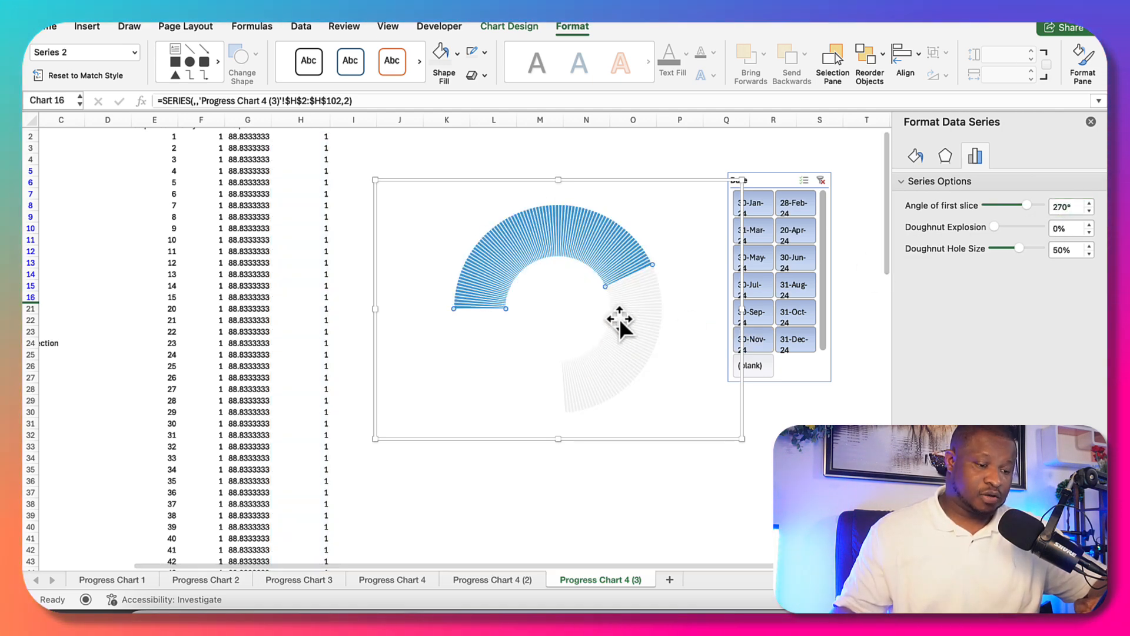
Step: Try a doughnut hole size of 70% on the blue Color series
{"action": "left_click", "coordinate": [589, 238]}
{"action": "scroll", "coordinate": [562, 245], "scroll_direction": "left", "scroll_amount": 1}
{"action": "left_click", "coordinate": [564, 248]}
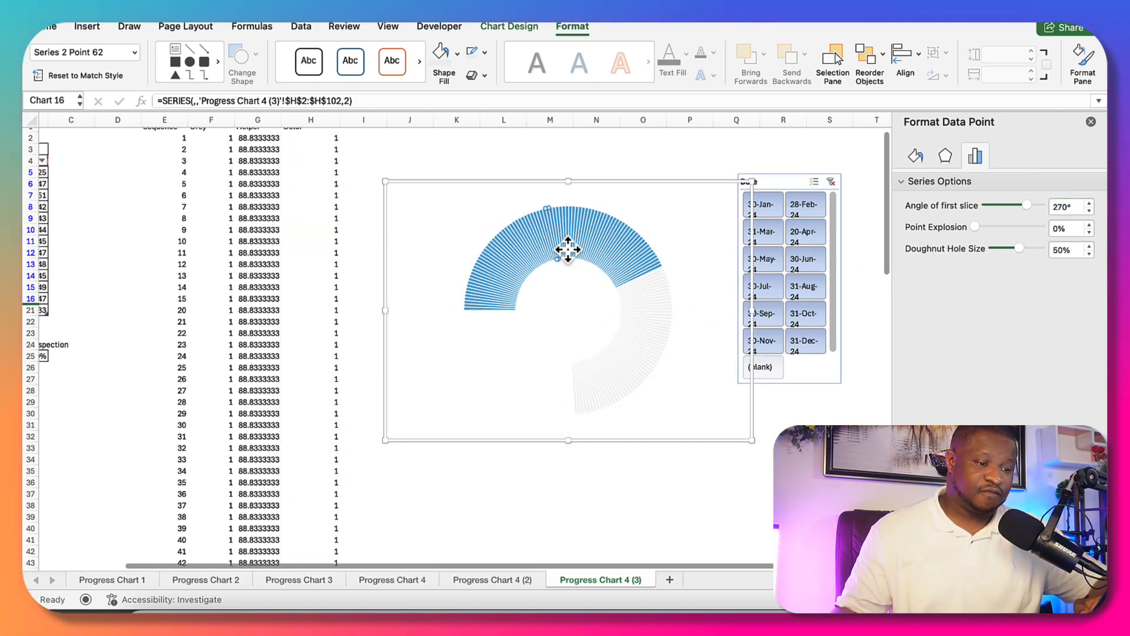
{"action": "left_click", "coordinate": [685, 483]}
{"action": "left_click", "coordinate": [649, 309]}
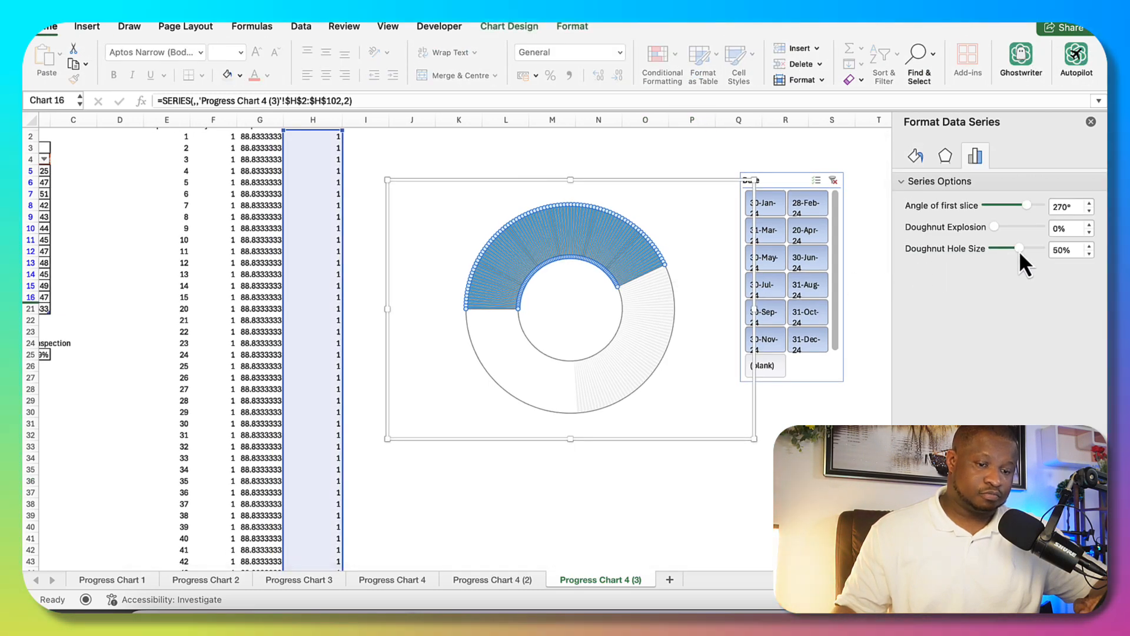
{"action": "left_click_drag", "start_coordinate": [1019, 250], "coordinate": [1029, 252]}
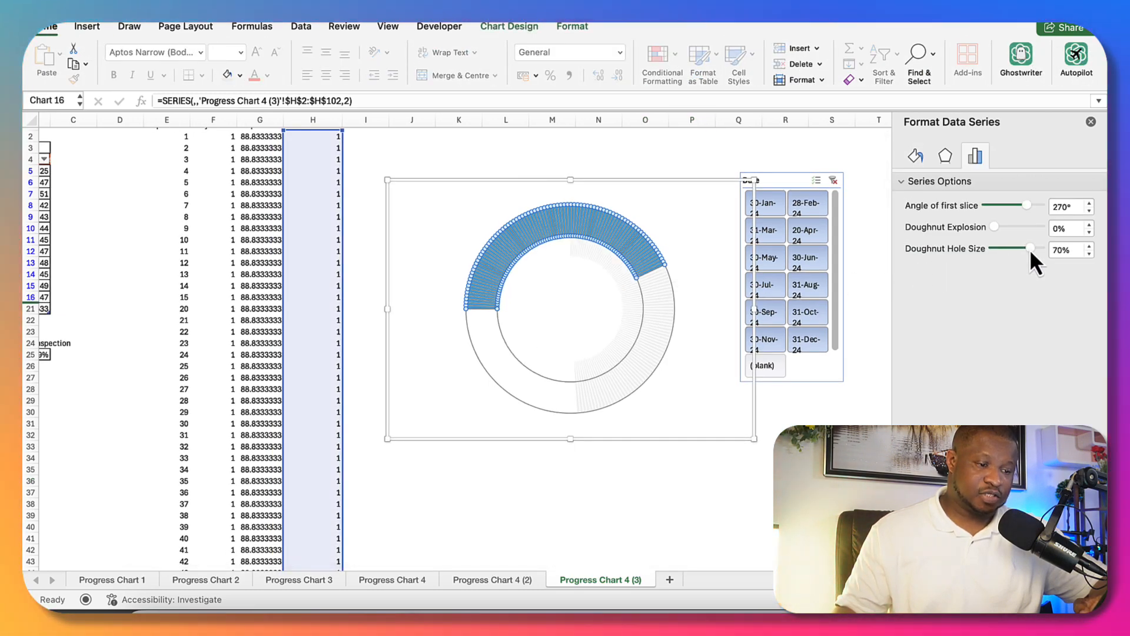
Step: Set the angle of first slice of the grey doughnut series (F2:F102) to 270°
{"action": "left_click", "coordinate": [615, 280]}
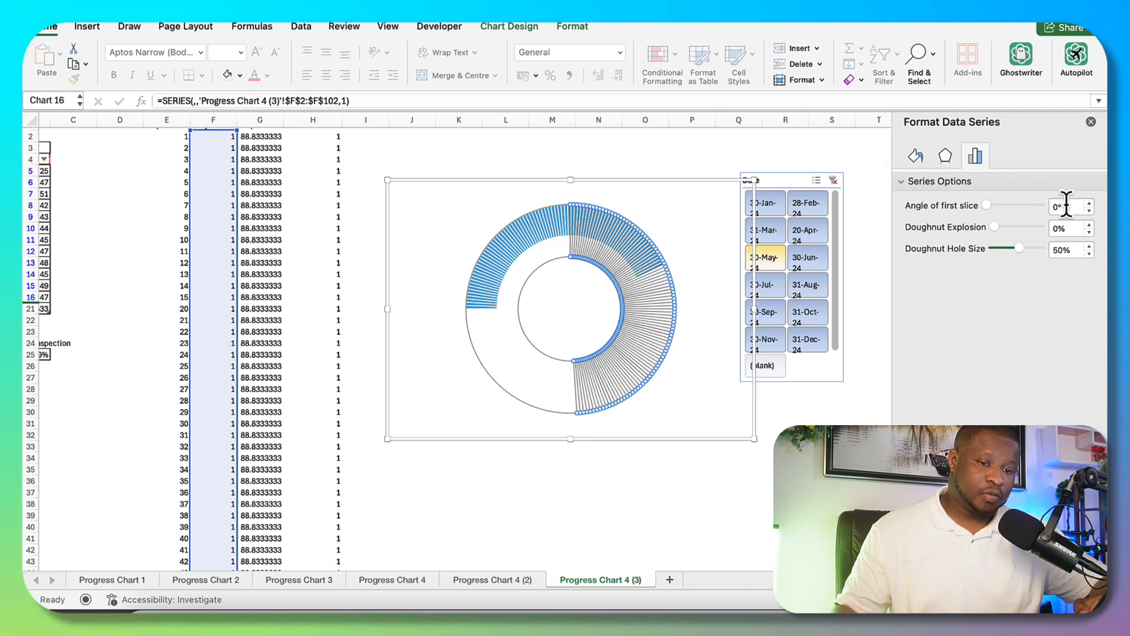
{"action": "type", "text": "270"}
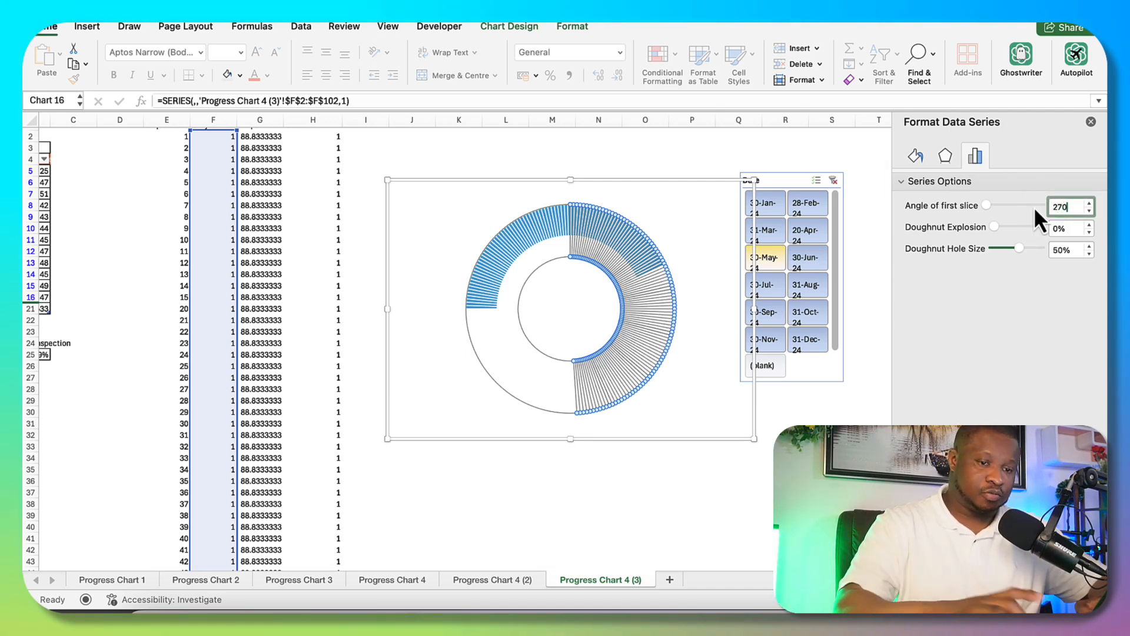
{"action": "key", "text": "Return"}
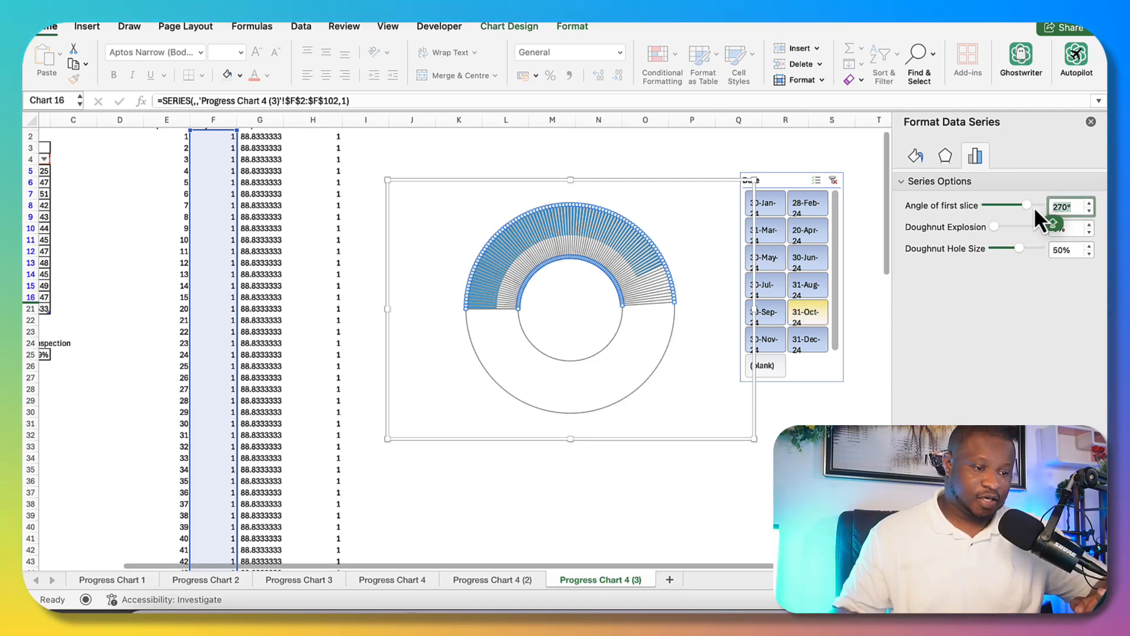
{"action": "left_click", "coordinate": [673, 445]}
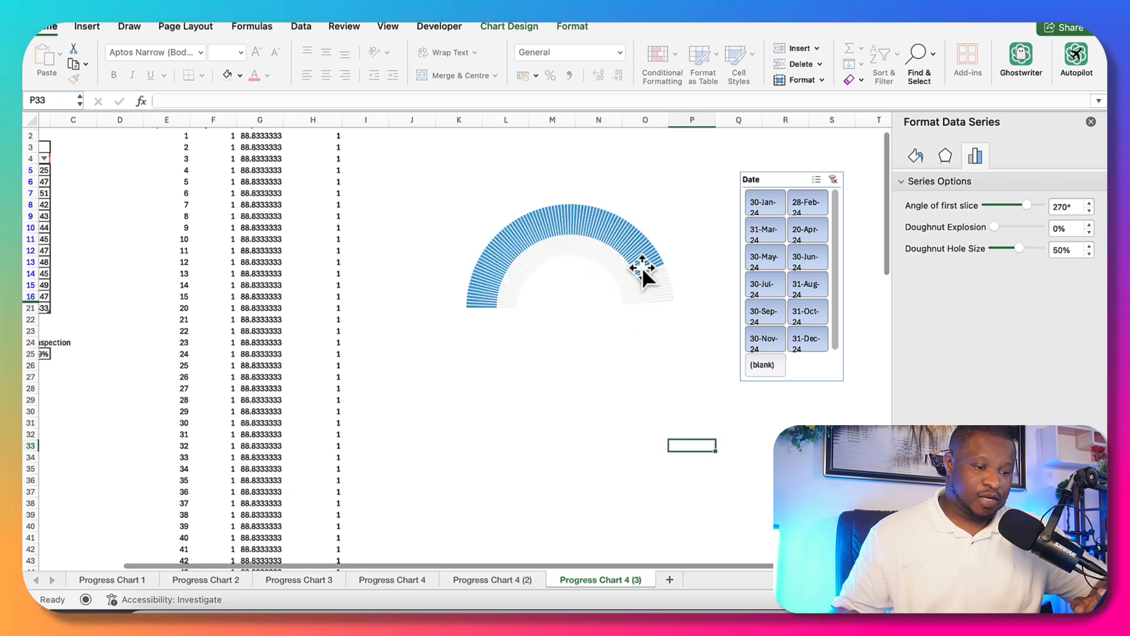
Step: Set the doughnut hole size of the blue Color series to 50%
{"action": "left_click", "coordinate": [643, 262]}
{"action": "left_click", "coordinate": [1074, 249]}
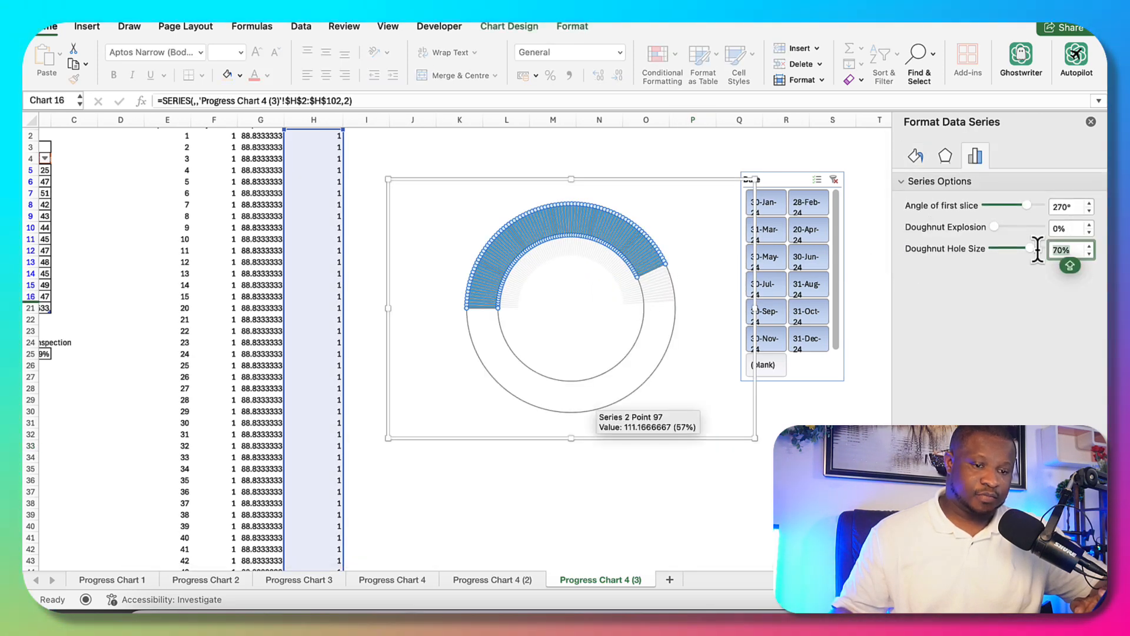
{"action": "key", "text": "Return"}
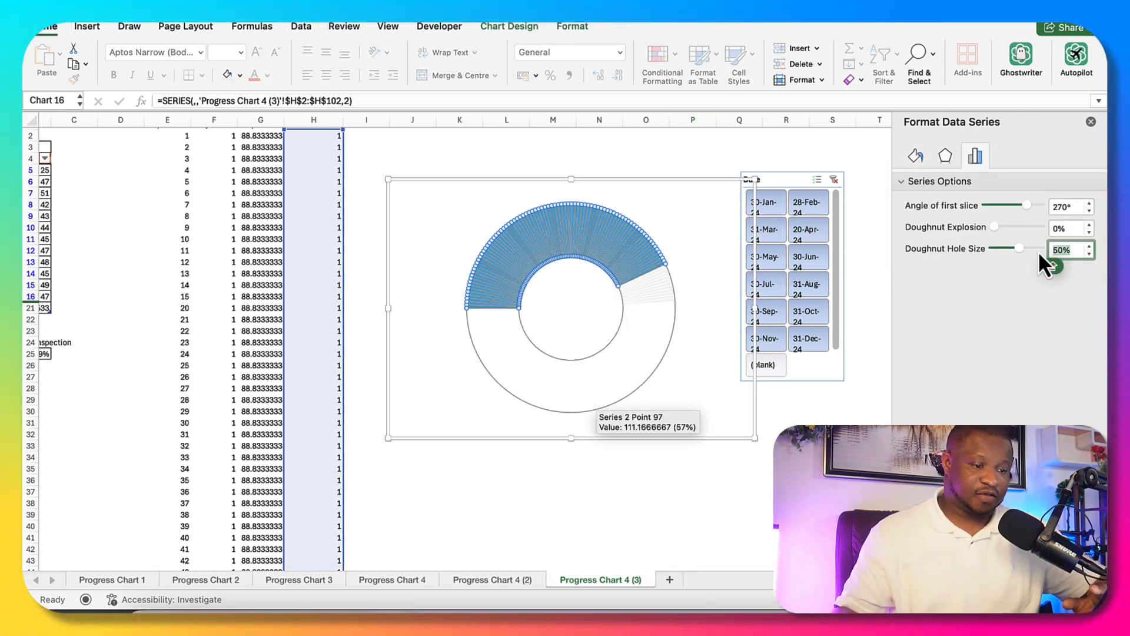
{"action": "left_click", "coordinate": [656, 480]}
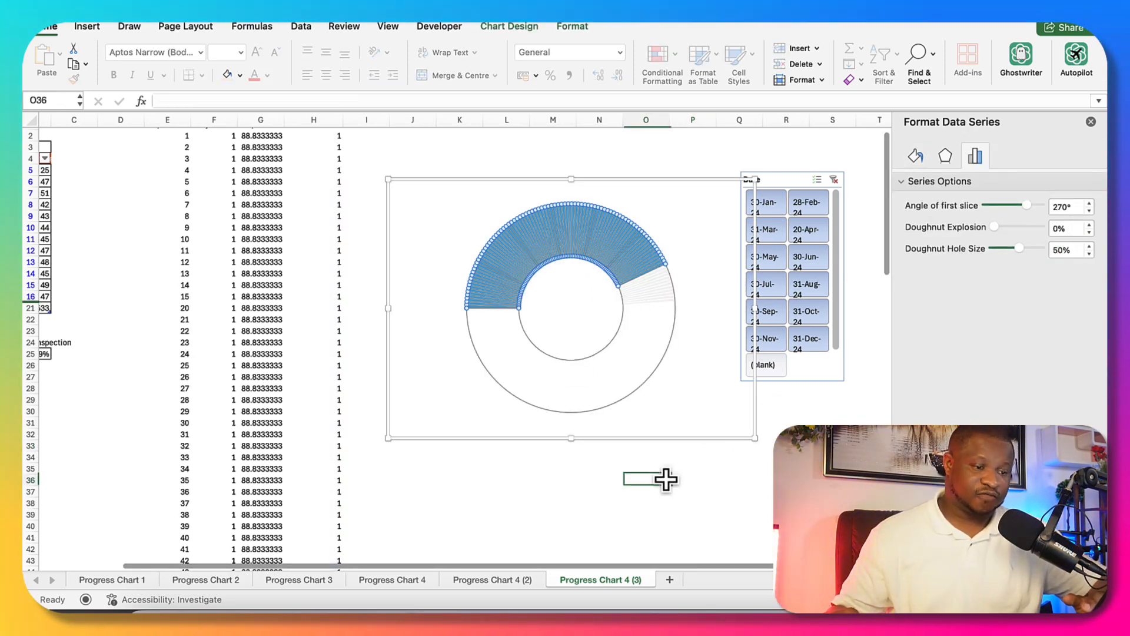
Step: Enlarge the gauge chart and move it up and to the left, clear of the Date slicer
{"action": "left_click", "coordinate": [651, 281]}
{"action": "left_click_drag", "start_coordinate": [753, 437], "coordinate": [748, 483]}
{"action": "left_click_drag", "start_coordinate": [582, 183], "coordinate": [541, 147]}
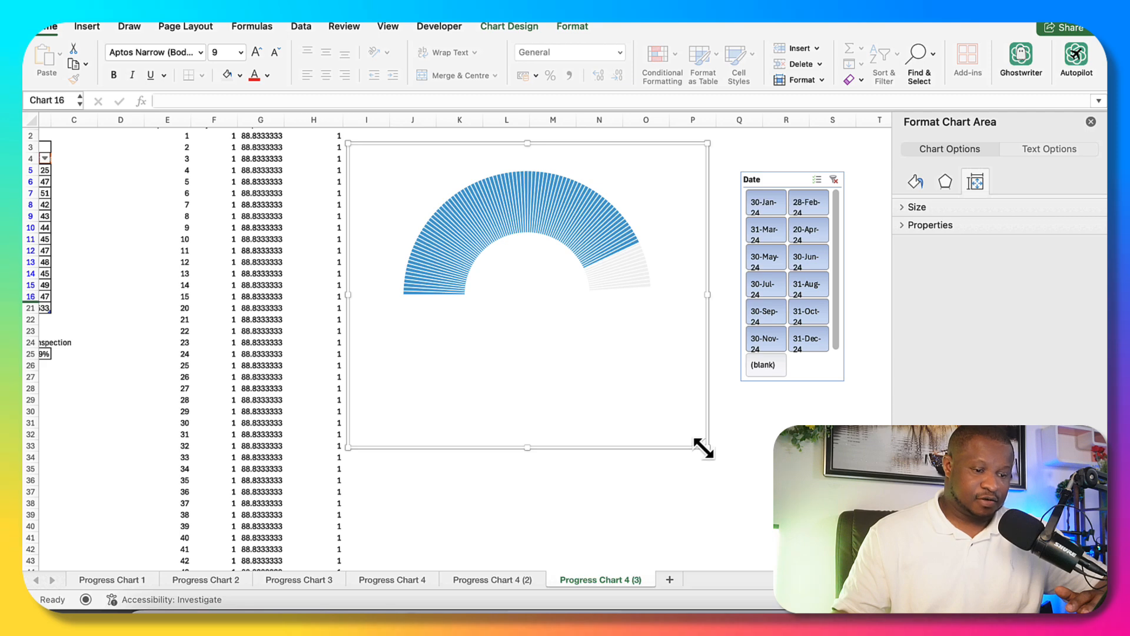
{"action": "left_click_drag", "start_coordinate": [703, 449], "coordinate": [719, 460]}
Step: Test the gauge's response by clearing the Workplace Inspection values in B9:B12, followed by the wider range B7:B14
{"action": "scroll", "coordinate": [391, 354], "scroll_direction": "up", "scroll_amount": 1}
{"action": "scroll", "coordinate": [391, 353], "scroll_direction": "left", "scroll_amount": 3}
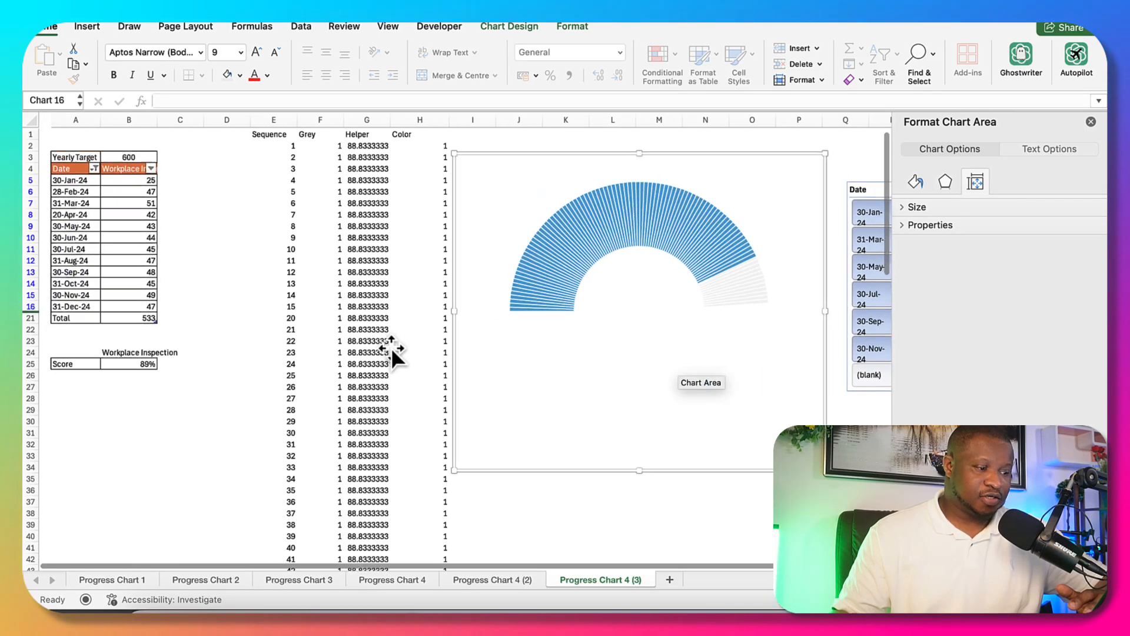
{"action": "left_click", "coordinate": [161, 363]}
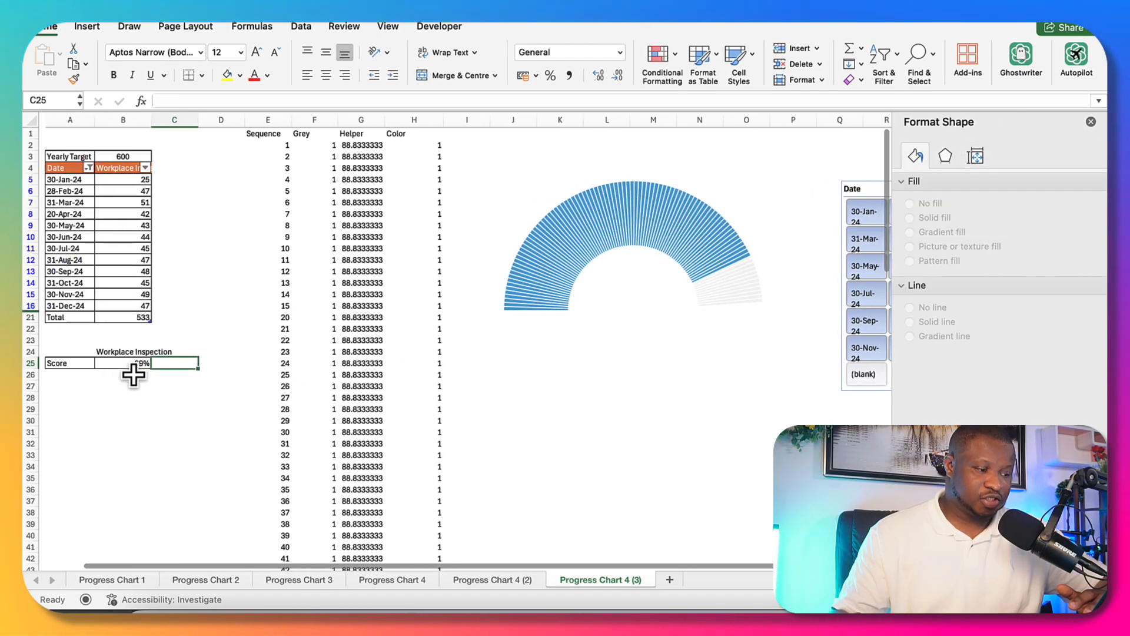
{"action": "scroll", "coordinate": [134, 376], "scroll_direction": "right", "scroll_amount": 1}
{"action": "left_click_drag", "start_coordinate": [121, 226], "coordinate": [126, 260]}
{"action": "key", "text": "Delete"}
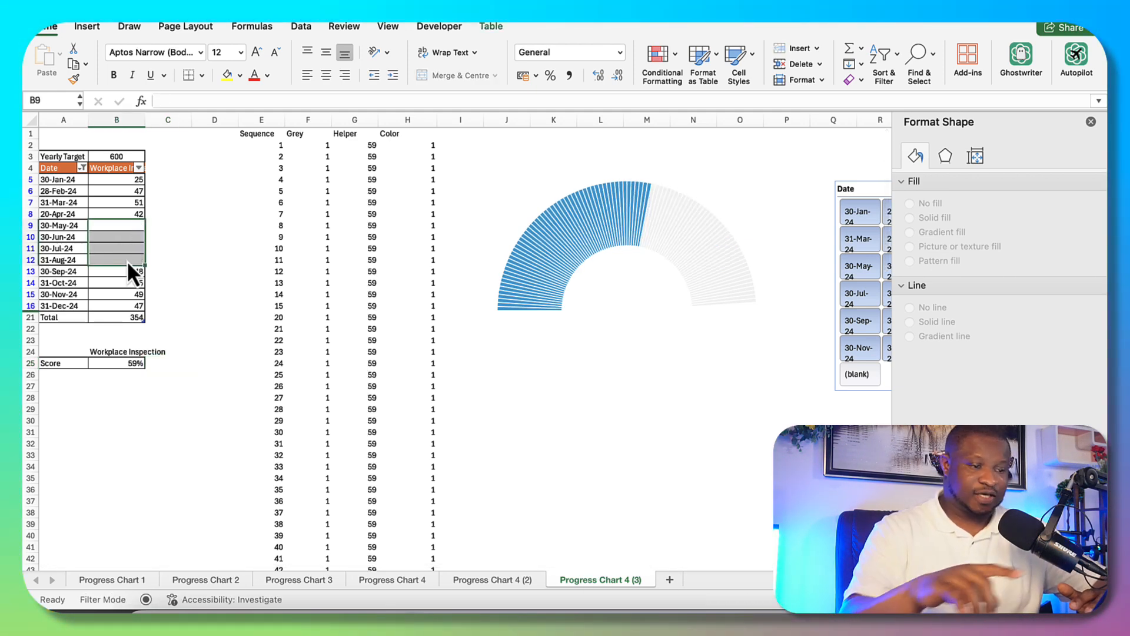
{"action": "left_click_drag", "start_coordinate": [121, 203], "coordinate": [125, 284]}
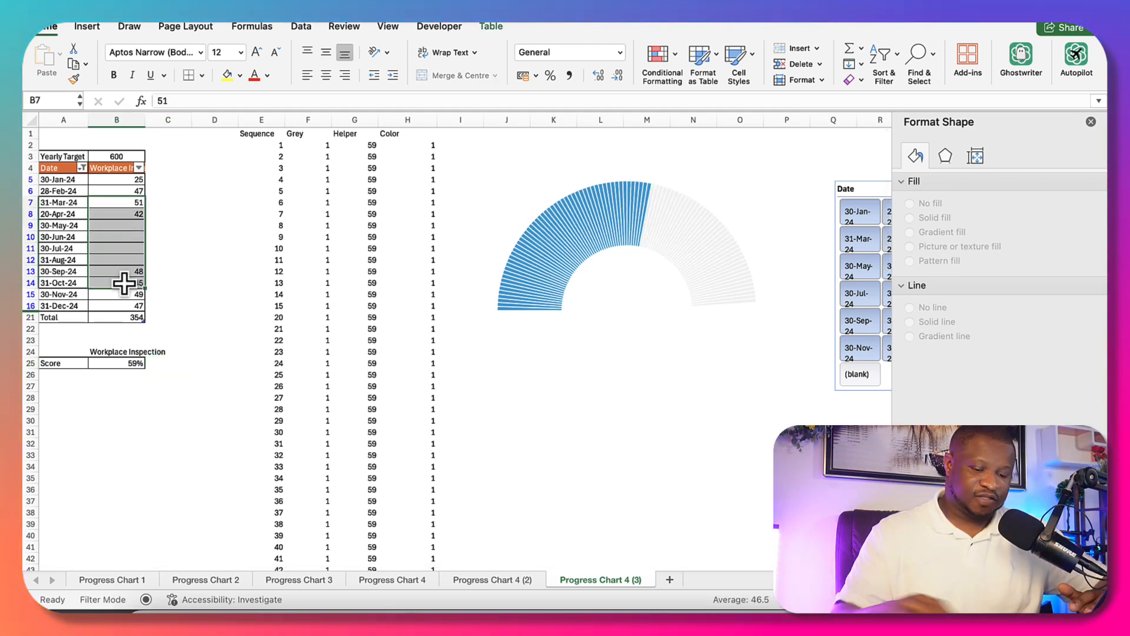
{"action": "key", "text": "Delete"}
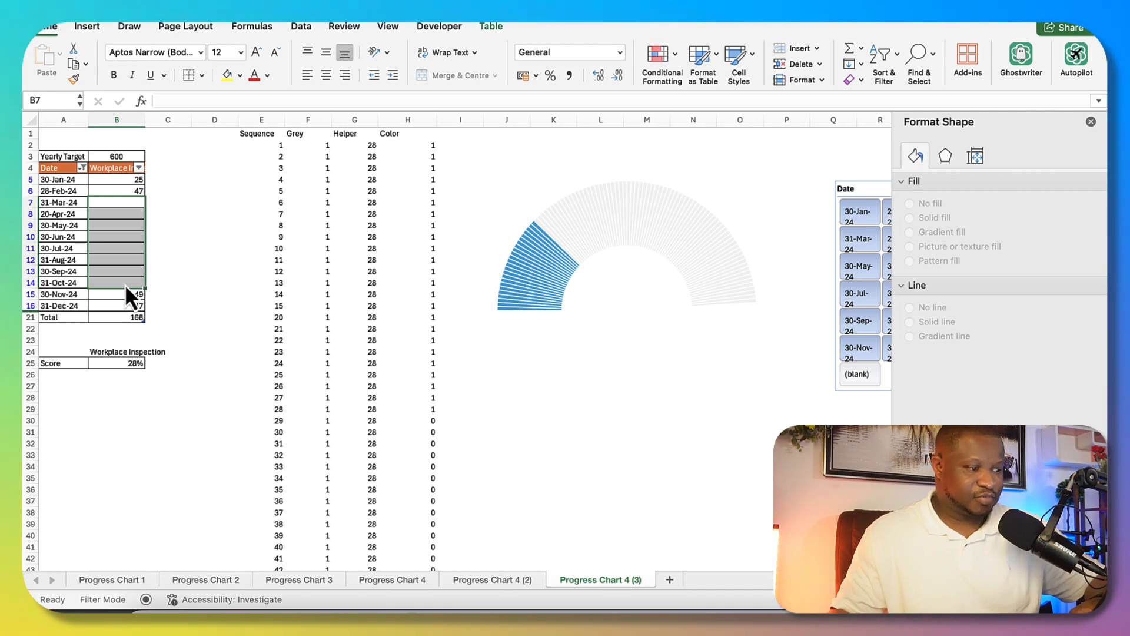
Step: Undo both deletions of the Workplace Inspection values
{"action": "key", "text": "super+z"}
{"action": "key", "text": "super+z"}
{"action": "left_click", "coordinate": [174, 476]}
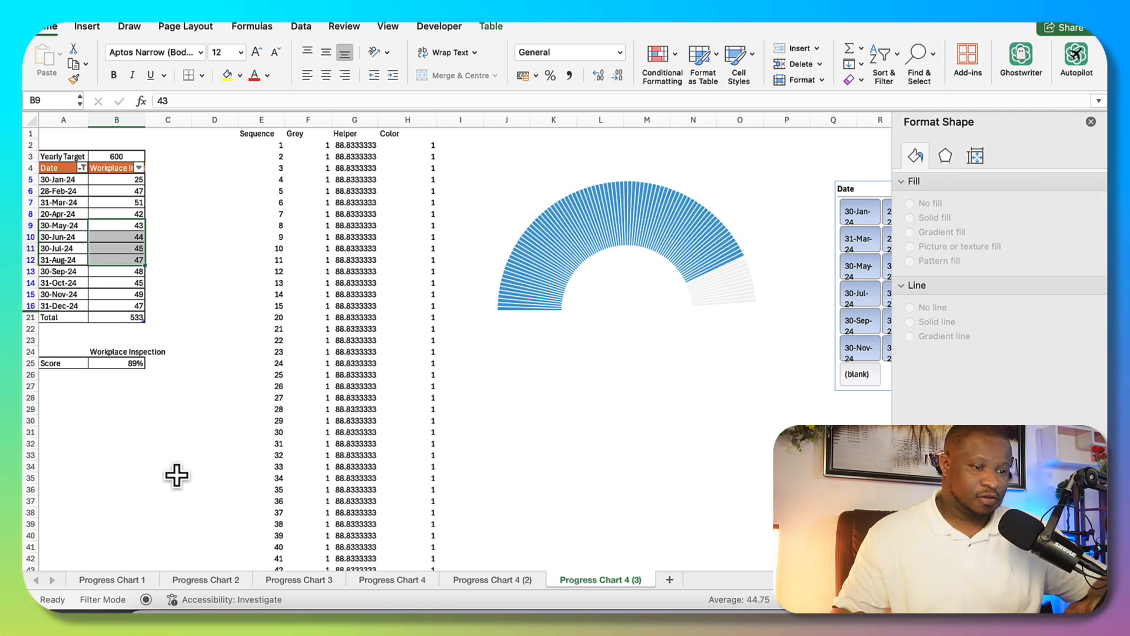
Step: Close the formatting pane and nudge the gauge chart slightly upward
{"action": "left_click", "coordinate": [1091, 122]}
{"action": "left_click", "coordinate": [690, 418]}
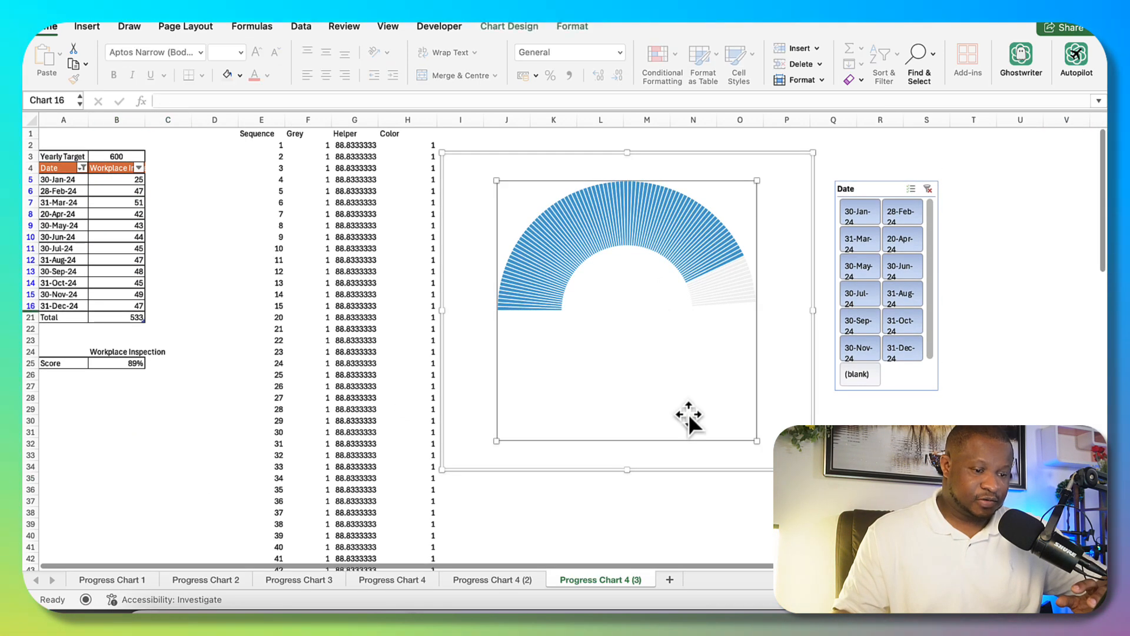
{"action": "left_click_drag", "start_coordinate": [703, 468], "coordinate": [699, 457]}
{"action": "left_click", "coordinate": [674, 505]}
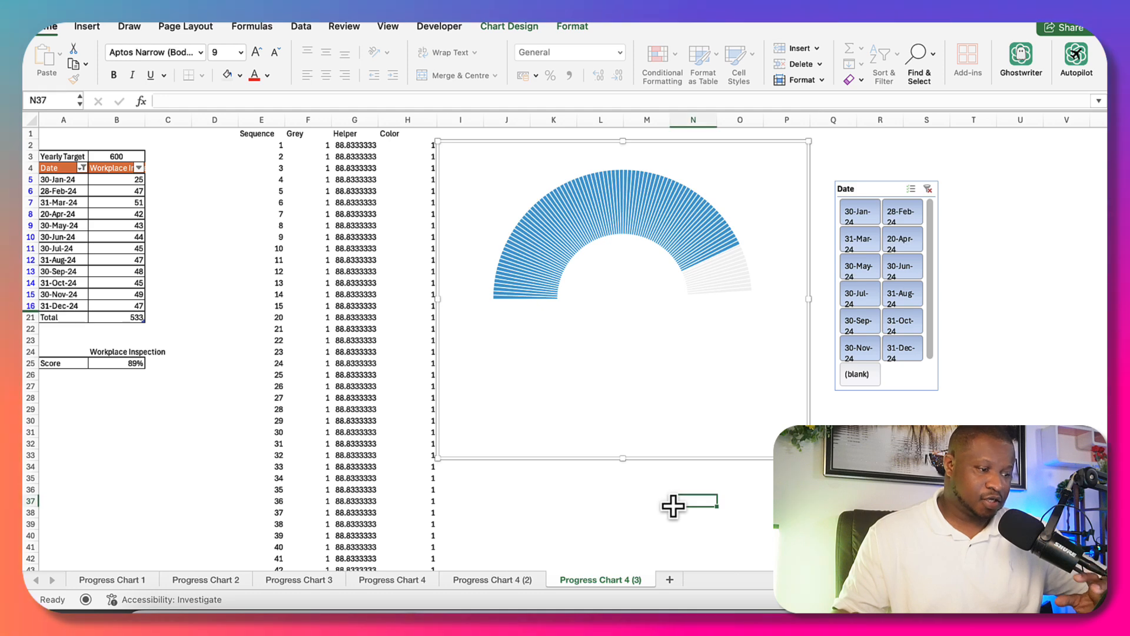
Step: Insert a text box about 2.9" wide by 1.4" high below the gauge and link it to the score in cell B25
{"action": "left_click", "coordinate": [85, 27]}
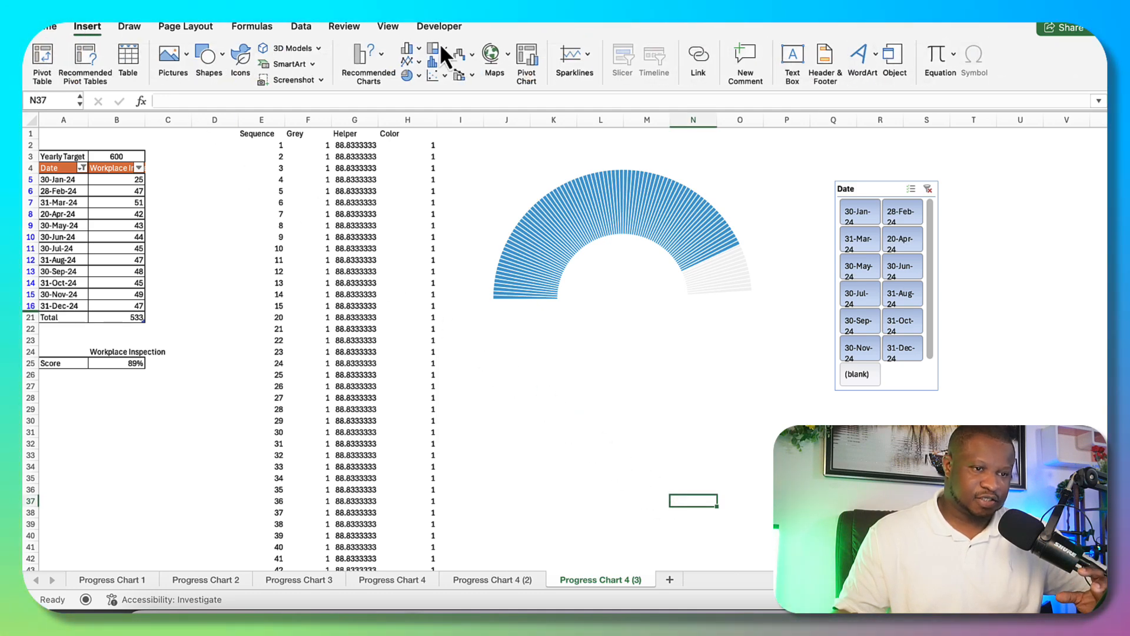
{"action": "left_click", "coordinate": [792, 62]}
{"action": "left_click_drag", "start_coordinate": [678, 442], "coordinate": [679, 439]}
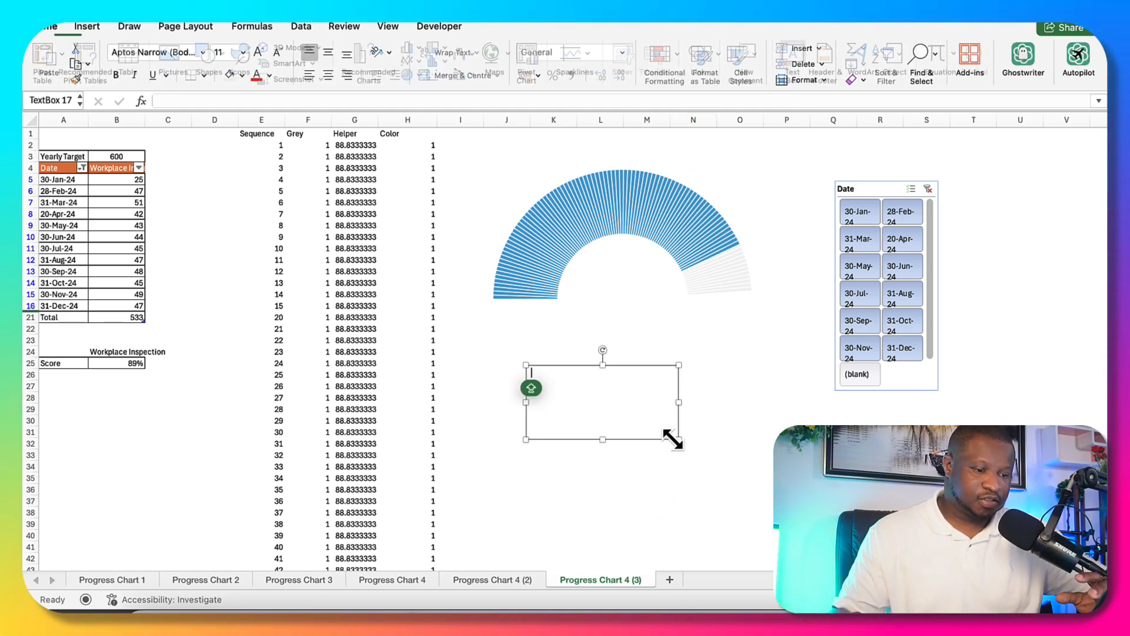
{"action": "left_click", "coordinate": [258, 101]}
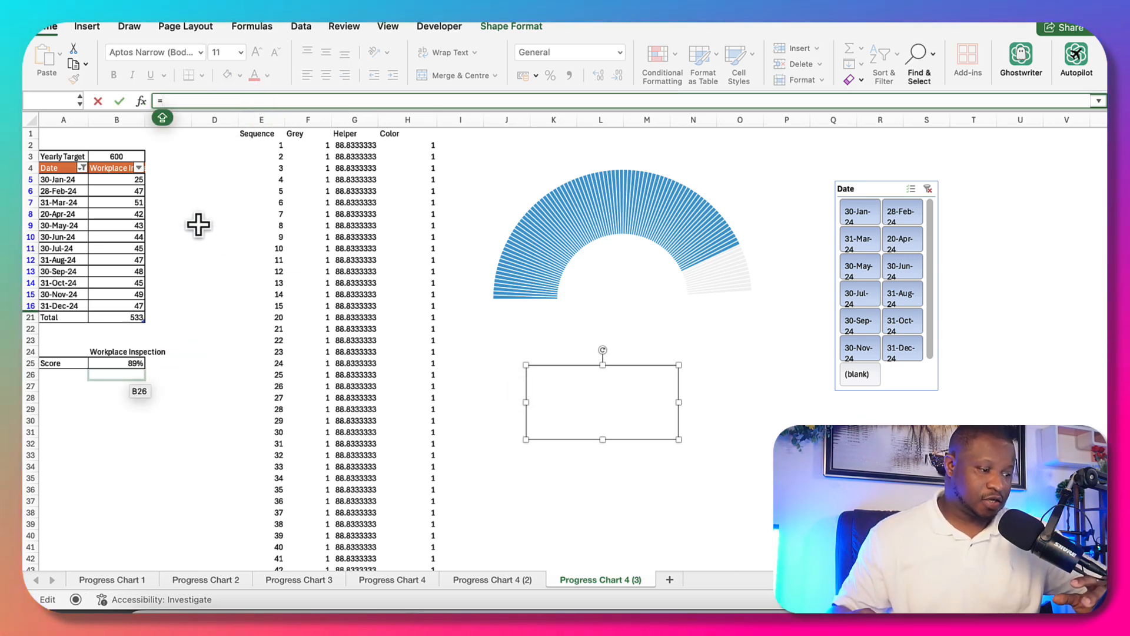
{"action": "left_click", "coordinate": [133, 362]}
{"action": "key", "text": "Return"}
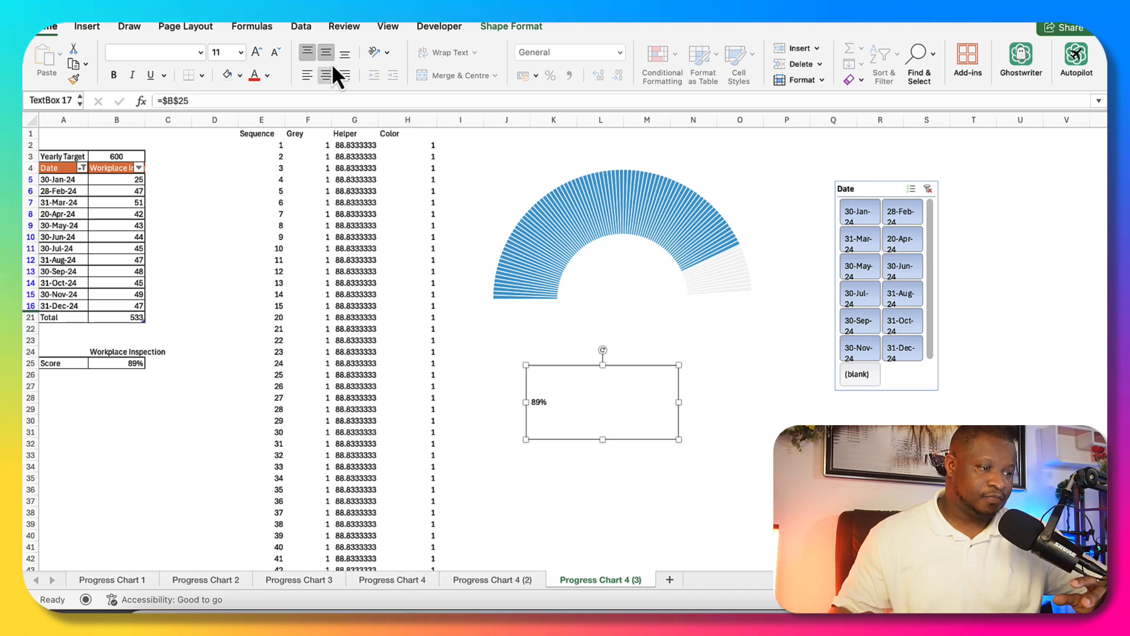
Step: Centre the score text horizontally, set its font size to 60 and colour it standard light blue
{"action": "left_click", "coordinate": [323, 77]}
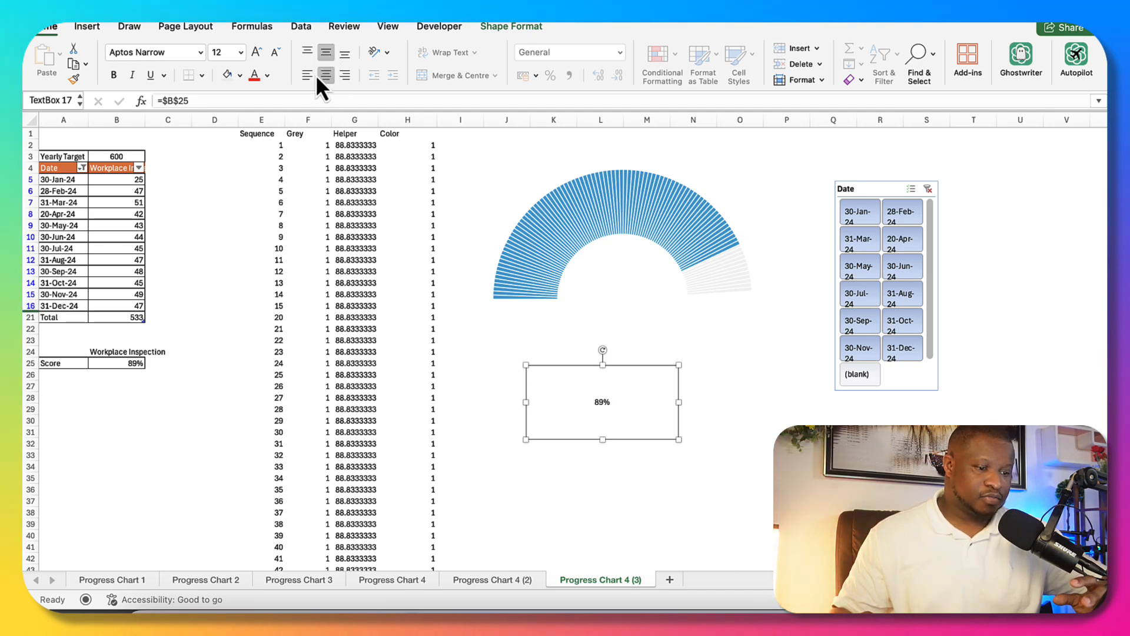
{"action": "left_click", "coordinate": [241, 53]}
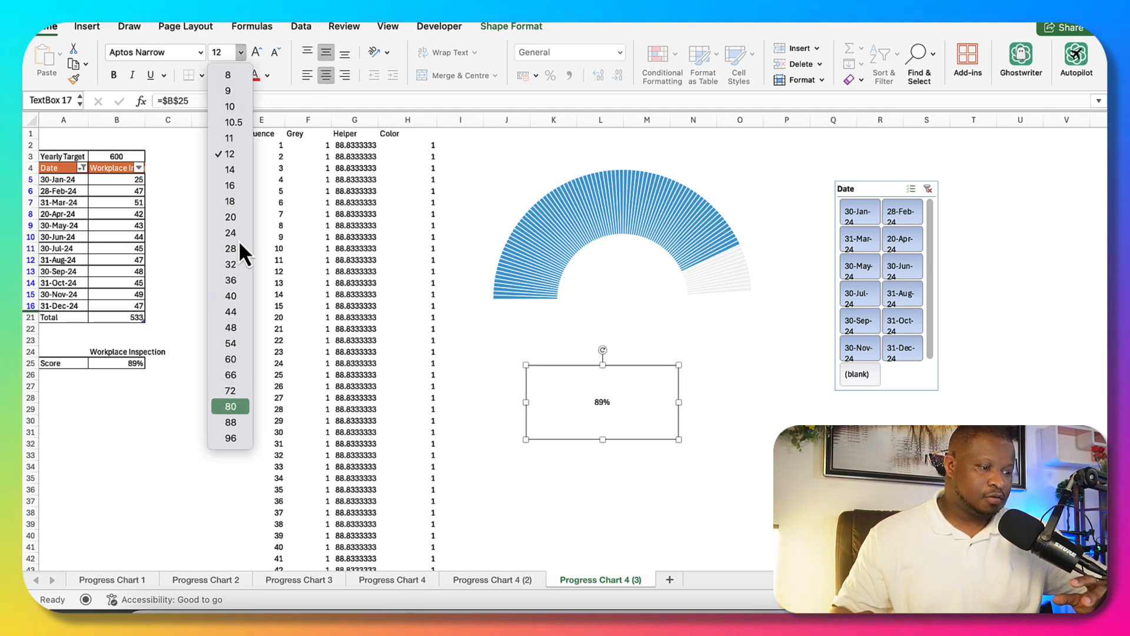
{"action": "left_click", "coordinate": [235, 360]}
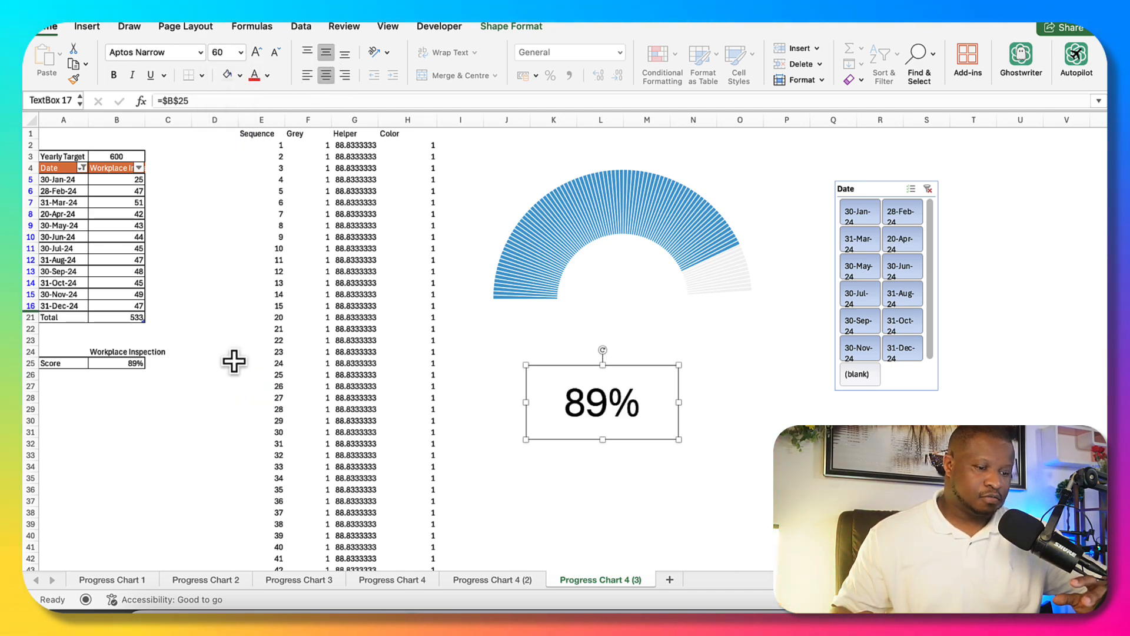
{"action": "left_click", "coordinate": [242, 57]}
{"action": "left_click", "coordinate": [269, 75]}
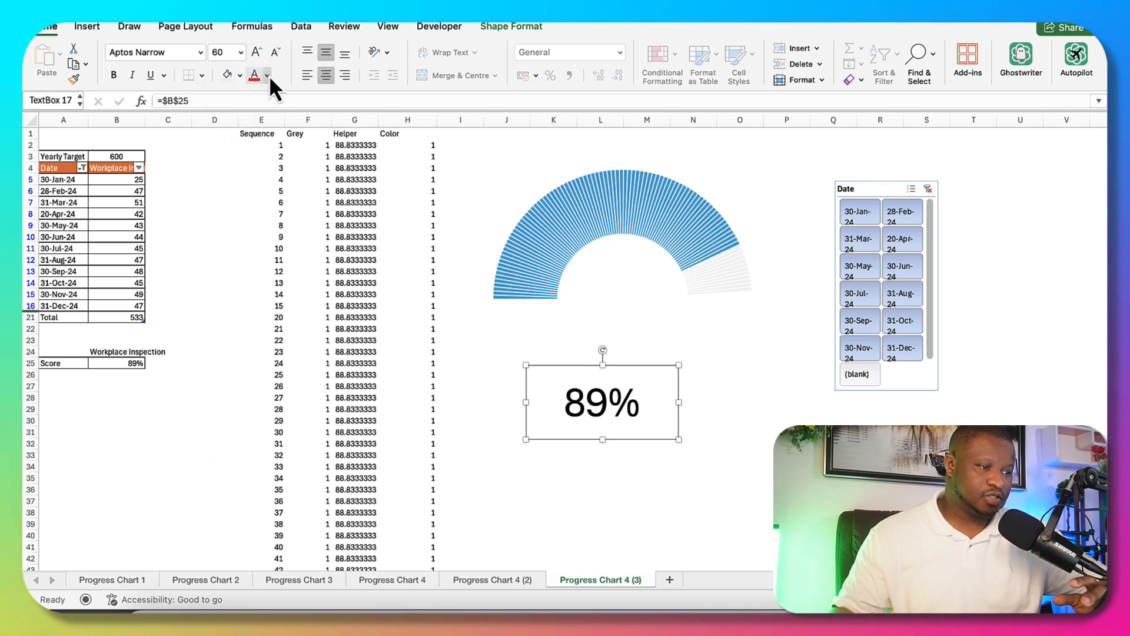
{"action": "left_click", "coordinate": [269, 75]}
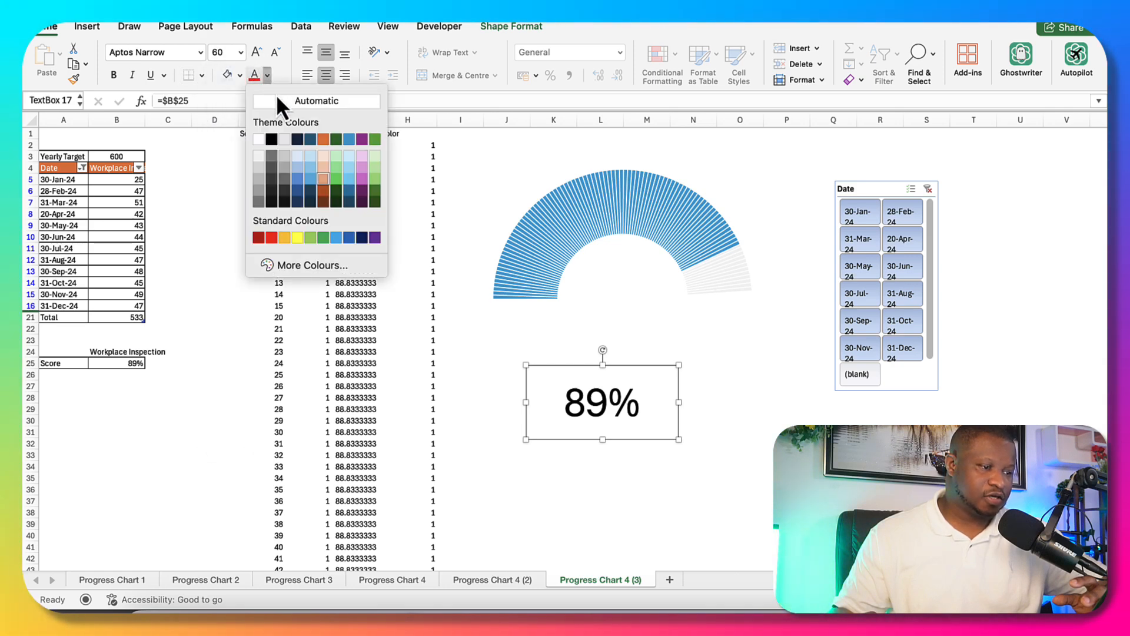
{"action": "left_click", "coordinate": [334, 235]}
Step: Move the score text box into the centre of the half-doughnut and remove its fill and outline
{"action": "left_click_drag", "start_coordinate": [641, 440], "coordinate": [660, 331]}
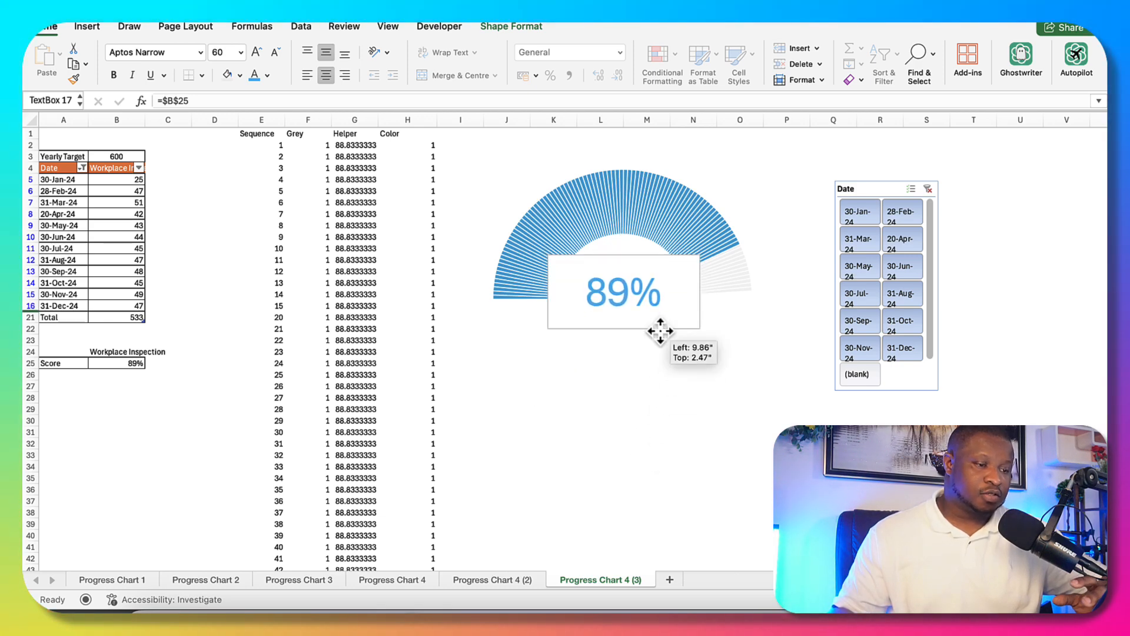
{"action": "left_click", "coordinate": [517, 26]}
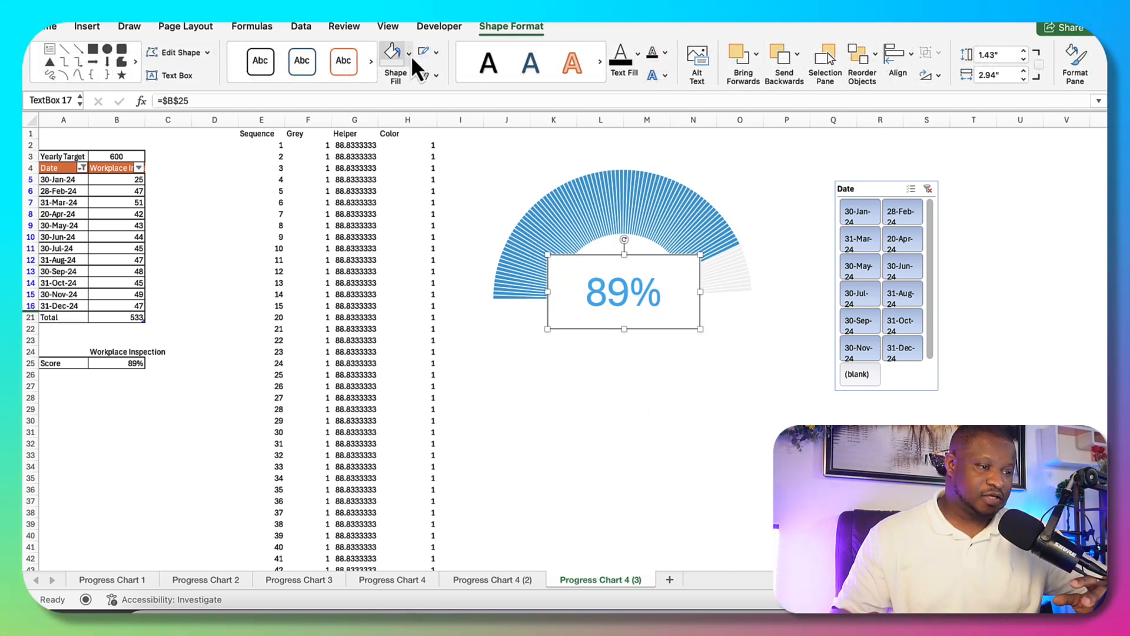
{"action": "left_click", "coordinate": [437, 52]}
{"action": "left_click", "coordinate": [456, 99]}
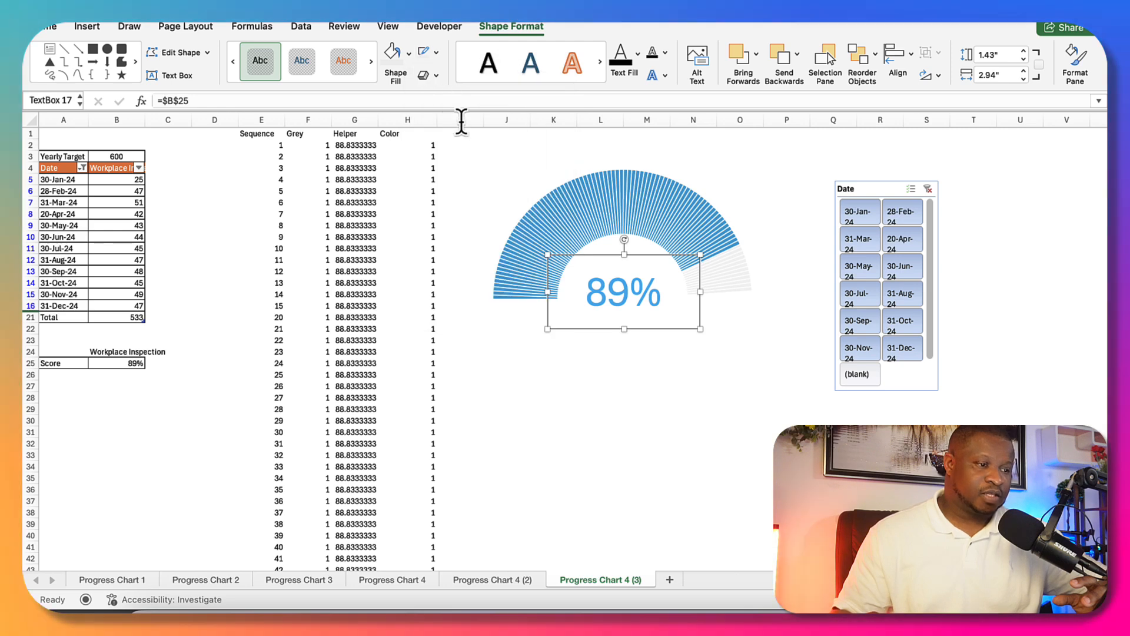
{"action": "left_click", "coordinate": [606, 408]}
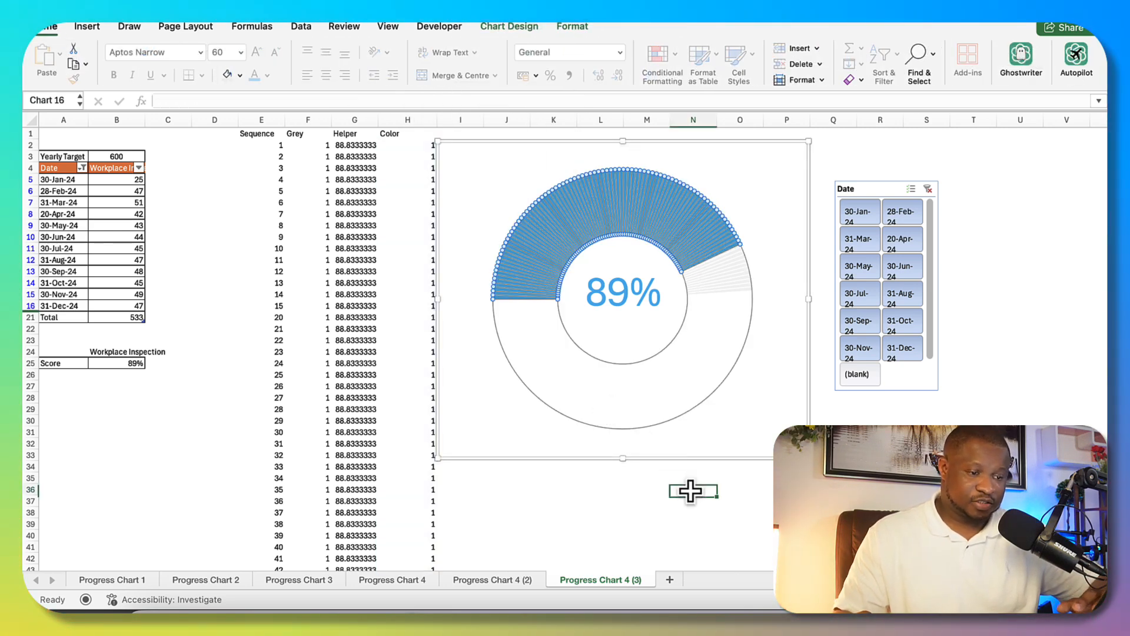
Step: Group the gauge chart and the score text box into a single object
{"action": "left_click", "coordinate": [691, 489]}
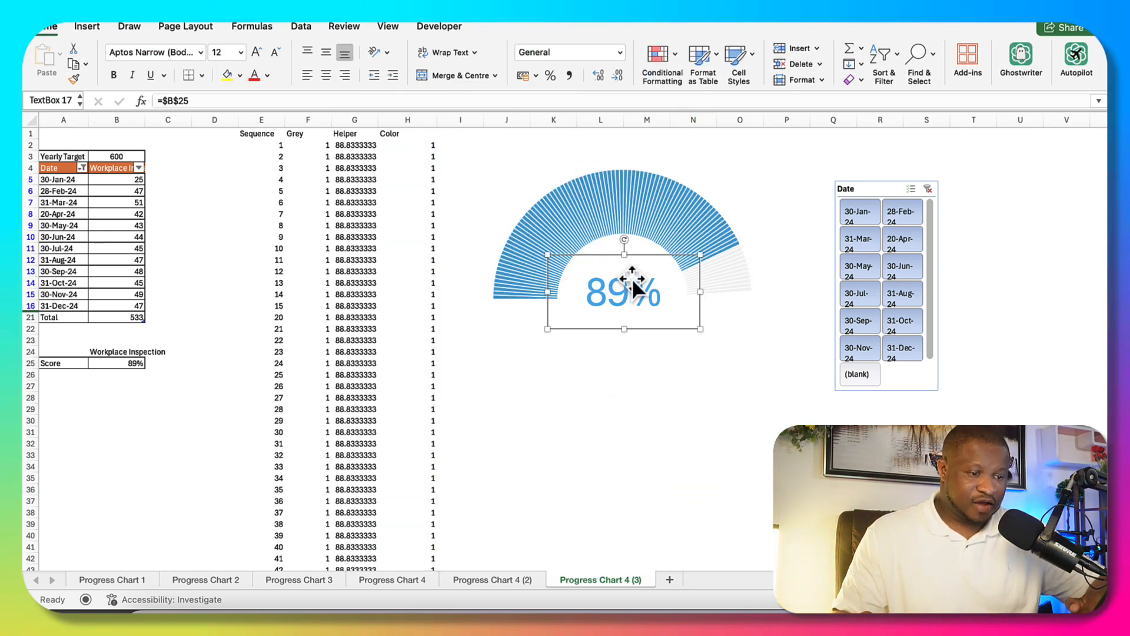
{"action": "left_click", "coordinate": [668, 197], "text": "shift"}
{"action": "left_click", "coordinate": [532, 28]}
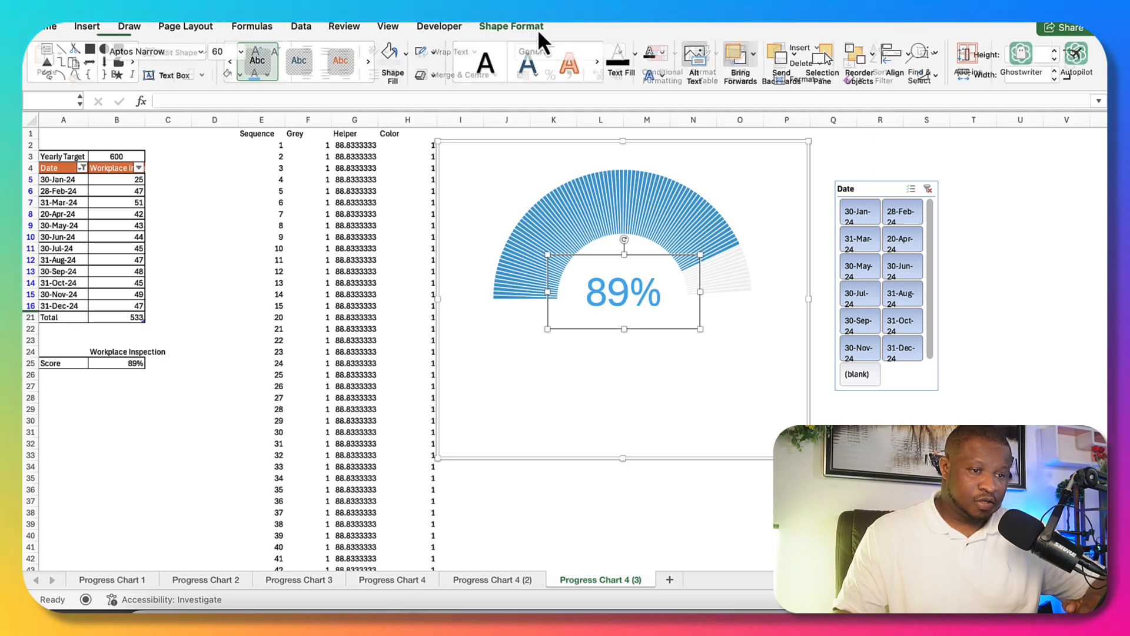
{"action": "left_click", "coordinate": [933, 53]}
{"action": "left_click", "coordinate": [940, 61]}
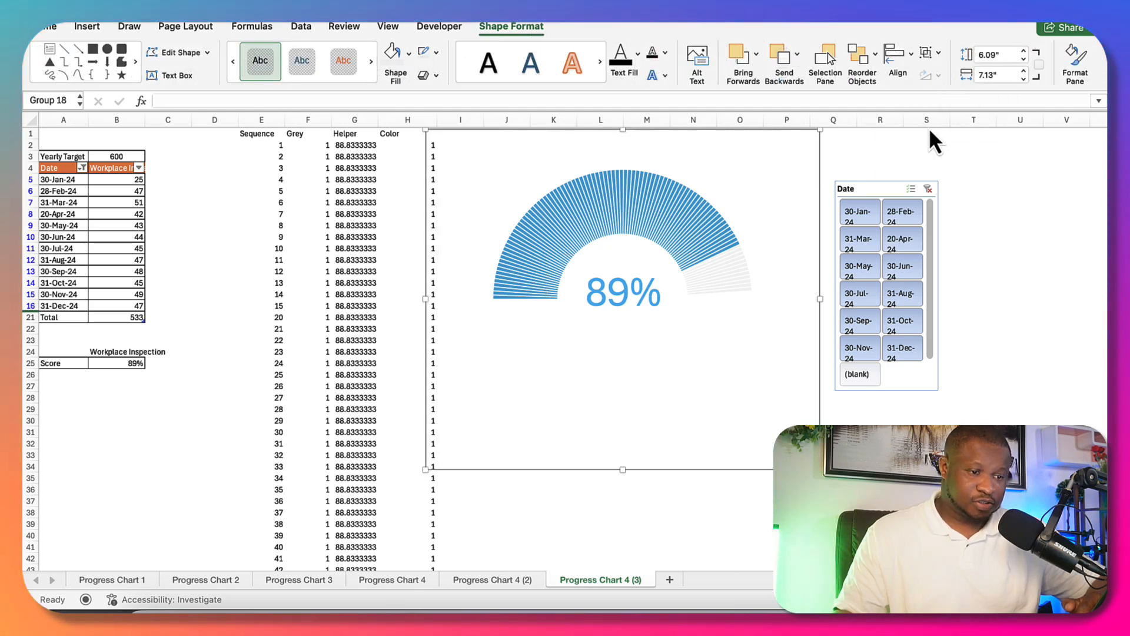
{"action": "left_click", "coordinate": [833, 490]}
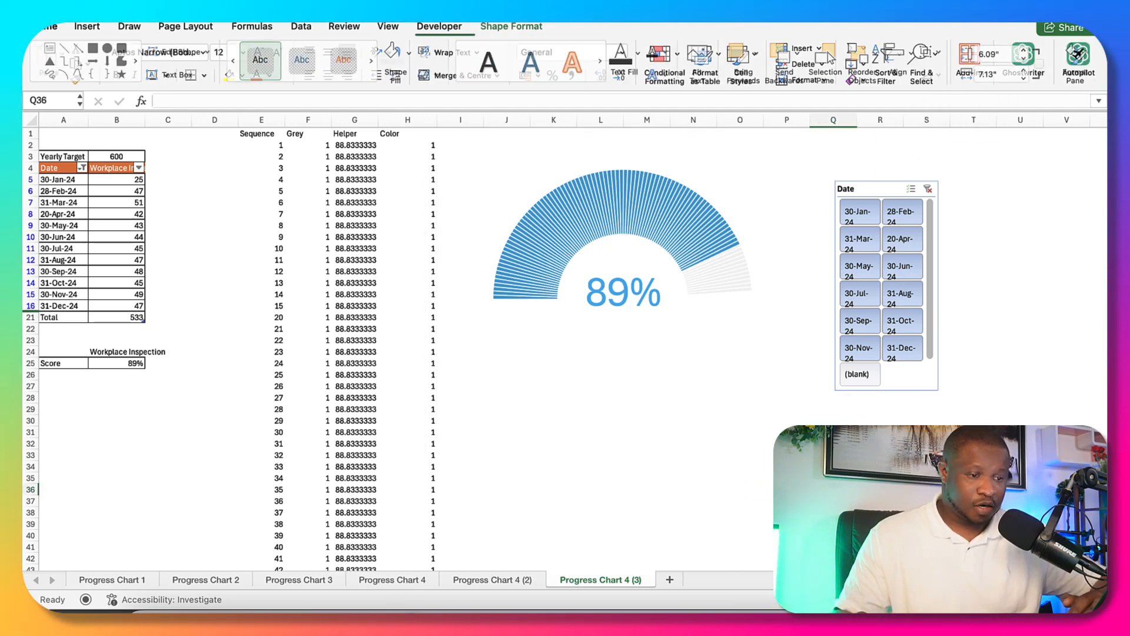
Step: Filter the Date slicer to 30-Jan-24 through 30-Jul-24, and reselect all months through 31-Dec-24
{"action": "left_click", "coordinate": [855, 224]}
{"action": "left_click_drag", "start_coordinate": [857, 224], "coordinate": [874, 296]}
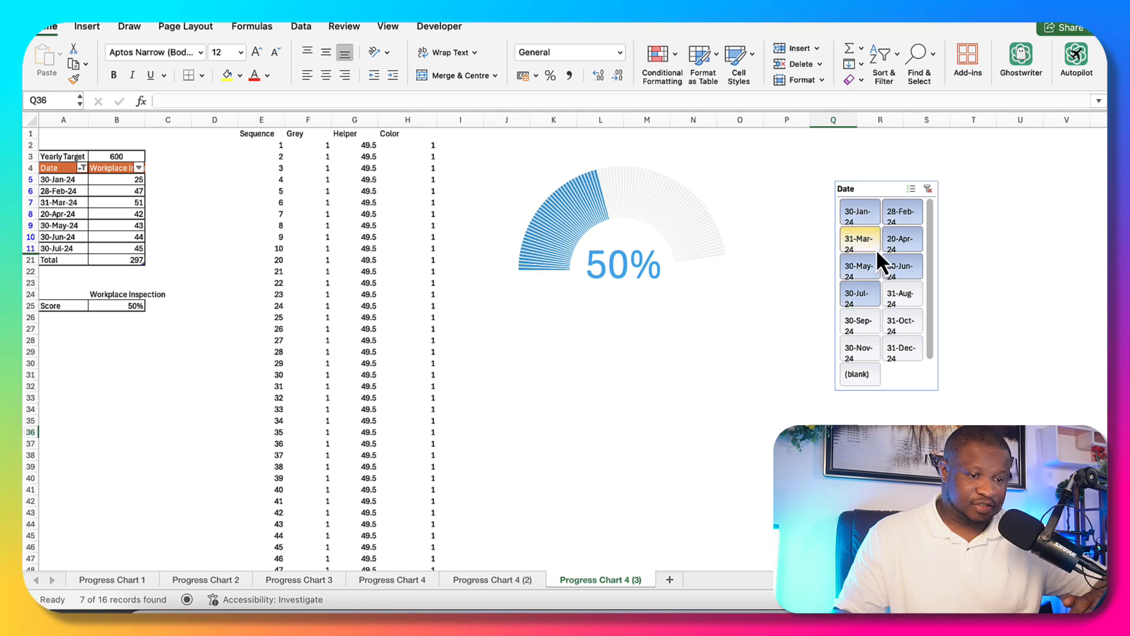
{"action": "left_click_drag", "start_coordinate": [876, 247], "coordinate": [902, 351]}
{"action": "left_click_drag", "start_coordinate": [858, 213], "coordinate": [861, 294]}
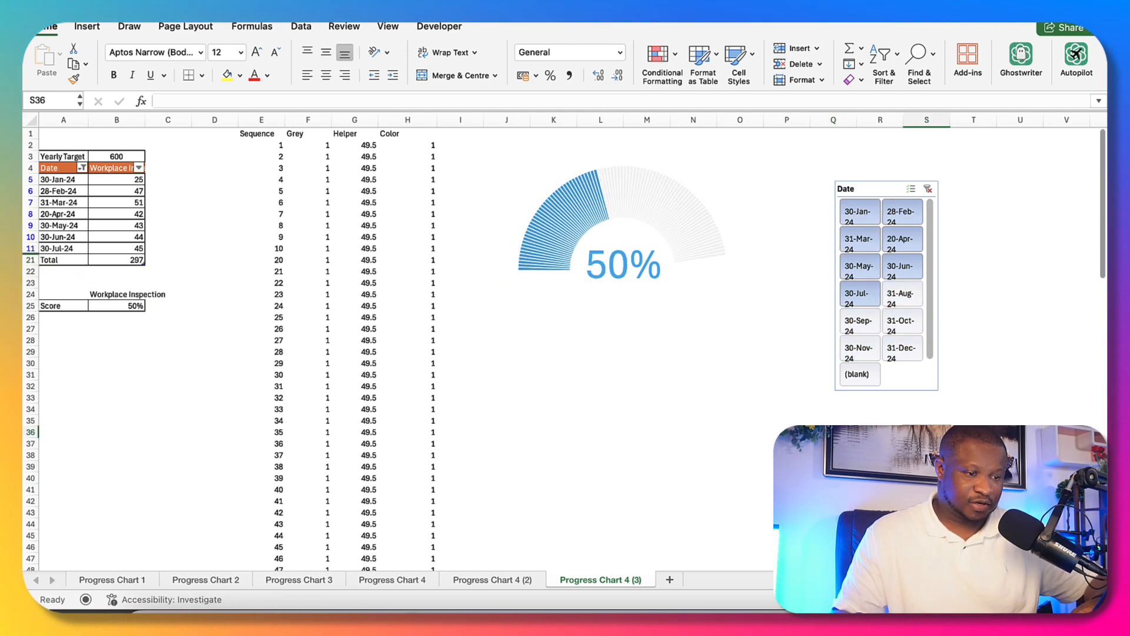
{"action": "left_click", "coordinate": [859, 213]}
{"action": "left_click_drag", "start_coordinate": [859, 214], "coordinate": [902, 350]}
Step: Change the grouped gauge's positioning property so that hiding or filtering rows does not resize it
{"action": "left_click", "coordinate": [681, 281]}
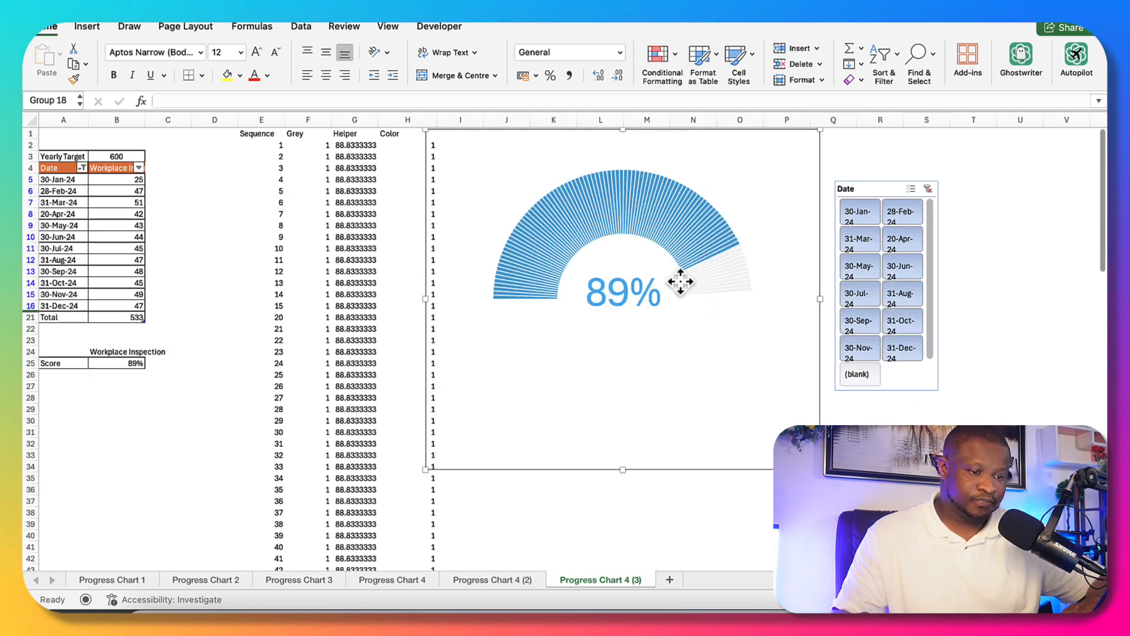
{"action": "right_click", "coordinate": [770, 478]}
{"action": "left_click", "coordinate": [810, 554]}
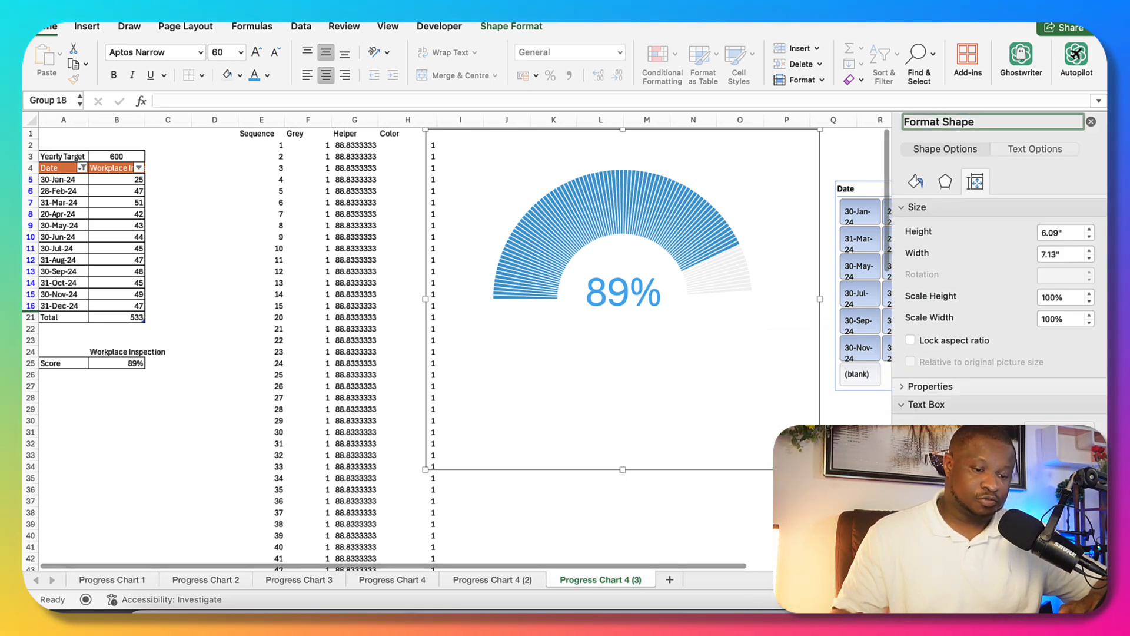
{"action": "left_click", "coordinate": [905, 387]}
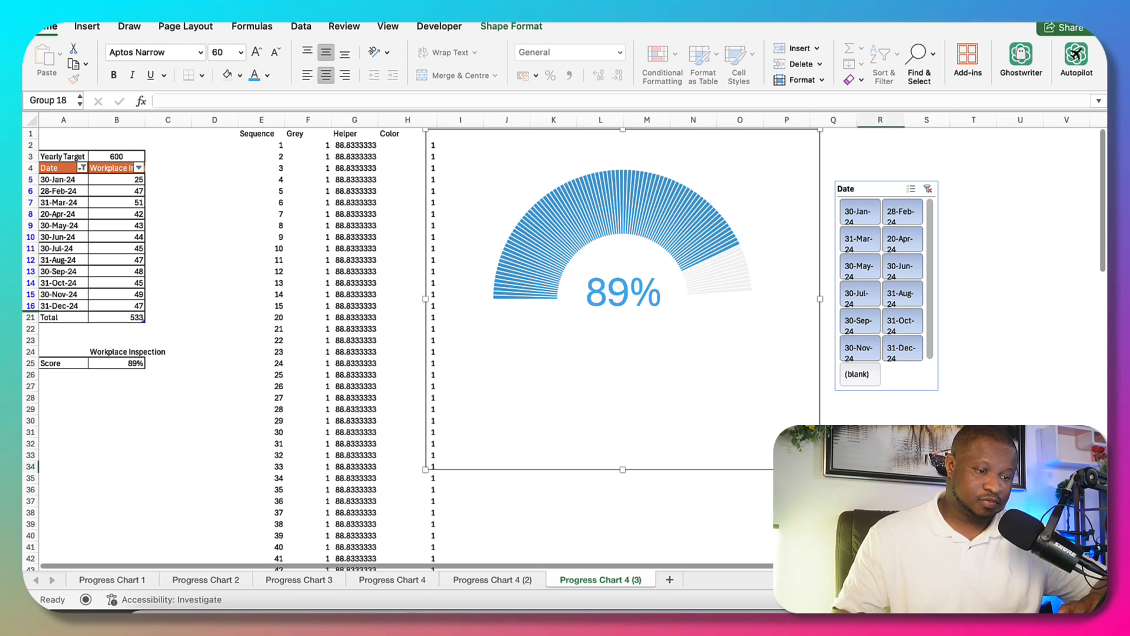
Step: Test the gauge with dates from 30-Jan-24 to 31-Oct-24, and extend the slicer selection back to 31-Dec-24
{"action": "left_click", "coordinate": [865, 212]}
{"action": "left_click", "coordinate": [884, 322], "text": "shift"}
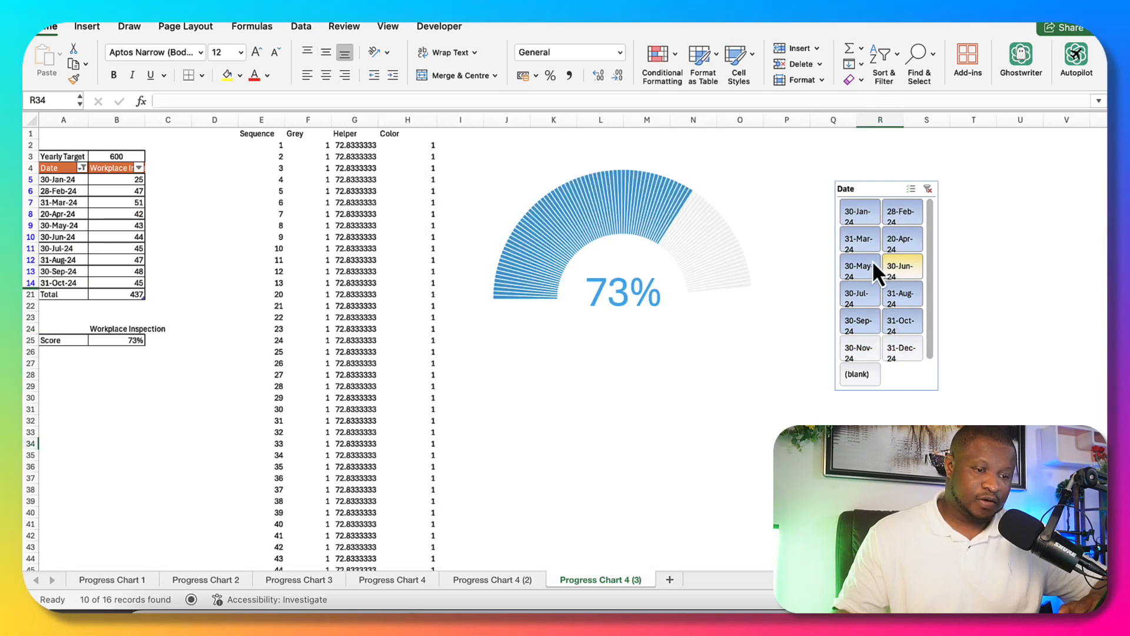
{"action": "left_click", "coordinate": [902, 351], "text": "shift"}
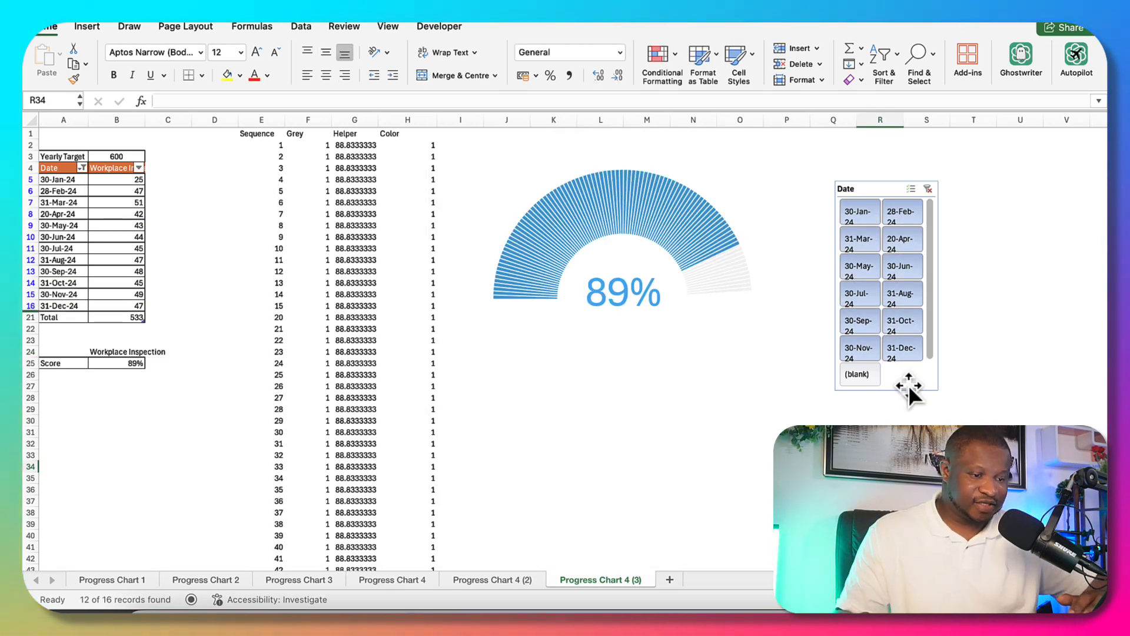
{"action": "scroll", "coordinate": [729, 373], "scroll_direction": "up", "scroll_amount": 1}
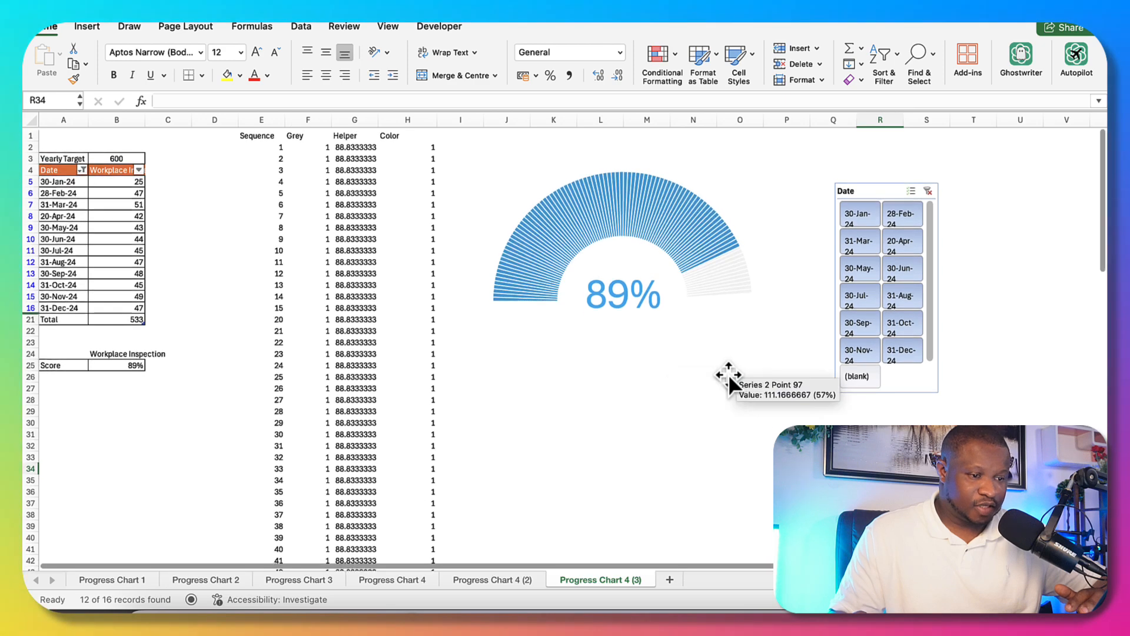
{"action": "left_click", "coordinate": [705, 312]}
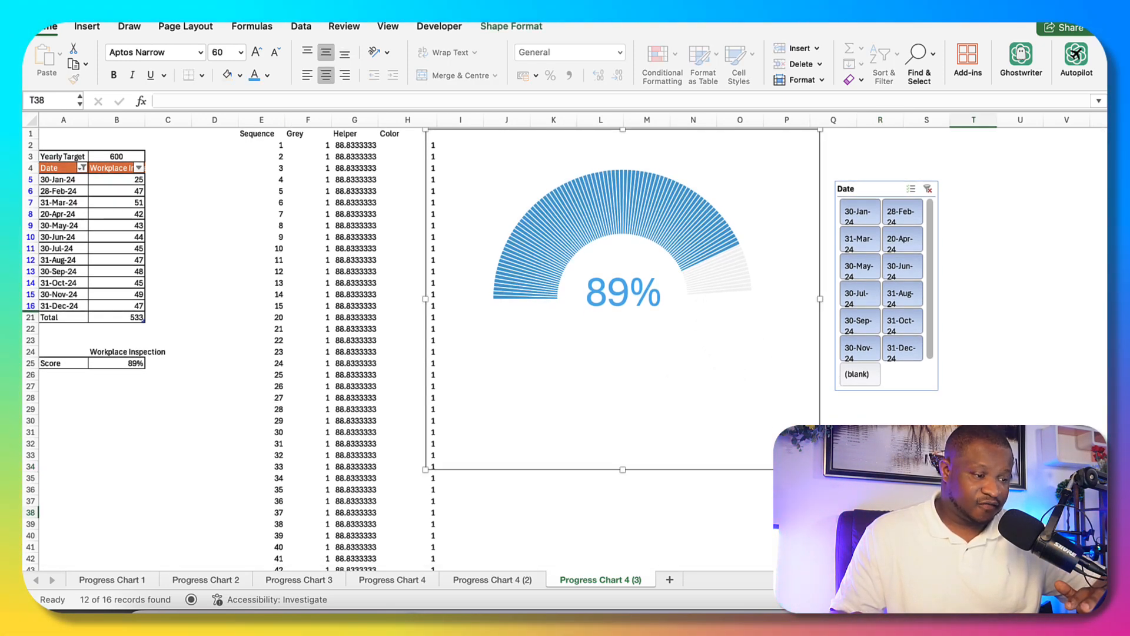
{"action": "key", "text": "Escape"}
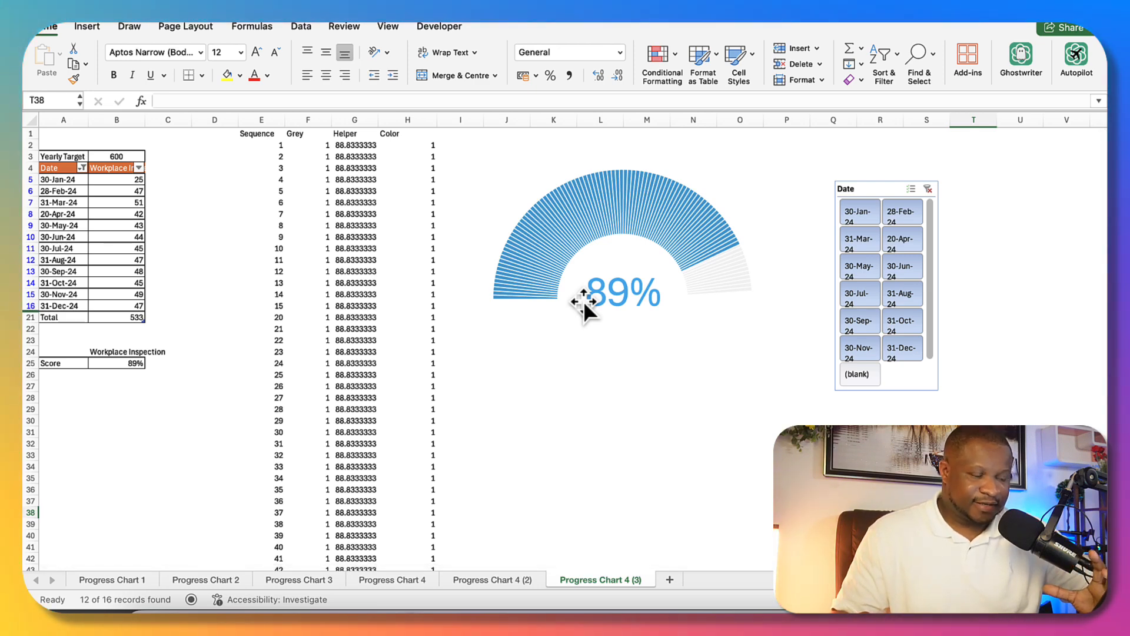
Step: Select the gauge's blue series and examine its source data in the Color column down to row 102
{"action": "left_click", "coordinate": [676, 213]}
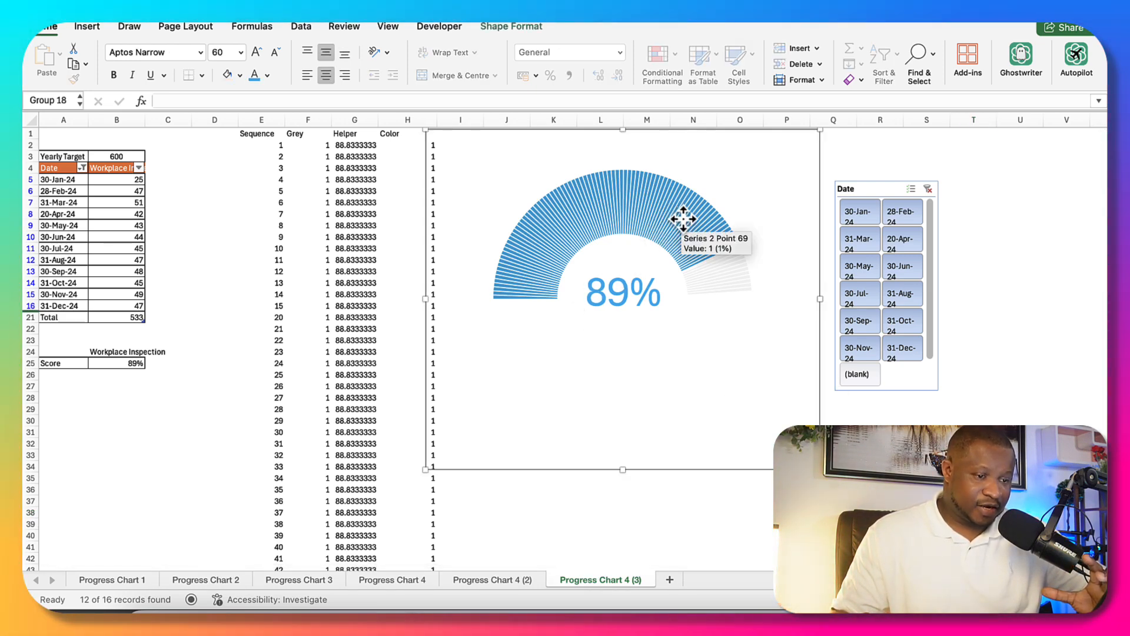
{"action": "left_click", "coordinate": [683, 219]}
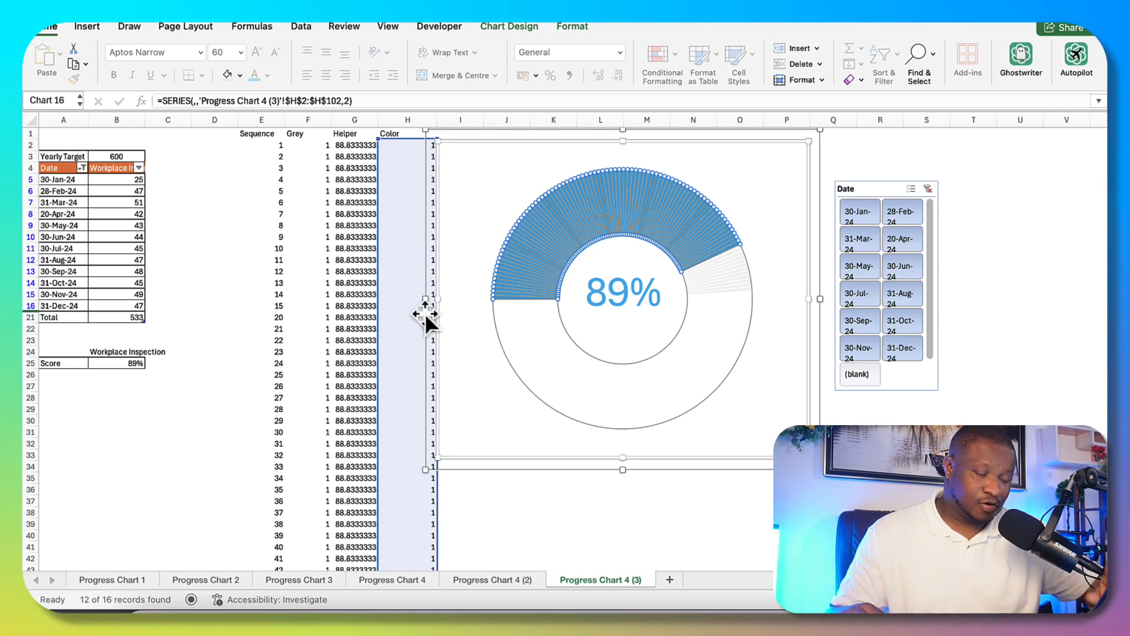
{"action": "scroll", "coordinate": [425, 313], "scroll_direction": "down", "scroll_amount": 12}
{"action": "scroll", "coordinate": [425, 312], "scroll_direction": "up", "scroll_amount": 12}
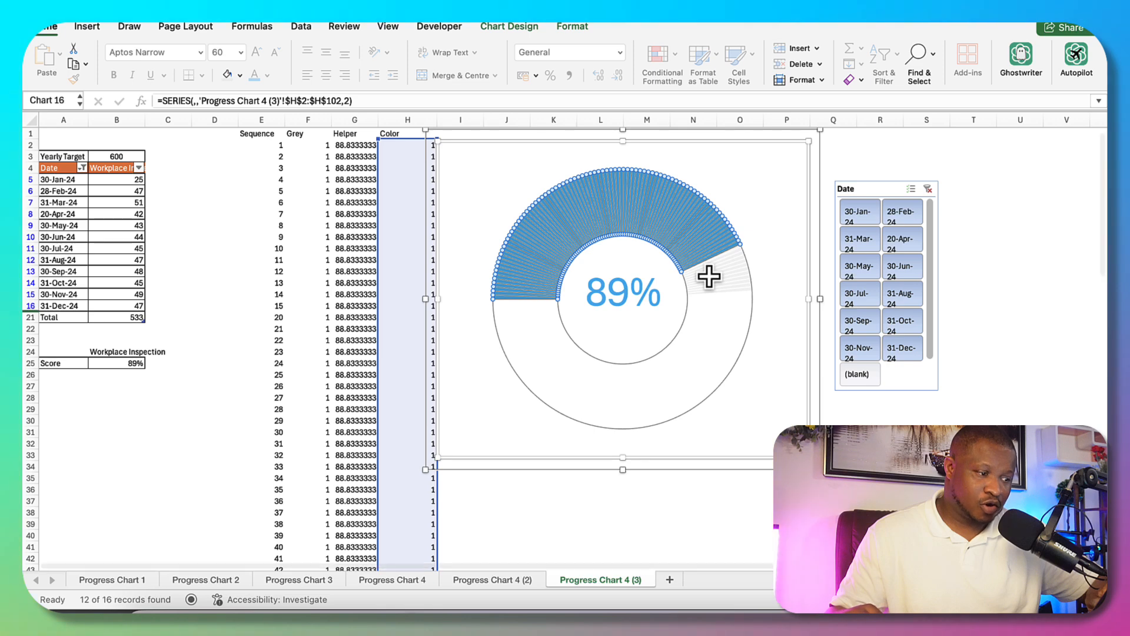
{"action": "scroll", "coordinate": [335, 338], "scroll_direction": "down", "scroll_amount": 20}
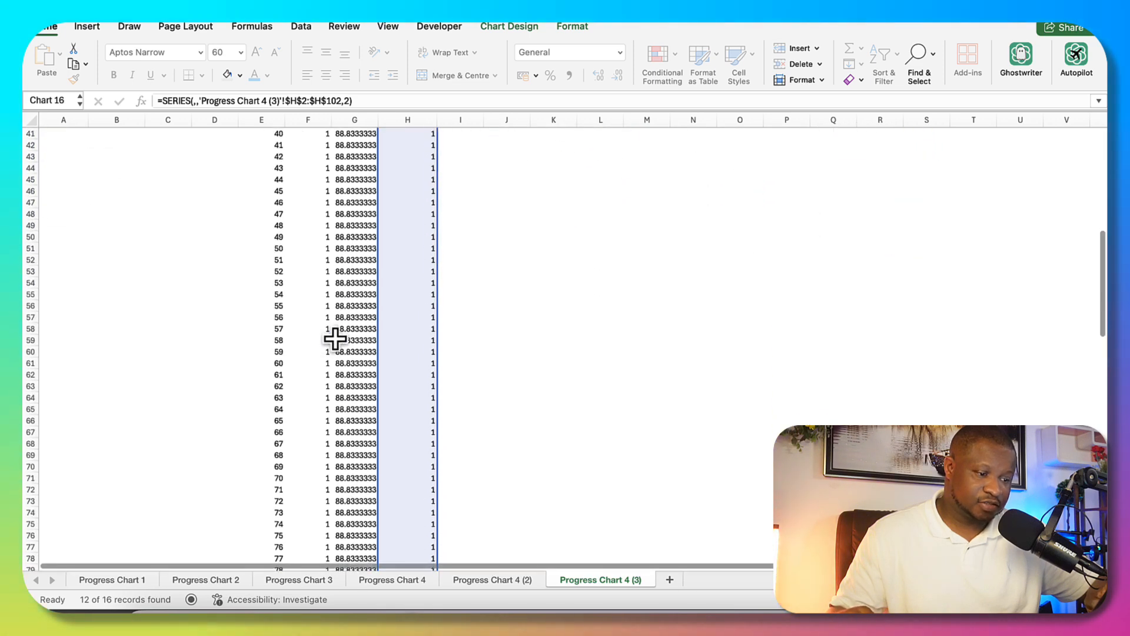
{"action": "scroll", "coordinate": [335, 338], "scroll_direction": "up", "scroll_amount": 20}
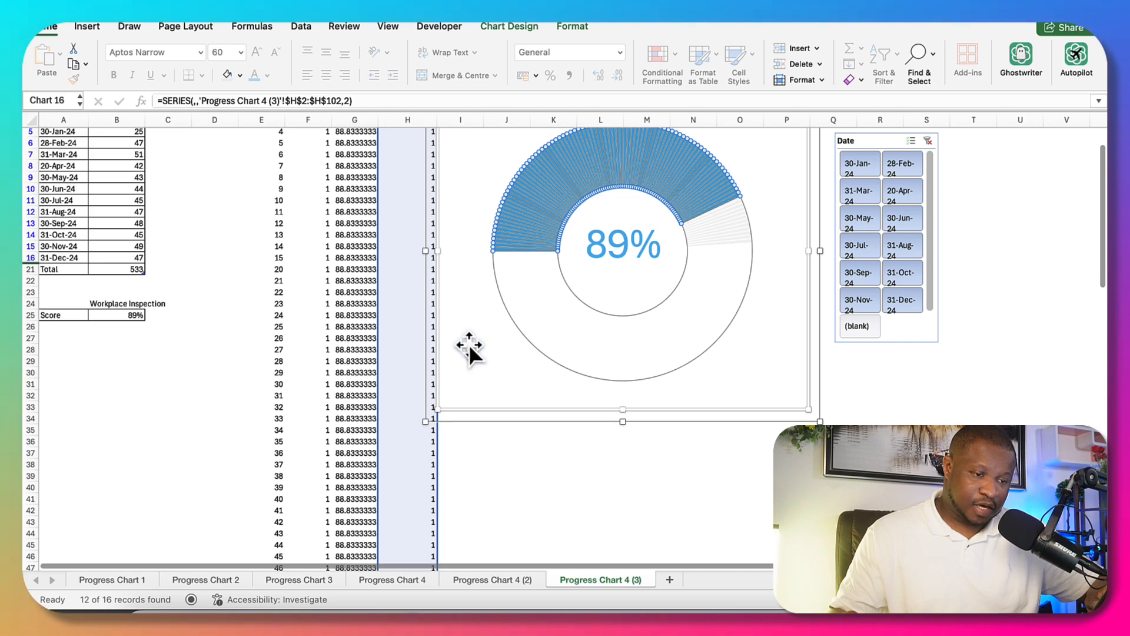
{"action": "scroll", "coordinate": [518, 345], "scroll_direction": "down", "scroll_amount": 20}
{"action": "scroll", "coordinate": [518, 345], "scroll_direction": "down", "scroll_amount": 2}
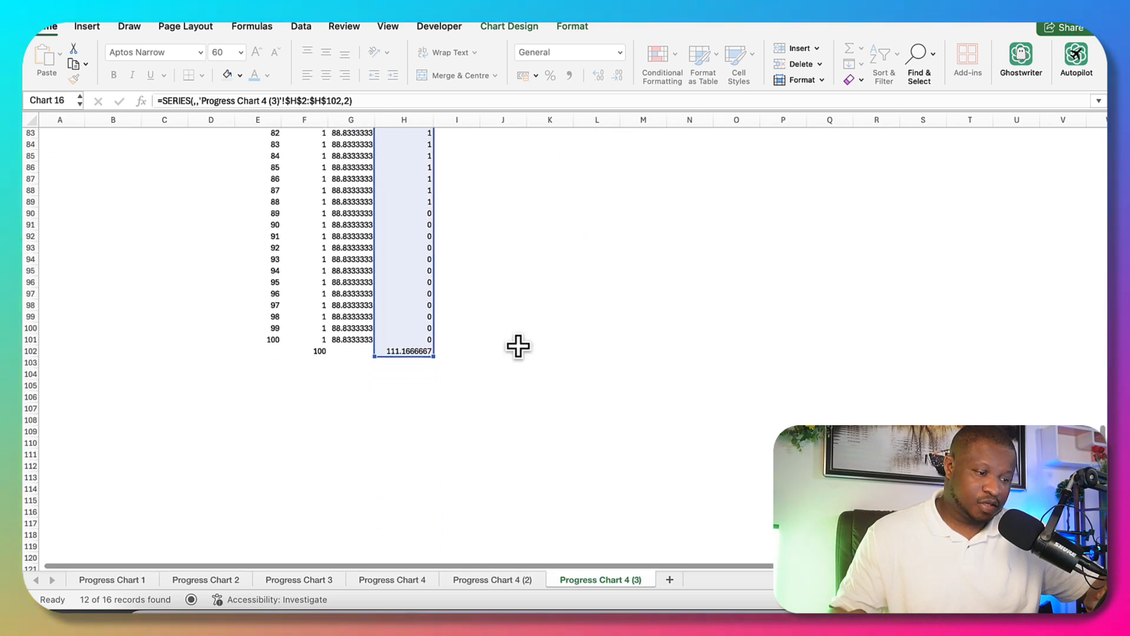
{"action": "scroll", "coordinate": [518, 345], "scroll_direction": "up", "scroll_amount": 20}
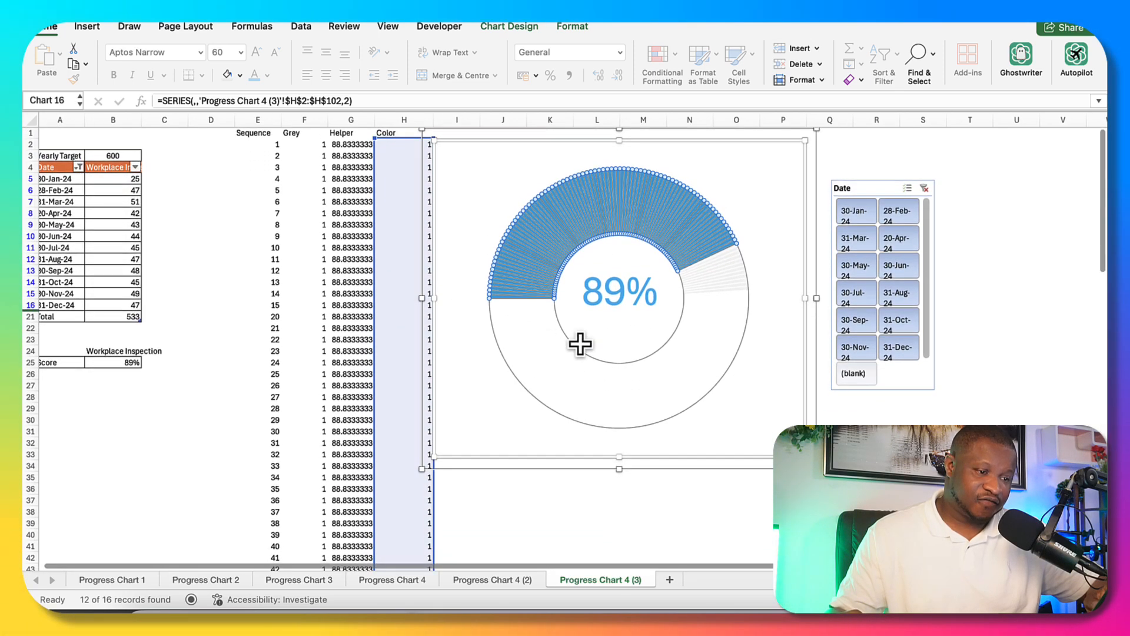
{"action": "right_click", "coordinate": [692, 342]}
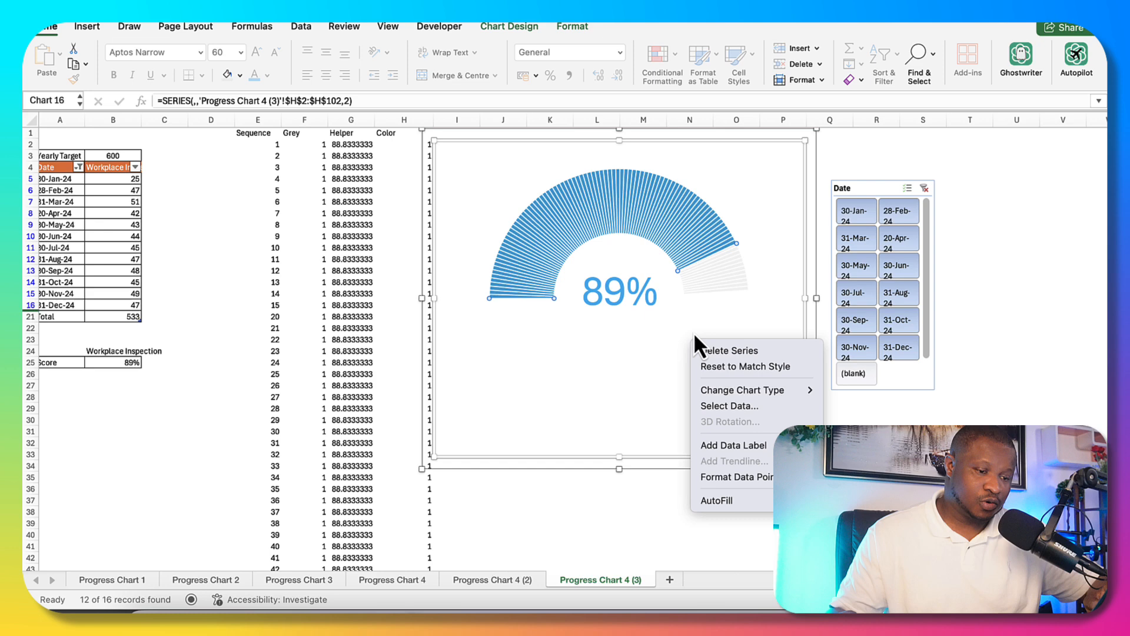
{"action": "left_click", "coordinate": [716, 276]}
{"action": "right_click", "coordinate": [715, 275]}
{"action": "left_click", "coordinate": [676, 483]}
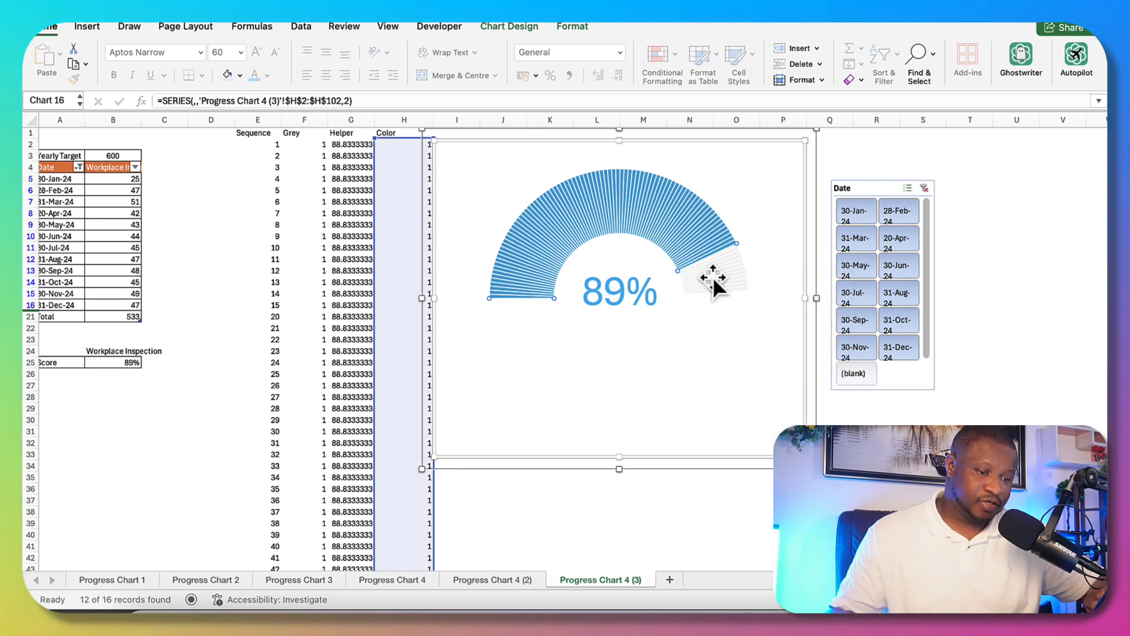
{"action": "left_click", "coordinate": [640, 523]}
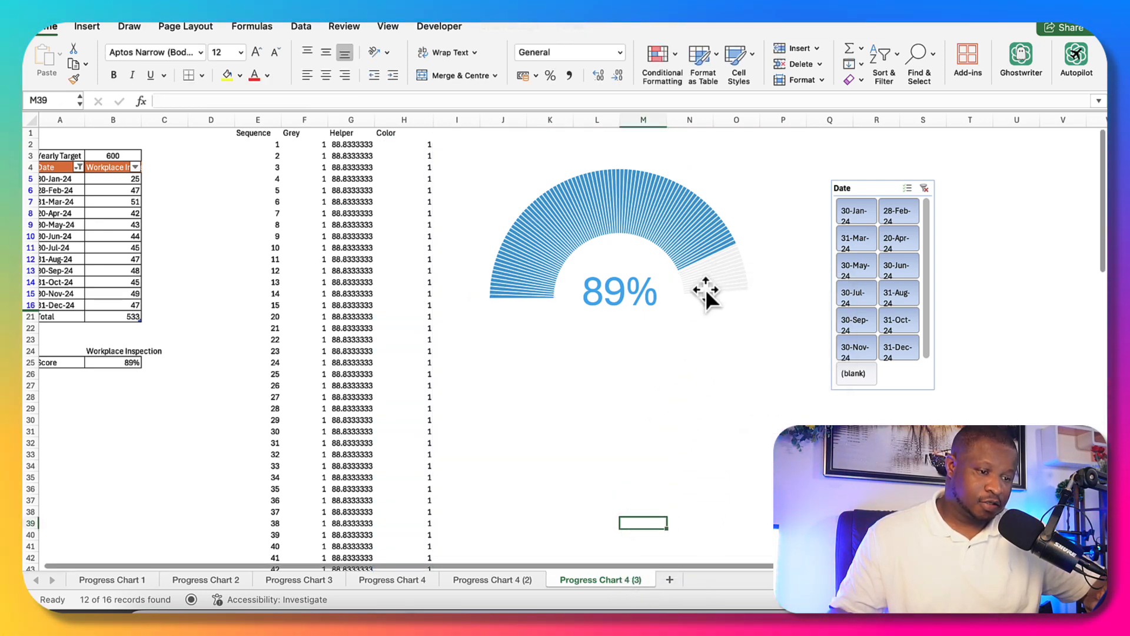
Step: Set the doughnut hole size of the blue Color series to 65%
{"action": "left_click", "coordinate": [710, 282]}
{"action": "left_click", "coordinate": [712, 279]}
{"action": "right_click", "coordinate": [712, 281]}
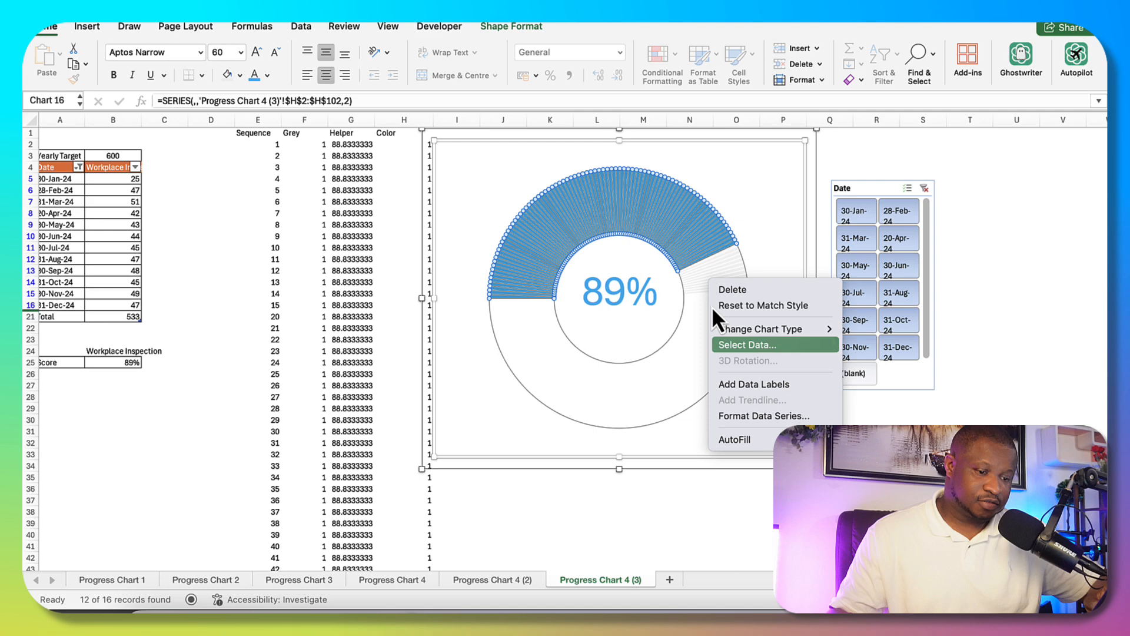
{"action": "left_click", "coordinate": [726, 415]}
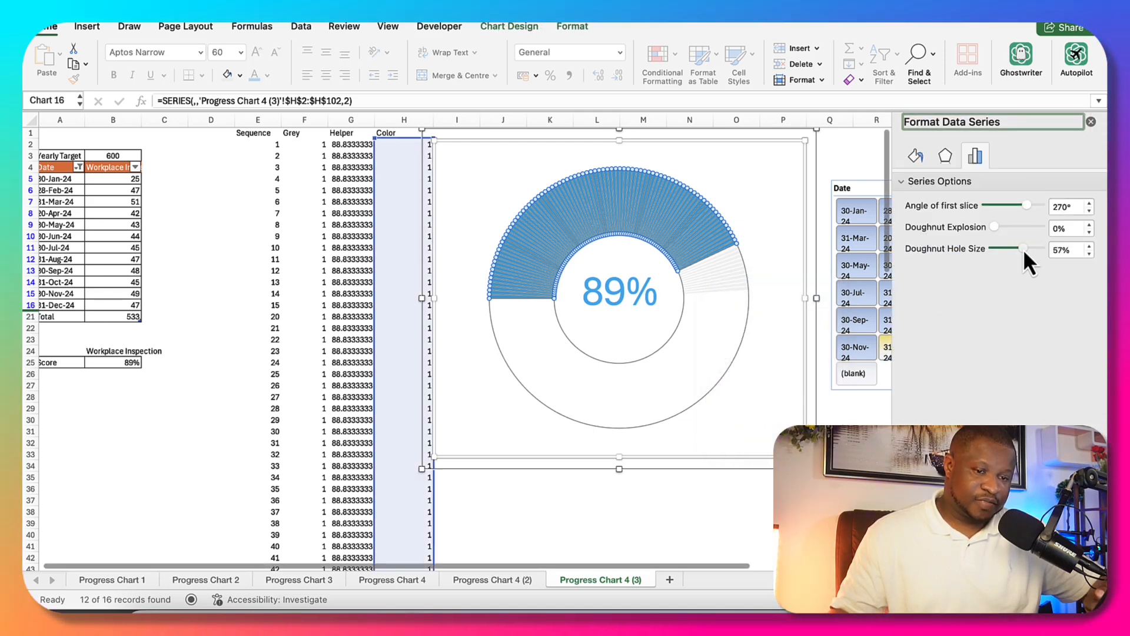
{"action": "left_click_drag", "start_coordinate": [1024, 249], "coordinate": [1027, 250]}
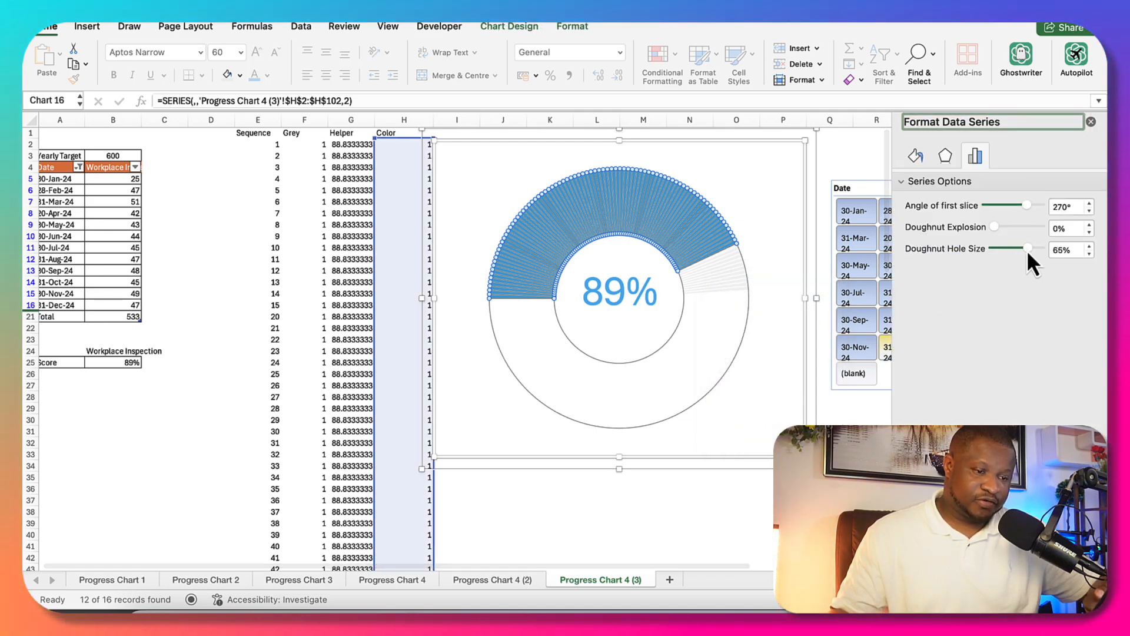
Step: Select the grey series in the gauge and examine its source data in the Grey column down to row 102
{"action": "left_click", "coordinate": [681, 280]}
{"action": "left_click", "coordinate": [669, 245]}
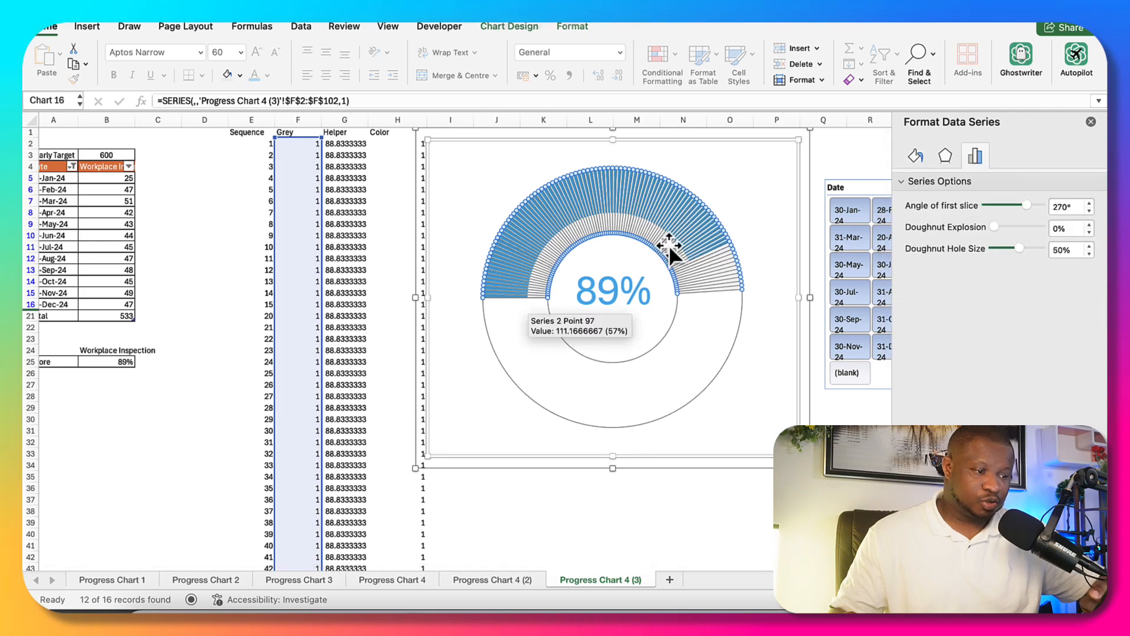
{"action": "scroll", "coordinate": [669, 245], "scroll_direction": "up", "scroll_amount": 1}
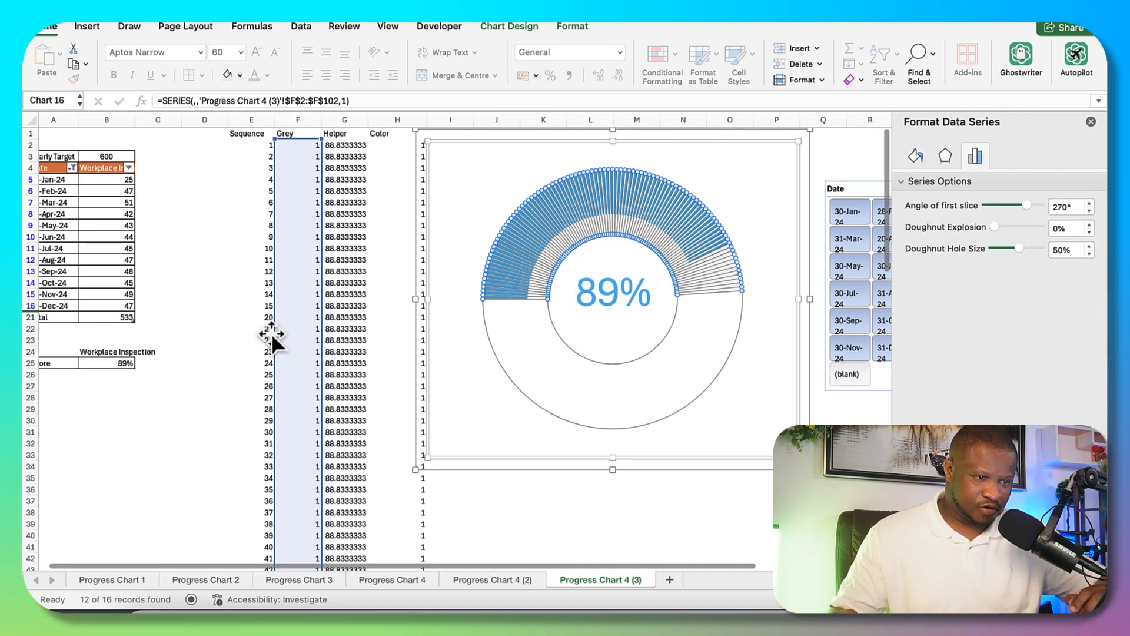
{"action": "scroll", "coordinate": [272, 334], "scroll_direction": "down", "scroll_amount": 20}
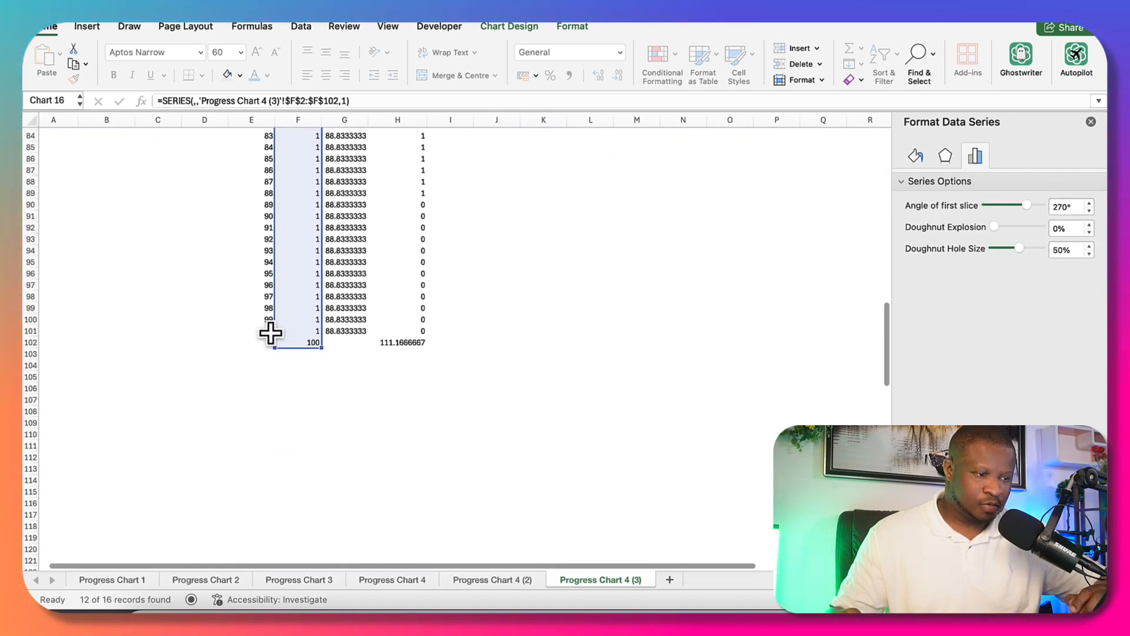
{"action": "scroll", "coordinate": [270, 334], "scroll_direction": "up", "scroll_amount": 20}
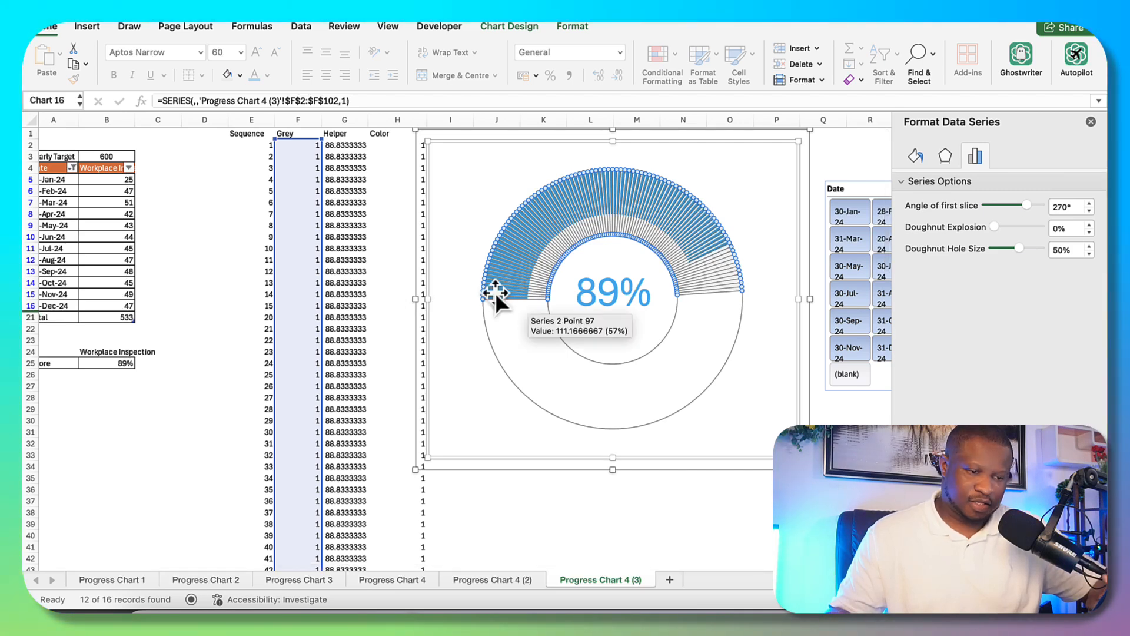
{"action": "scroll", "coordinate": [404, 299], "scroll_direction": "down", "scroll_amount": 9}
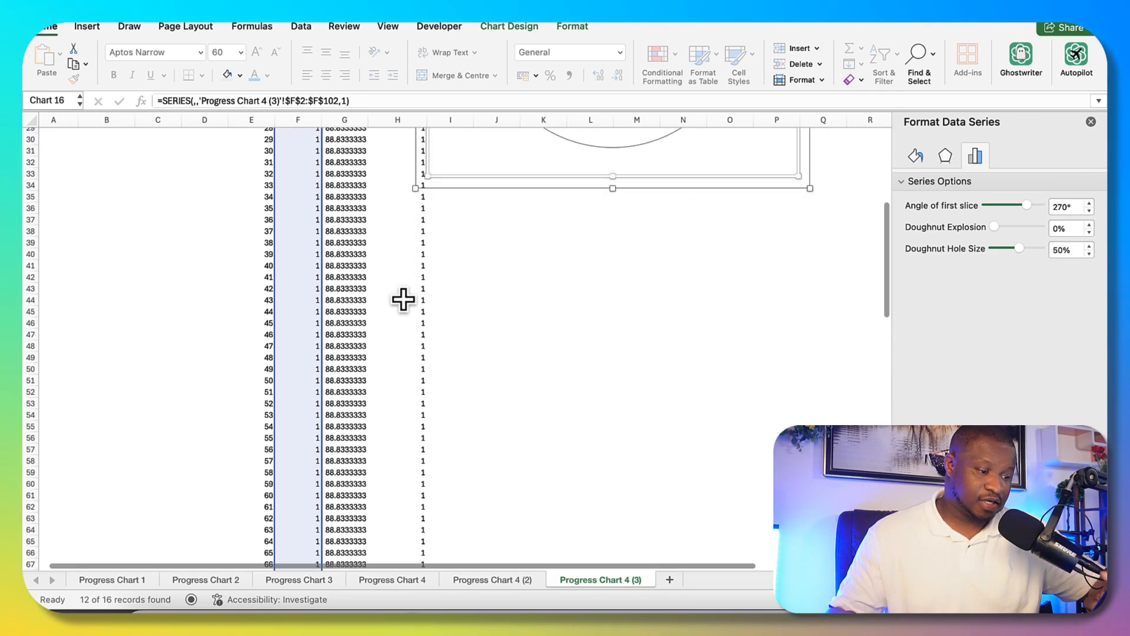
{"action": "scroll", "coordinate": [404, 299], "scroll_direction": "down", "scroll_amount": 17}
{"action": "scroll", "coordinate": [527, 375], "scroll_direction": "up", "scroll_amount": 20}
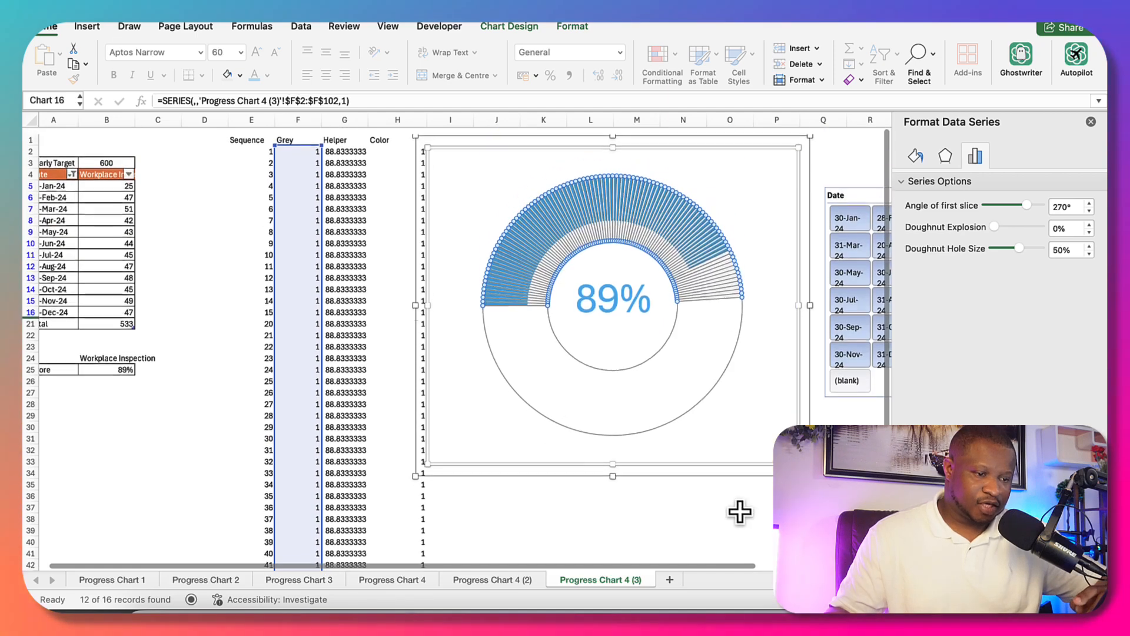
Step: Reselect the blue Color series in the grouped gauge and set its doughnut hole size to 50%
{"action": "left_click", "coordinate": [740, 511]}
{"action": "scroll", "coordinate": [712, 362], "scroll_direction": "down", "scroll_amount": 1}
{"action": "left_click", "coordinate": [687, 242]}
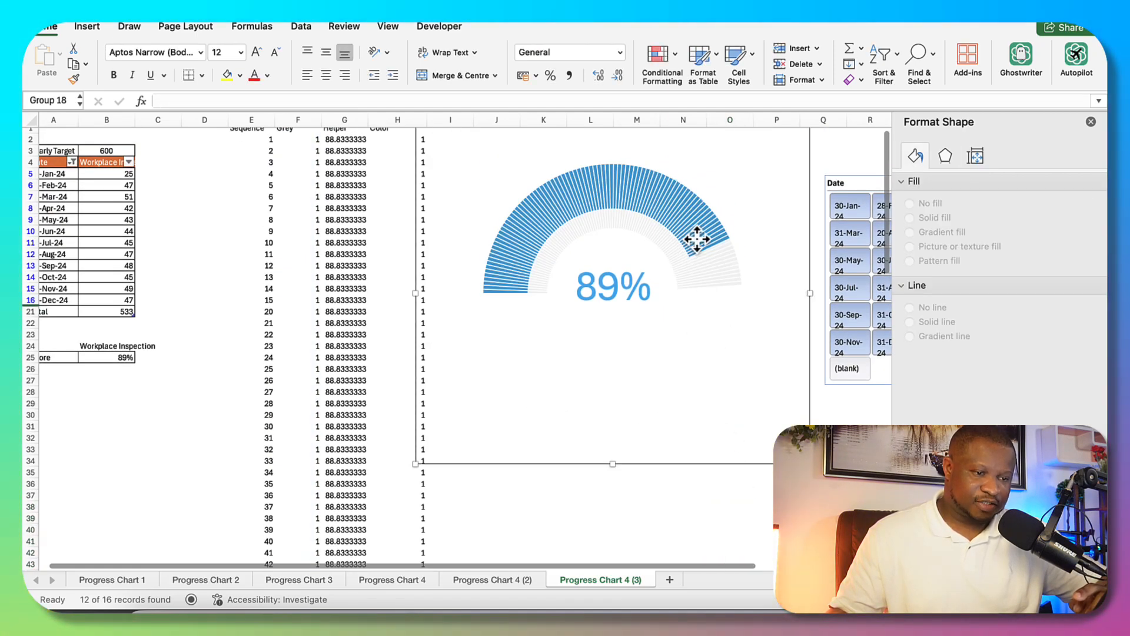
{"action": "left_click", "coordinate": [697, 239]}
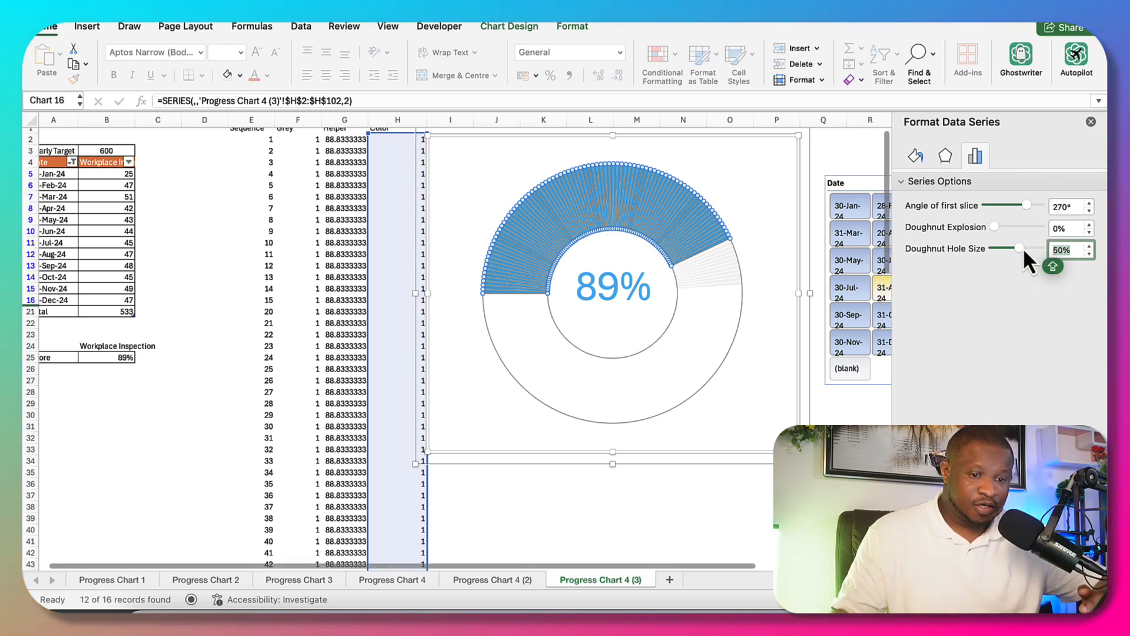
Step: Set the blue Color series' doughnut hole size to 31% and move the linked percentage label down below the gauge
{"action": "left_click_drag", "start_coordinate": [1022, 248], "coordinate": [1012, 252]}
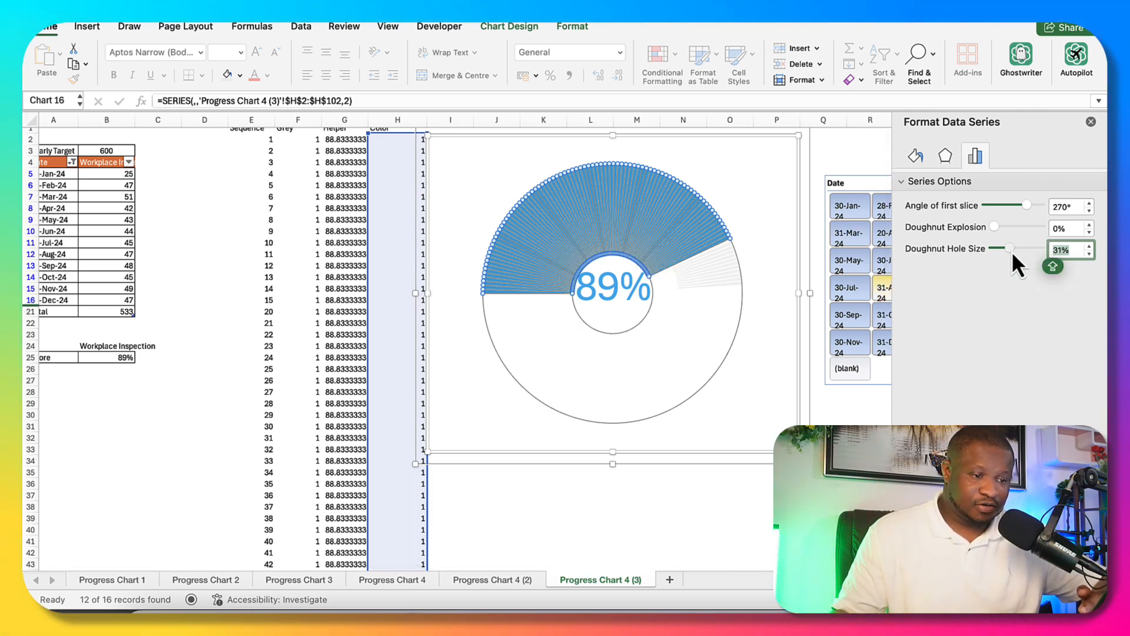
{"action": "left_click", "coordinate": [634, 484]}
{"action": "left_click", "coordinate": [634, 294]}
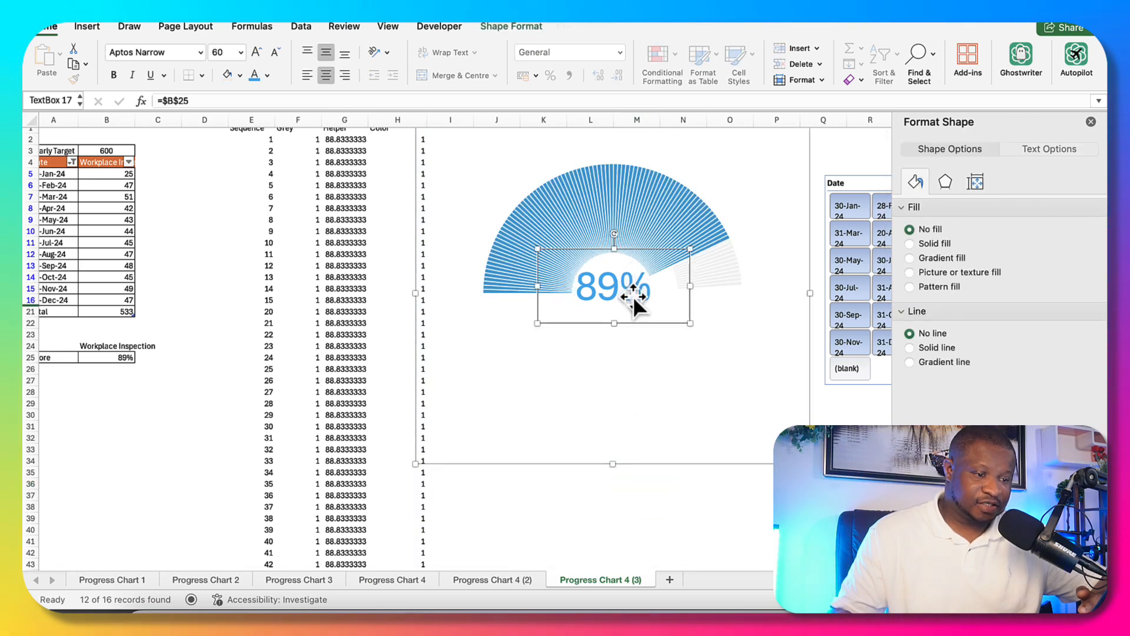
{"action": "left_click_drag", "start_coordinate": [634, 296], "coordinate": [642, 352]}
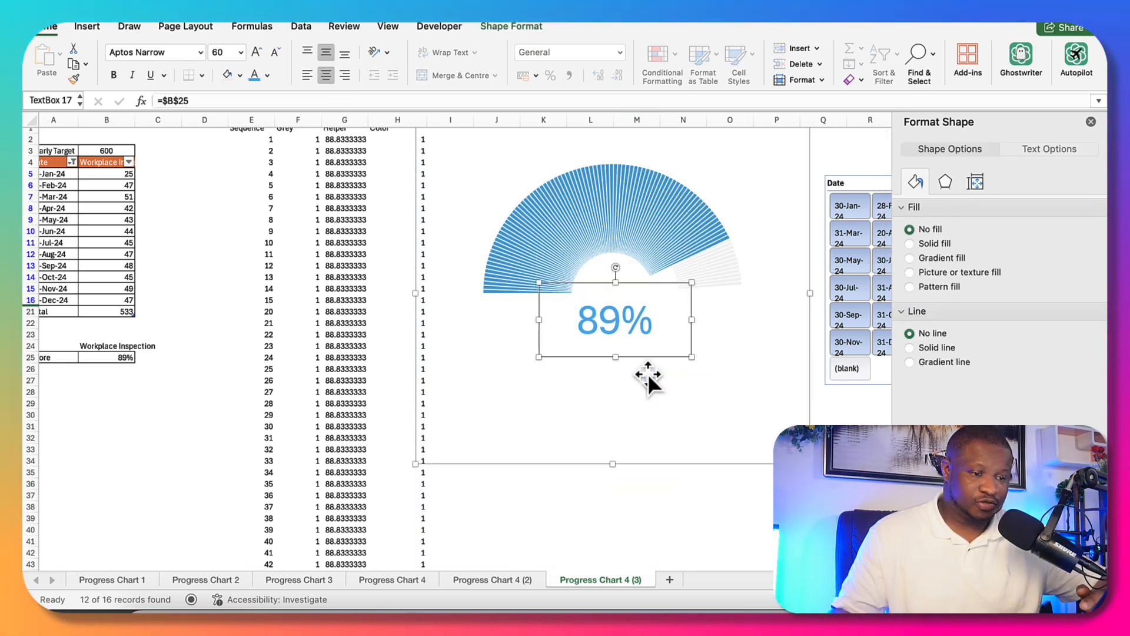
{"action": "left_click", "coordinate": [693, 501]}
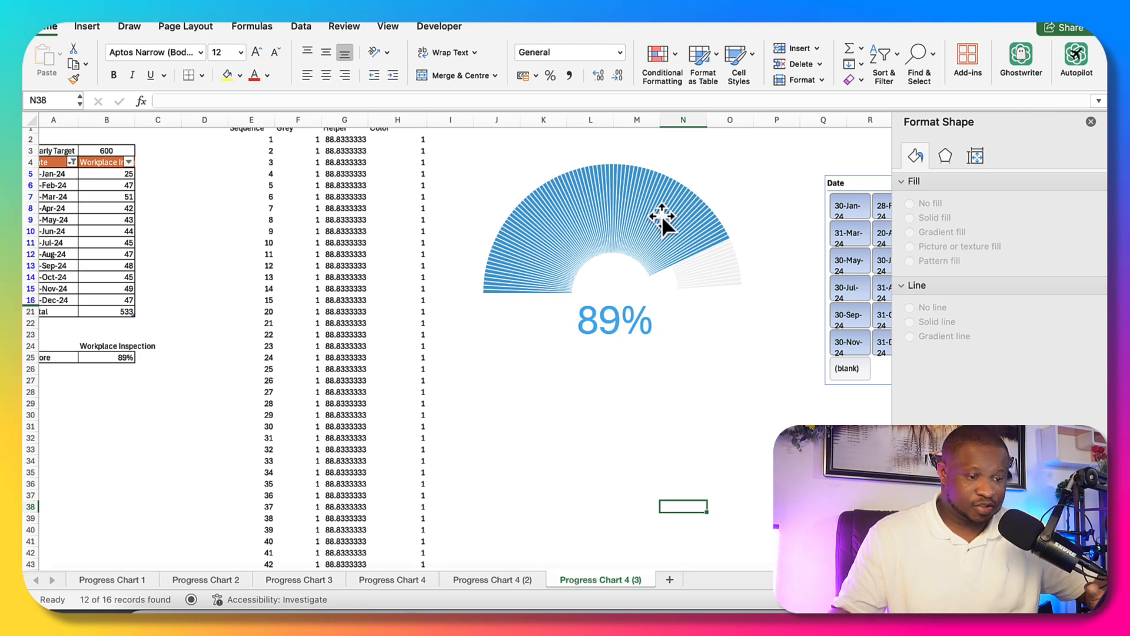
Step: Reselect the blue Color series in the gauge and increase its doughnut hole size to 85%
{"action": "left_click", "coordinate": [672, 241]}
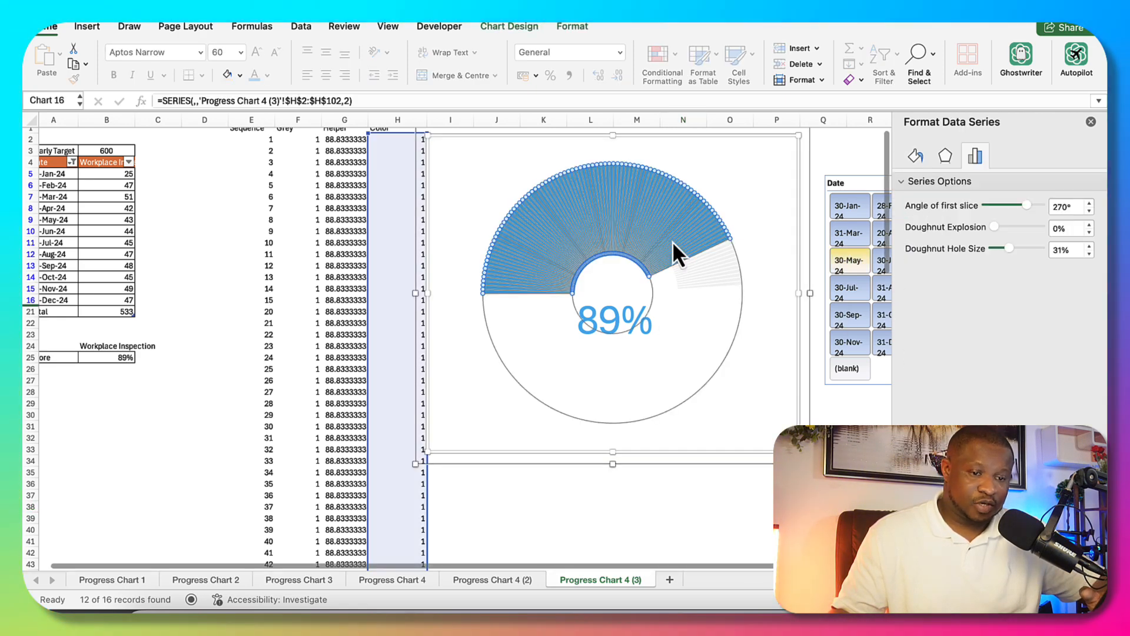
{"action": "left_click_drag", "start_coordinate": [1009, 248], "coordinate": [1030, 249]}
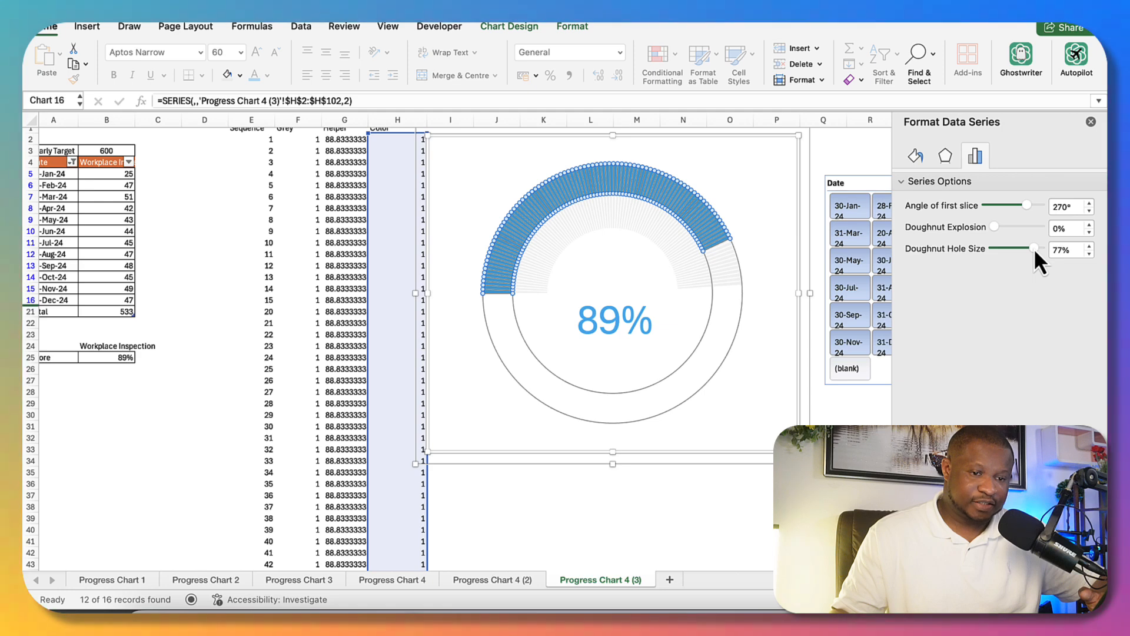
{"action": "left_click", "coordinate": [1089, 247]}
{"action": "left_click", "coordinate": [1090, 247]}
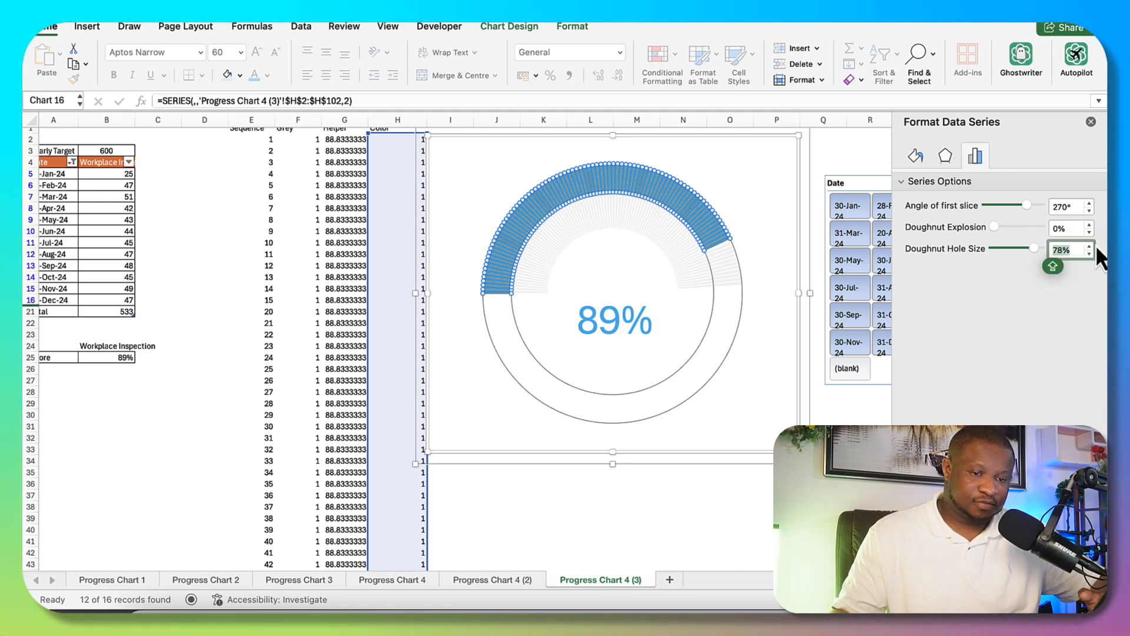
{"action": "left_click", "coordinate": [1093, 246]}
{"action": "left_click", "coordinate": [1093, 246]}
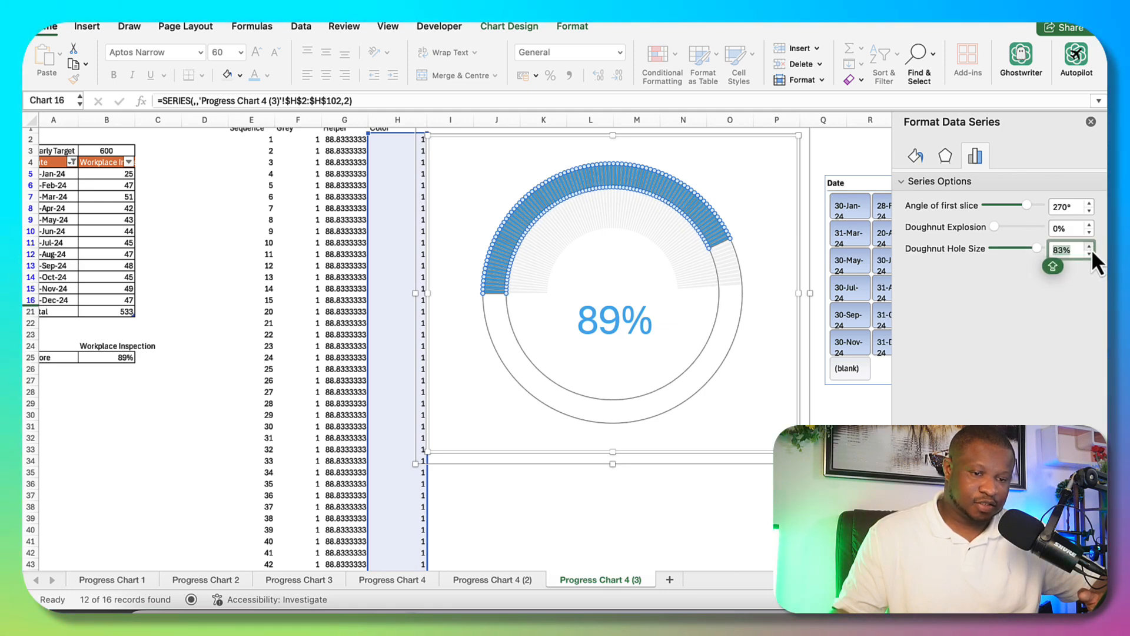
{"action": "left_click", "coordinate": [1093, 245]}
{"action": "left_click", "coordinate": [1092, 245]}
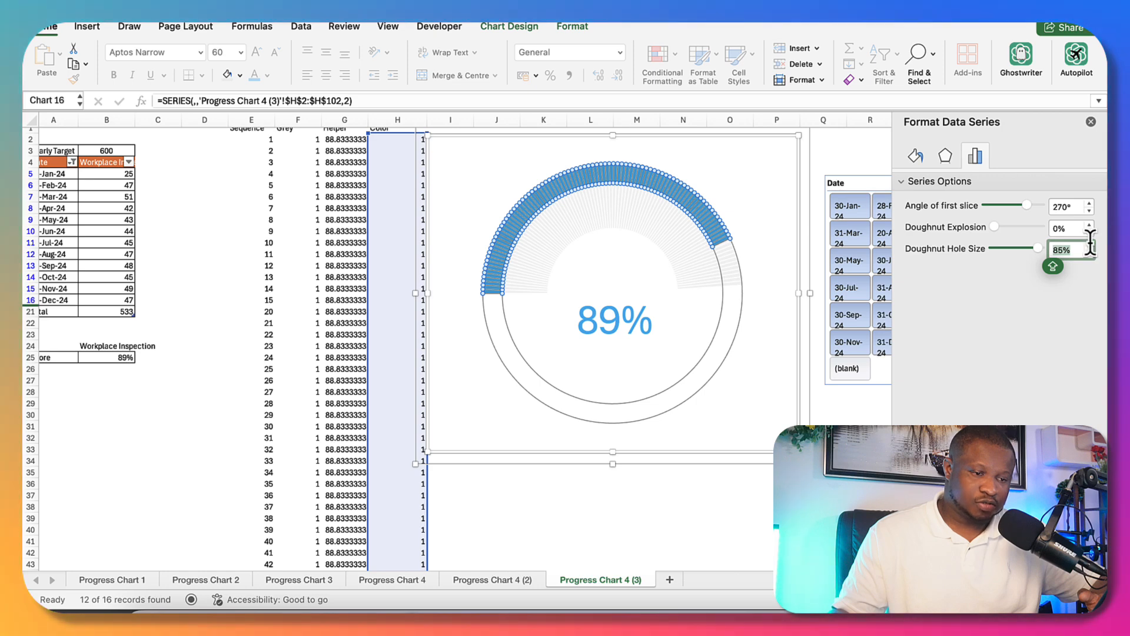
Step: Set the grey series' doughnut hole size to 85% as well and deselect the chart
{"action": "left_click", "coordinate": [708, 271]}
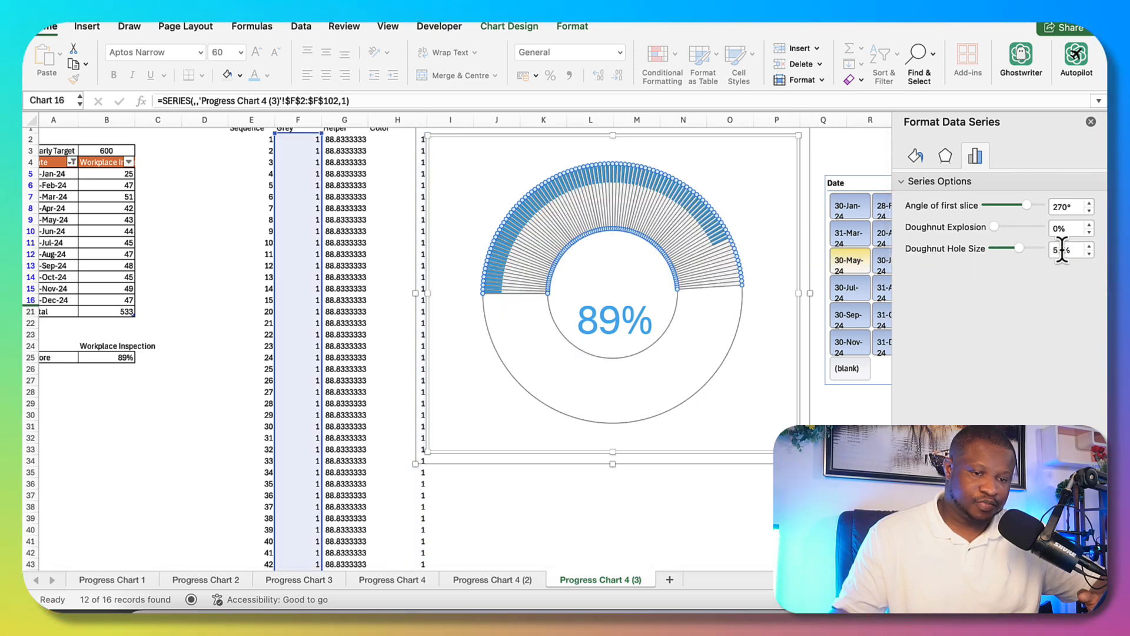
{"action": "double_click", "coordinate": [1061, 249]}
{"action": "type", "text": "85"}
{"action": "key", "text": "Return"}
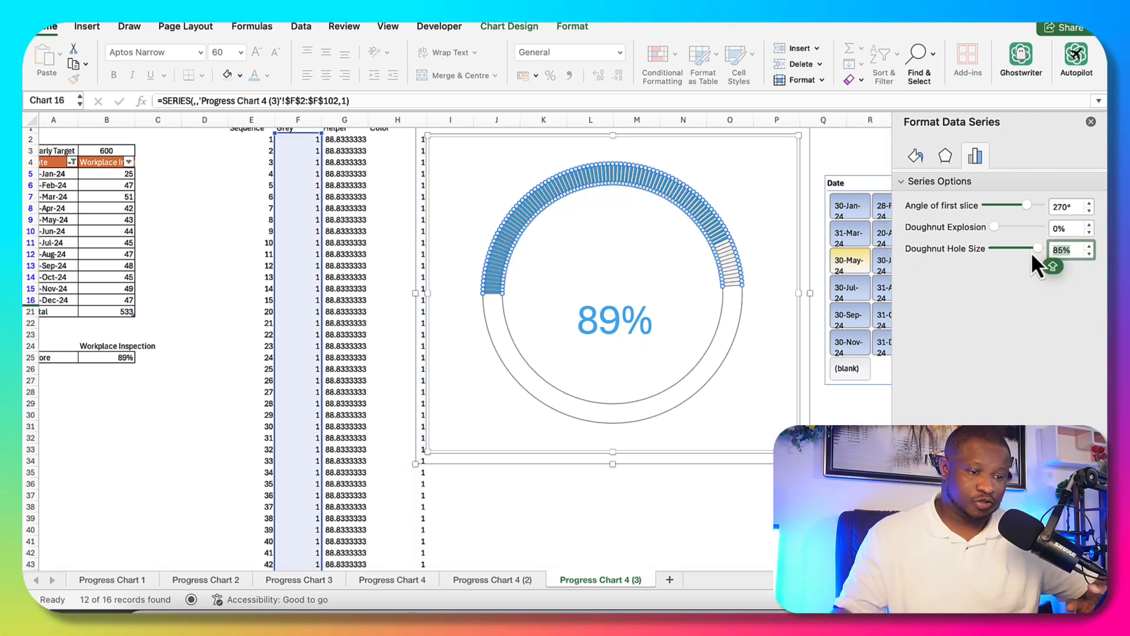
{"action": "left_click", "coordinate": [704, 495]}
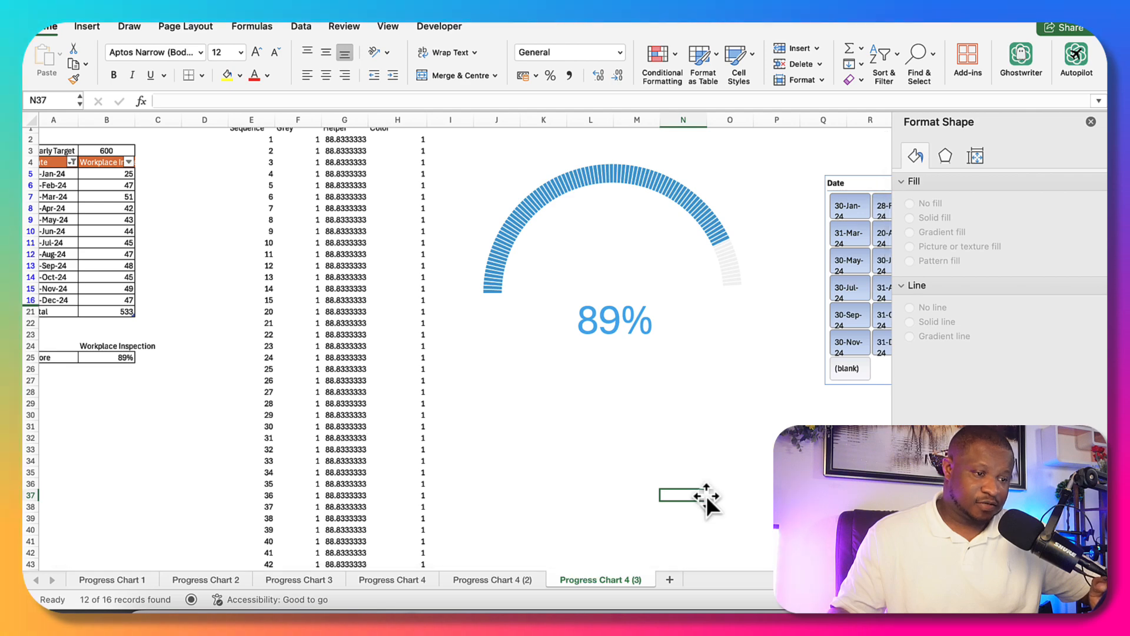
Step: Undo the recent hole size changes on both series until the blue Color series is at 54%, and deselect the chart
{"action": "left_click", "coordinate": [143, 21]}
{"action": "left_click", "coordinate": [142, 22]}
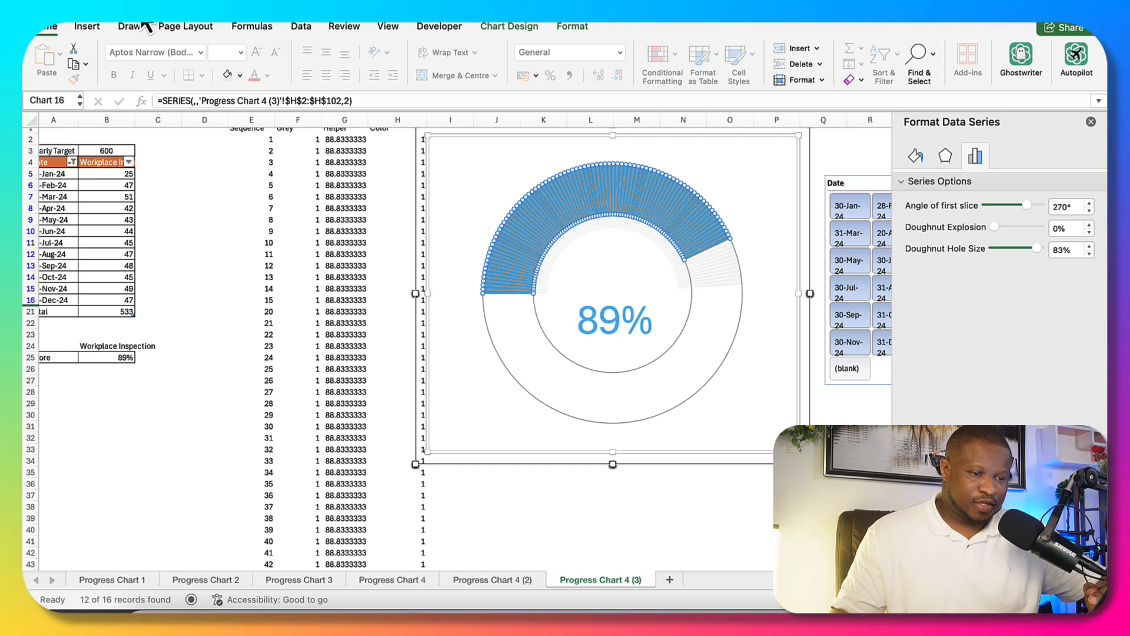
{"action": "left_click", "coordinate": [143, 22]}
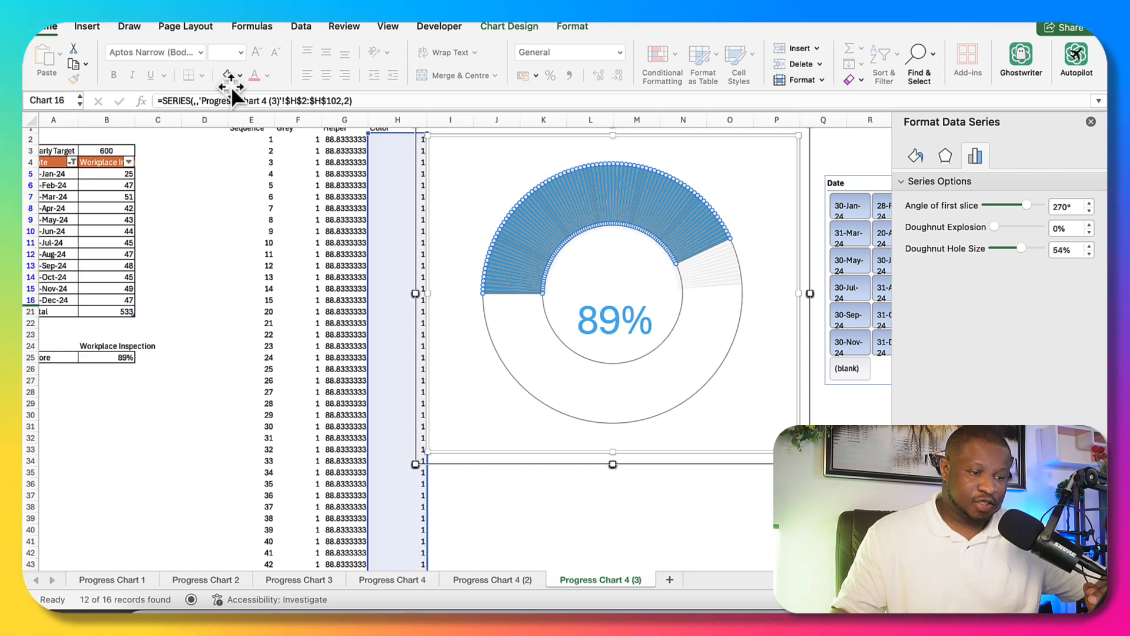
{"action": "left_click", "coordinate": [683, 496]}
Step: Move the percentage label up into the opening of the half doughnut and close the formatting pane
{"action": "left_click", "coordinate": [630, 348]}
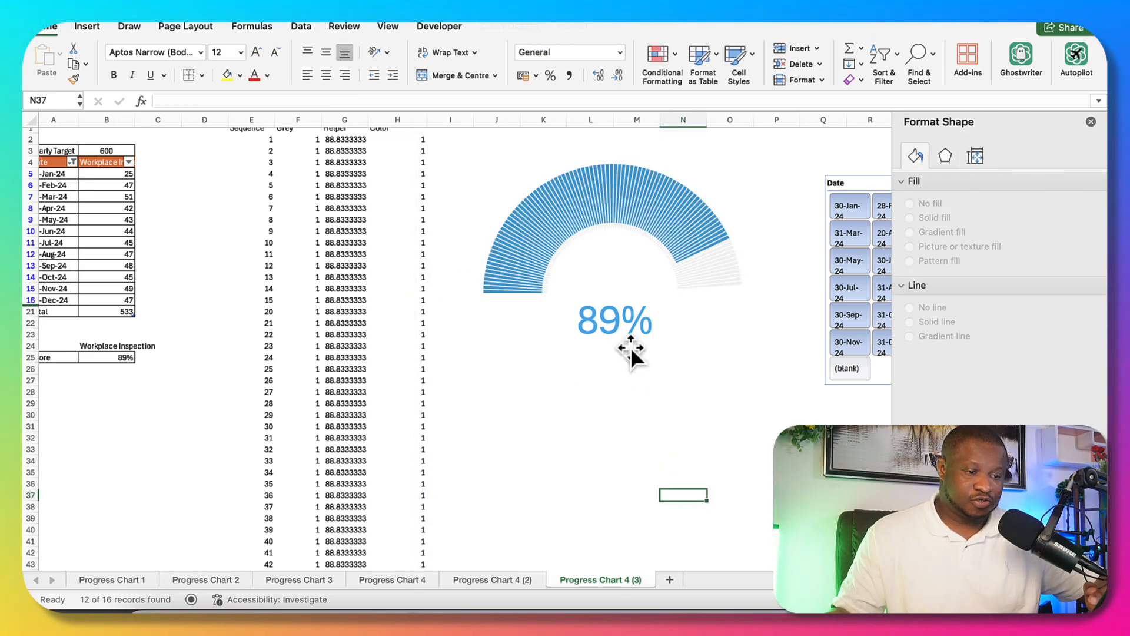
{"action": "left_click", "coordinate": [623, 317]}
{"action": "left_click_drag", "start_coordinate": [638, 286], "coordinate": [639, 257]}
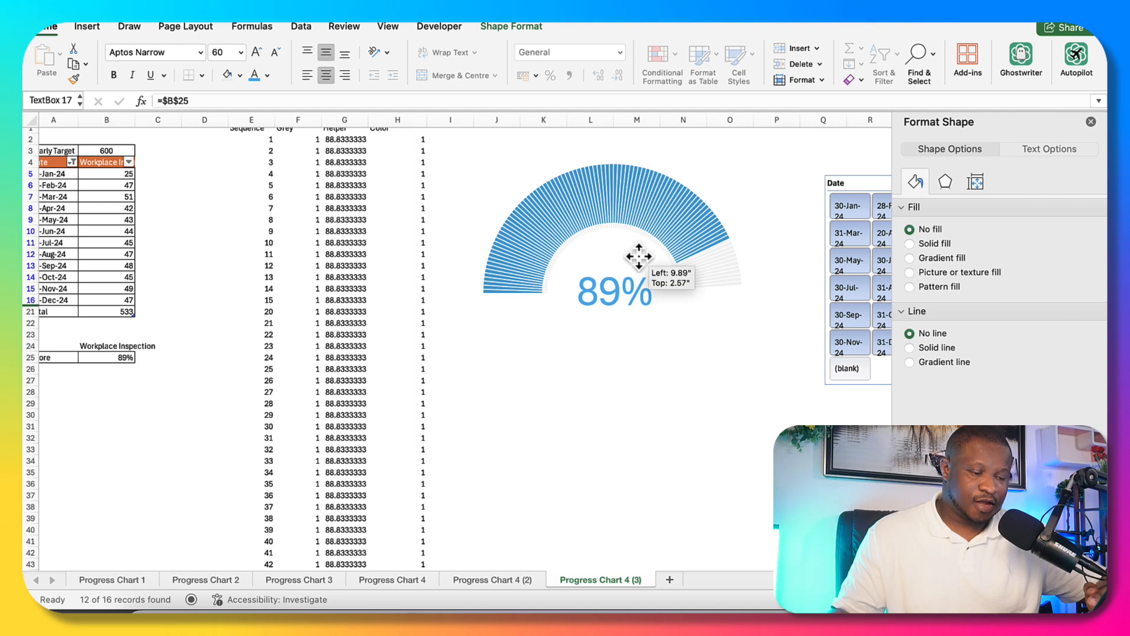
{"action": "left_click", "coordinate": [1091, 122]}
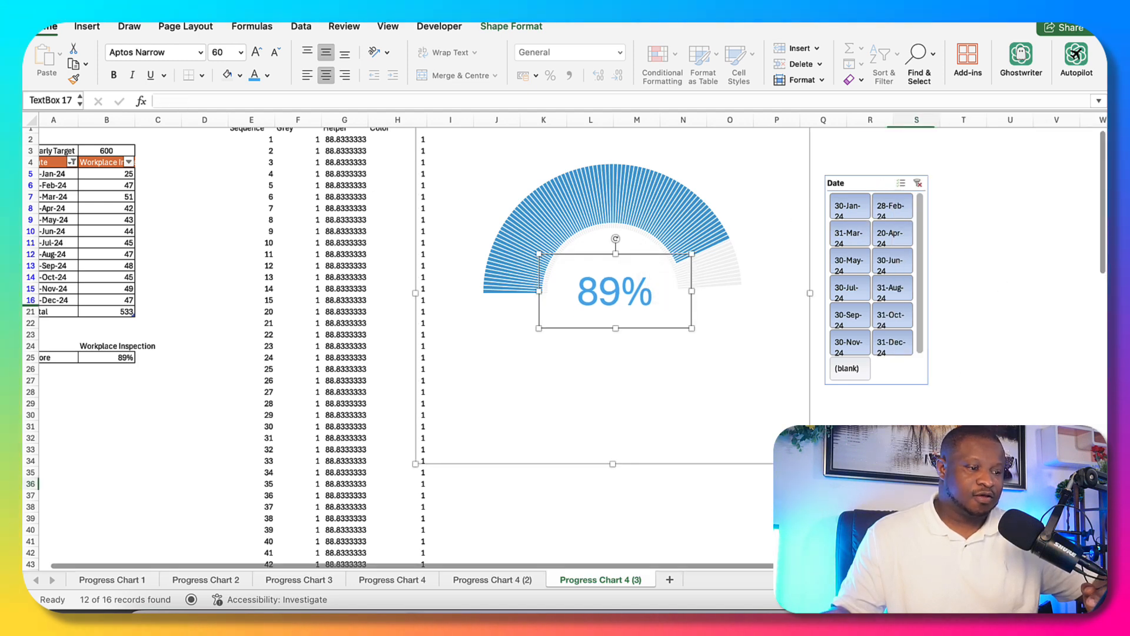
{"action": "left_click", "coordinate": [917, 484]}
Step: Select the helper data in the Sequence, Grey, Helper and Color columns from E1 to review it, and clear the selection
{"action": "scroll", "coordinate": [331, 182], "scroll_direction": "up", "scroll_amount": 1}
{"action": "left_click_drag", "start_coordinate": [235, 141], "coordinate": [409, 559]}
{"action": "scroll", "coordinate": [417, 436], "scroll_direction": "up", "scroll_amount": 15}
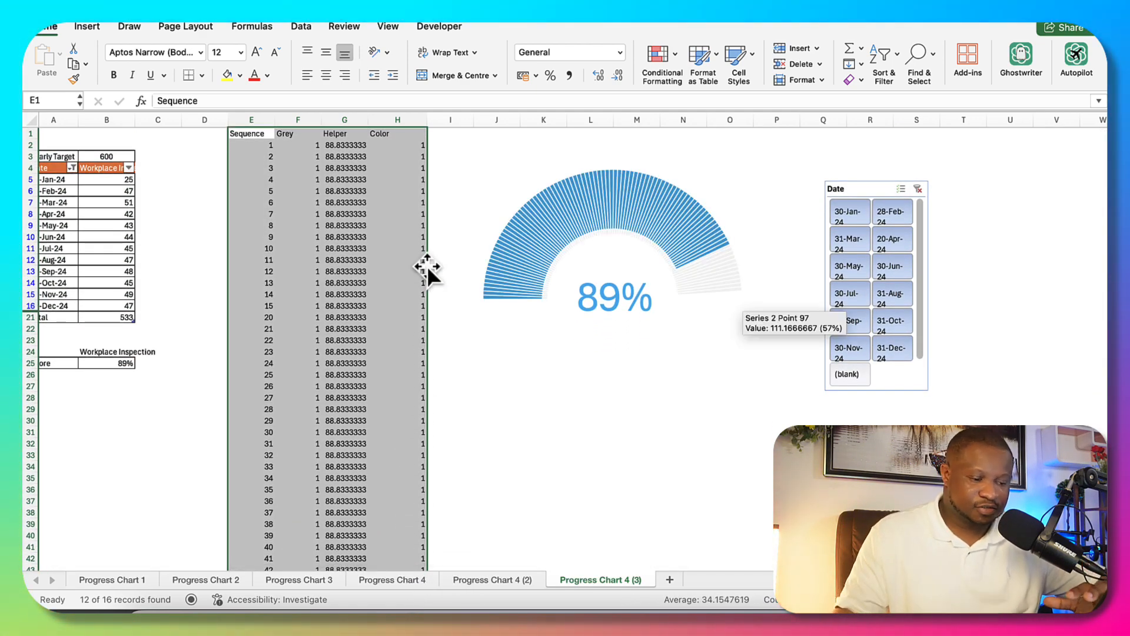
{"action": "scroll", "coordinate": [567, 464], "scroll_direction": "down", "scroll_amount": 1}
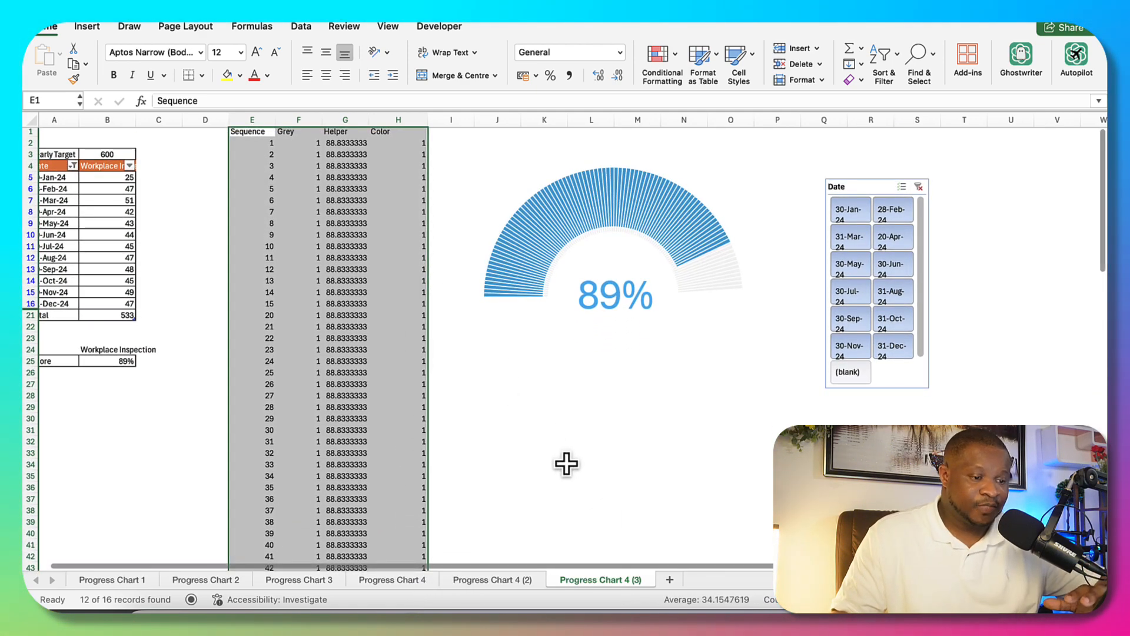
{"action": "left_click", "coordinate": [613, 528]}
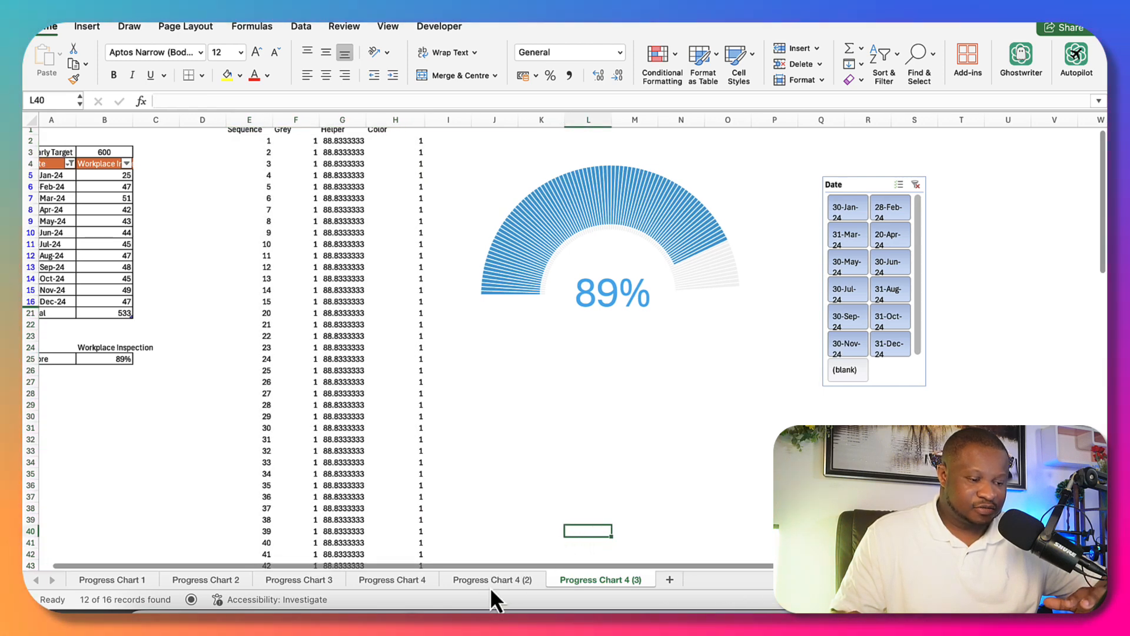
Step: Review the finished charts on the Progress Chart 4 (2), 4, 3 and 2 sheets and return to Progress Chart 4 (3)
{"action": "left_click", "coordinate": [492, 583]}
{"action": "left_click", "coordinate": [356, 580]}
{"action": "left_click", "coordinate": [281, 581]}
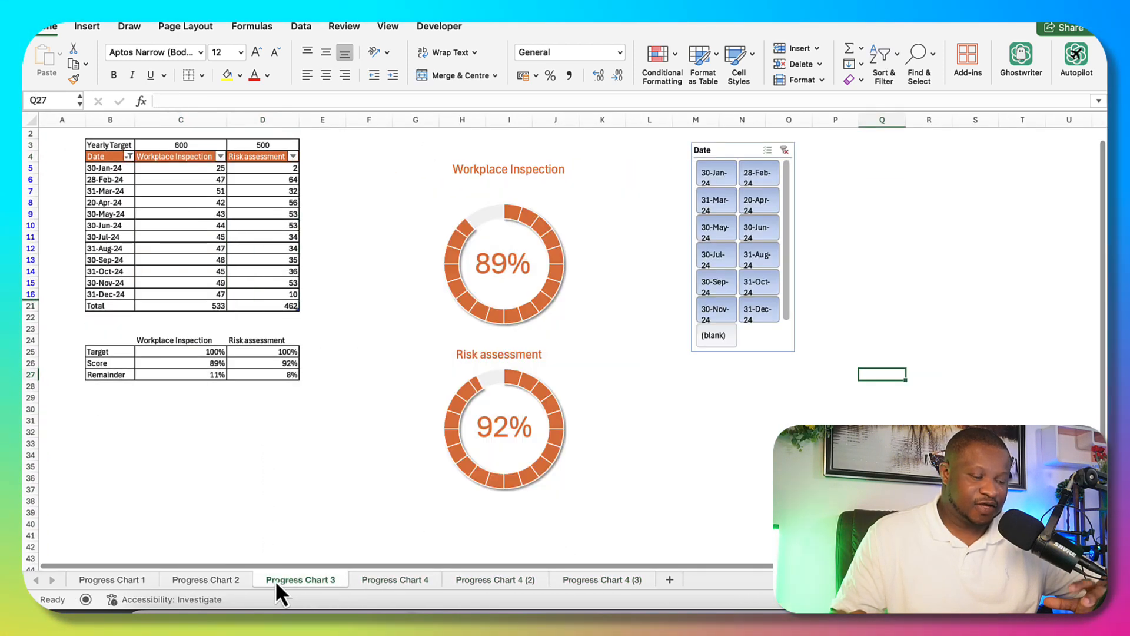
{"action": "left_click", "coordinate": [218, 580]}
{"action": "left_click", "coordinate": [603, 581]}
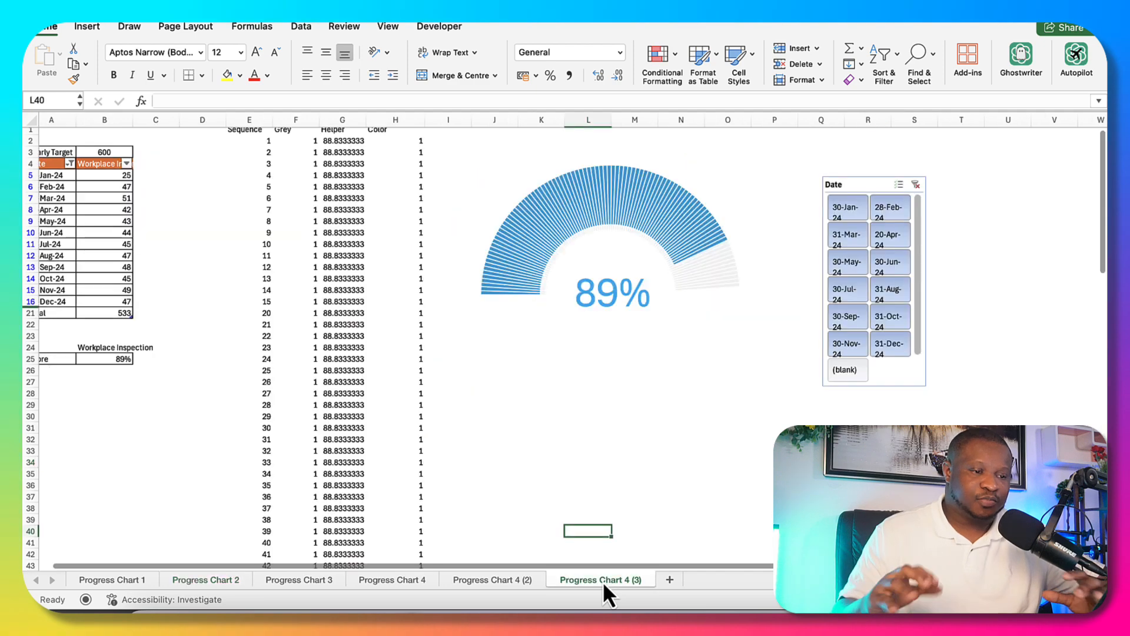